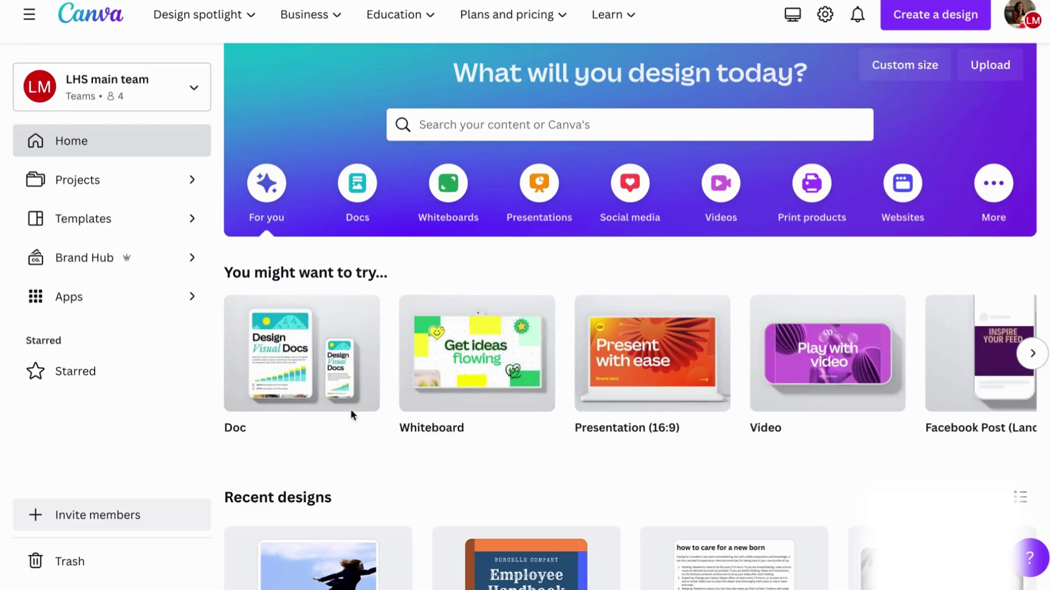
Step: Create a new blank Doc and start Magic Write at the beginning of the page
left_click(285, 344)
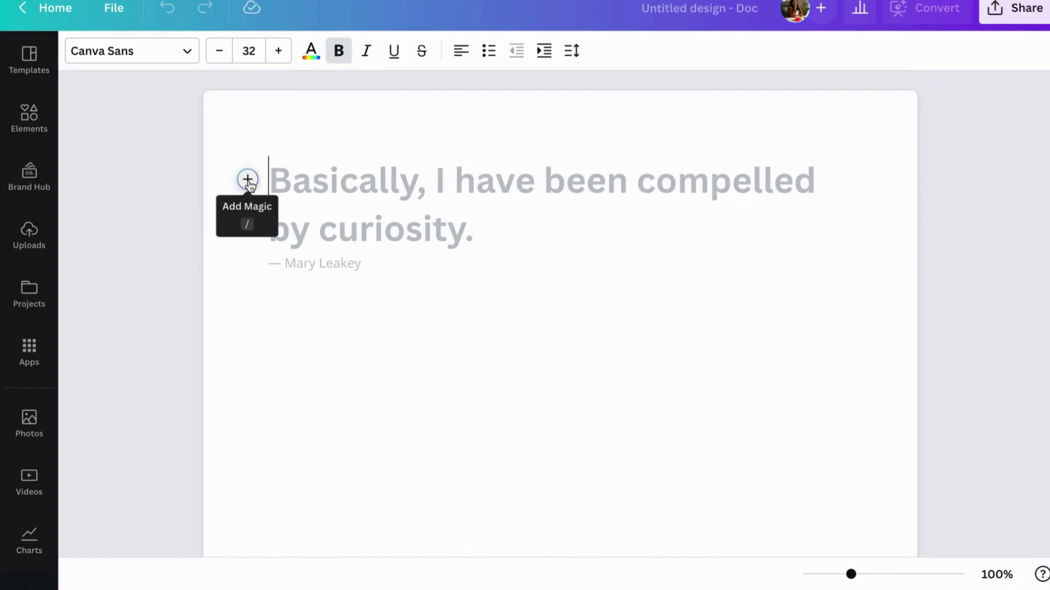
left_click(249, 183)
left_click(279, 177)
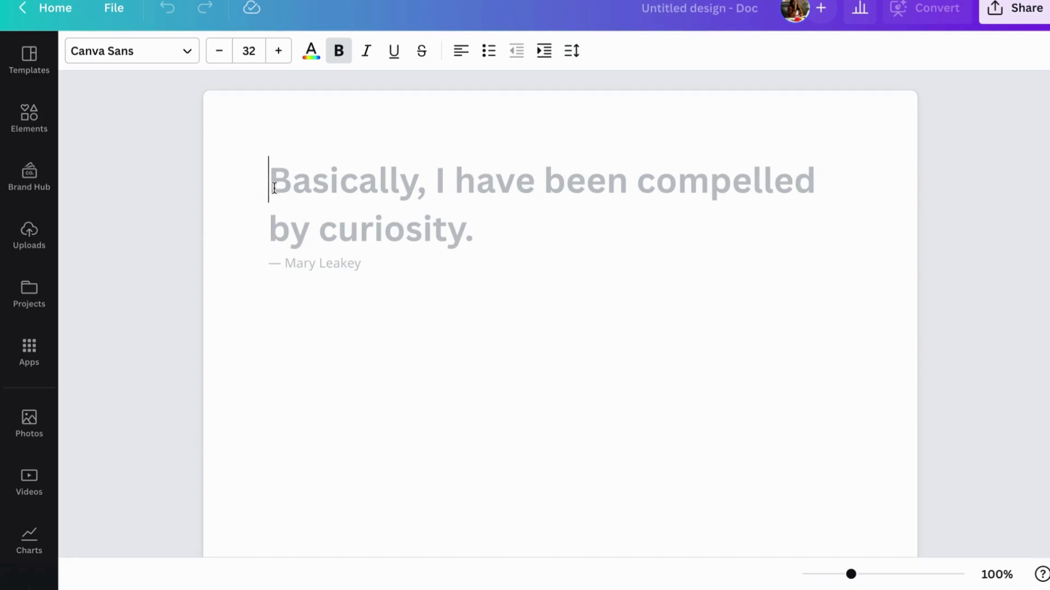
left_click(248, 180)
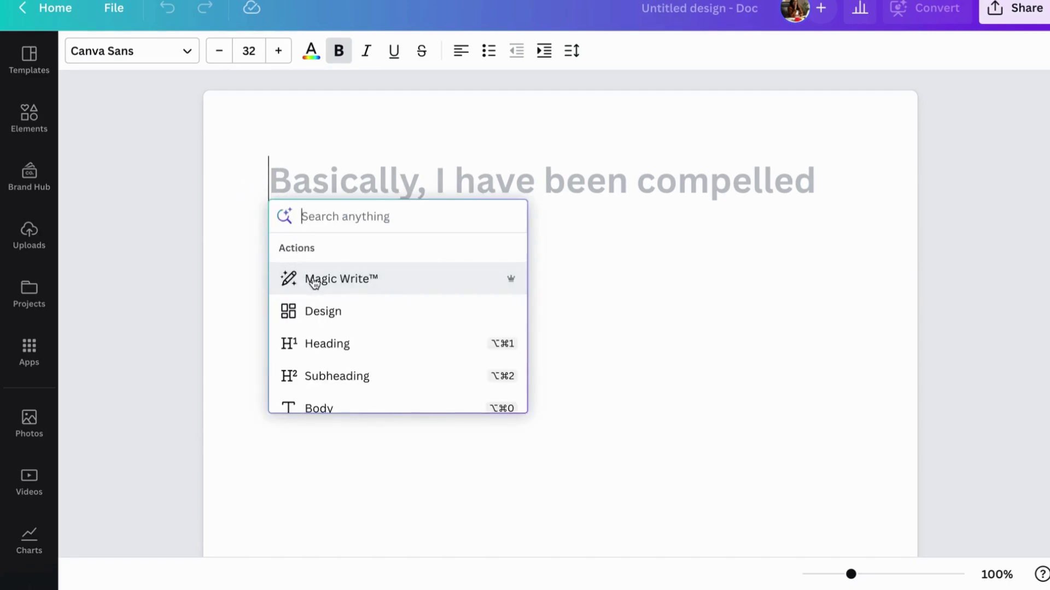
scroll(327, 366, "down", 5)
scroll(326, 366, "up", 5)
left_click(322, 281)
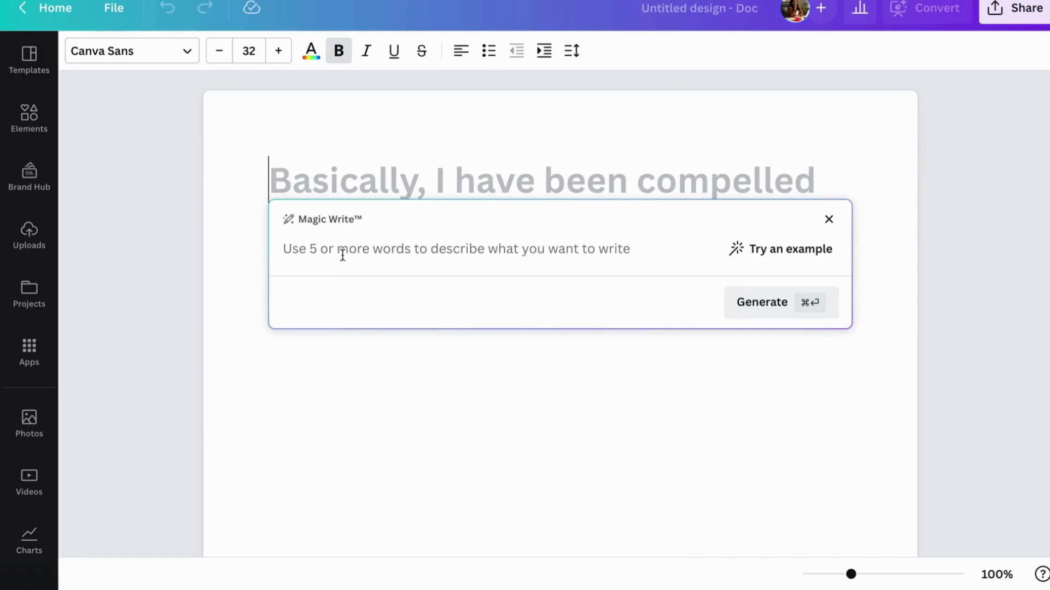
Step: Generate text with the Magic Write prompt "Application letter for a grant for a tech start up in Africa"
type("W")
key("BackSpace")
type("Appli")
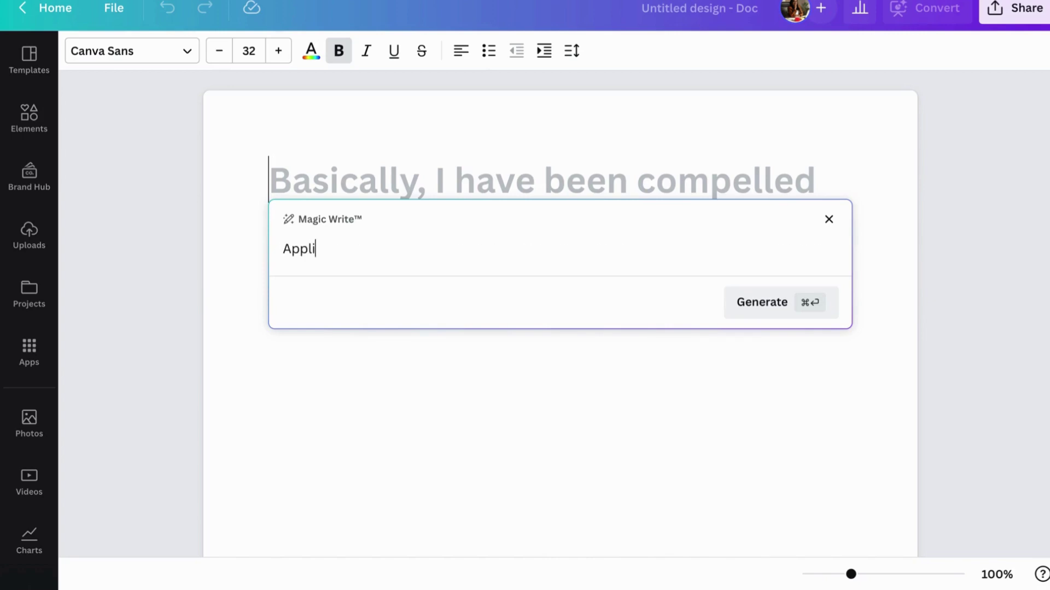
type("cation lt")
key("BackSpace")
type("etter")
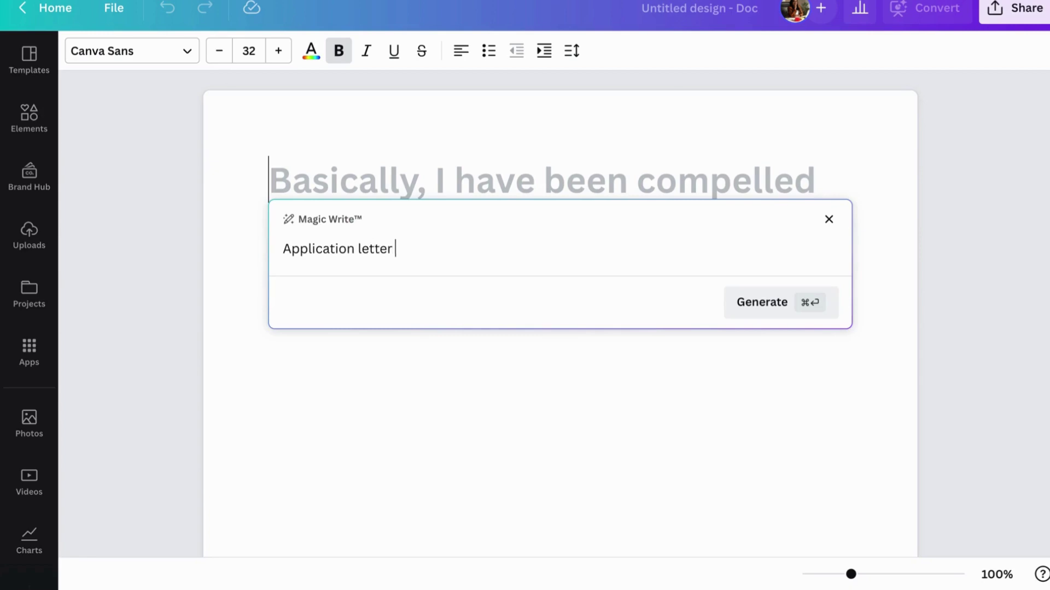
type(" fo")
key("BackSpace")
type("for ")
type("a g")
type("rant ")
type("to")
key("BackSpace")
key("BackSpace")
key("BackSpace")
type("for ate")
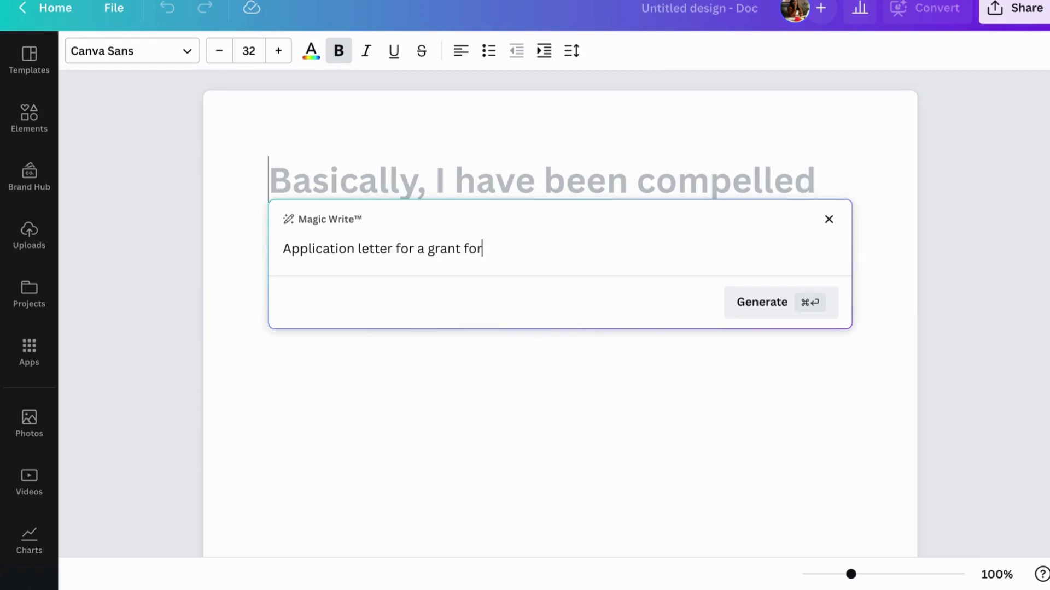
key("BackSpace")
key("BackSpace")
key("BackSpace")
type("a tech start up")
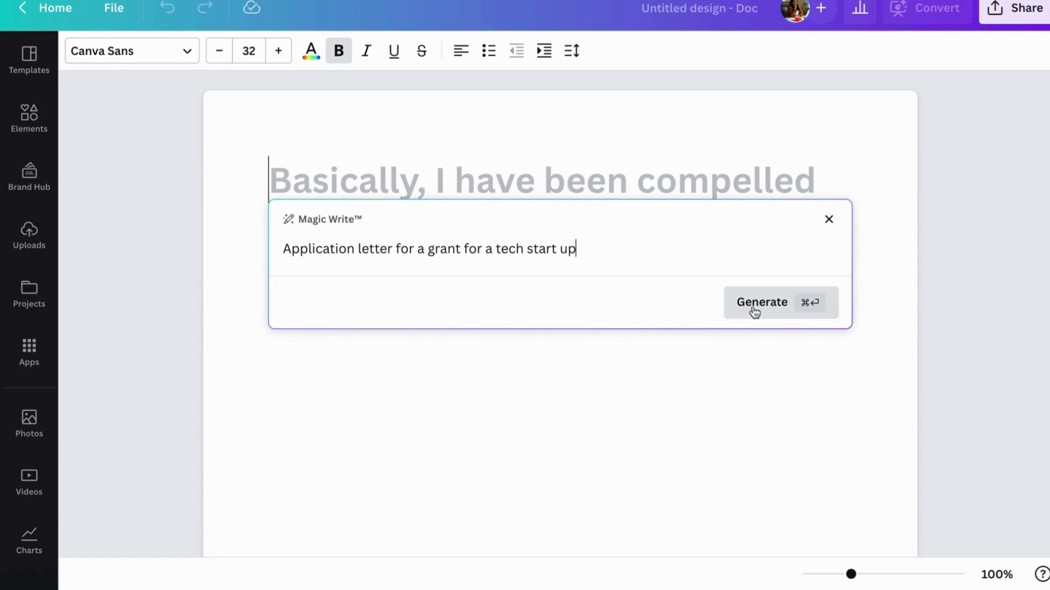
type("in Africa")
left_click(758, 304)
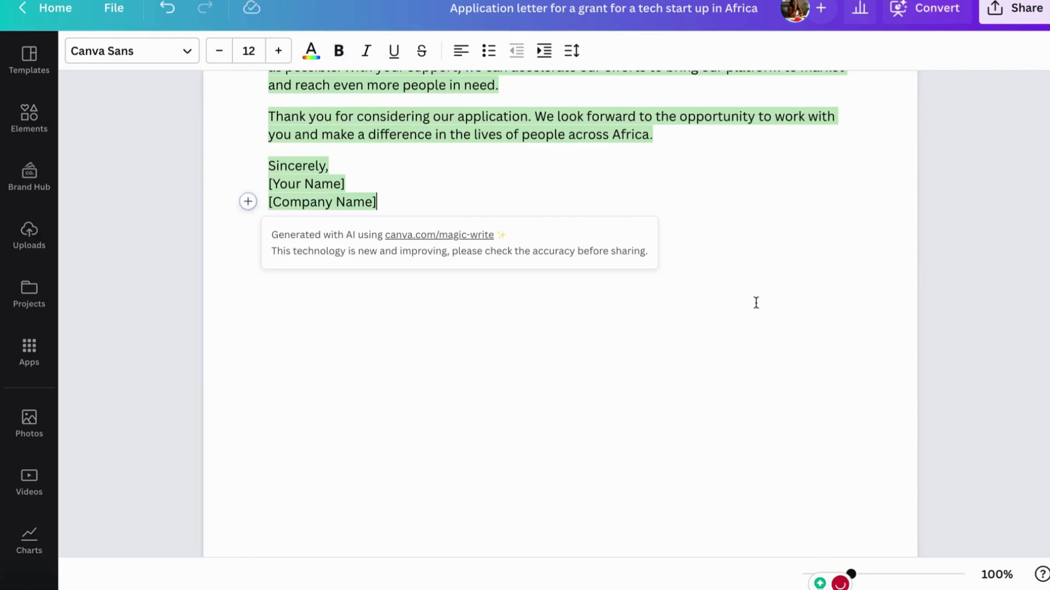
Step: Review the generated grant application letter from its title to the sign-off and the AI accuracy note
scroll(756, 302, "up", 6)
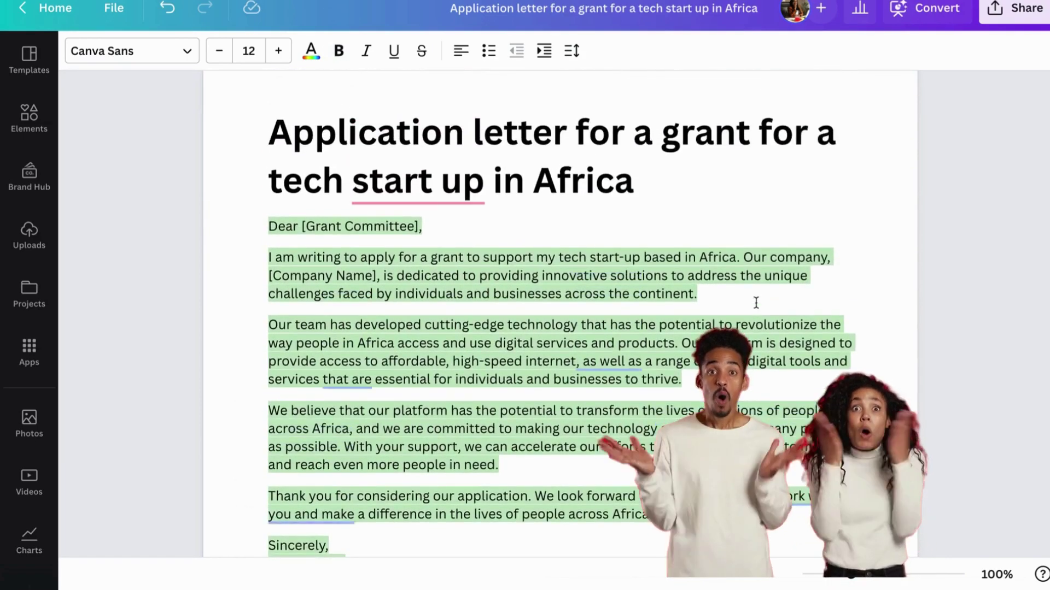
scroll(756, 303, "down", 3)
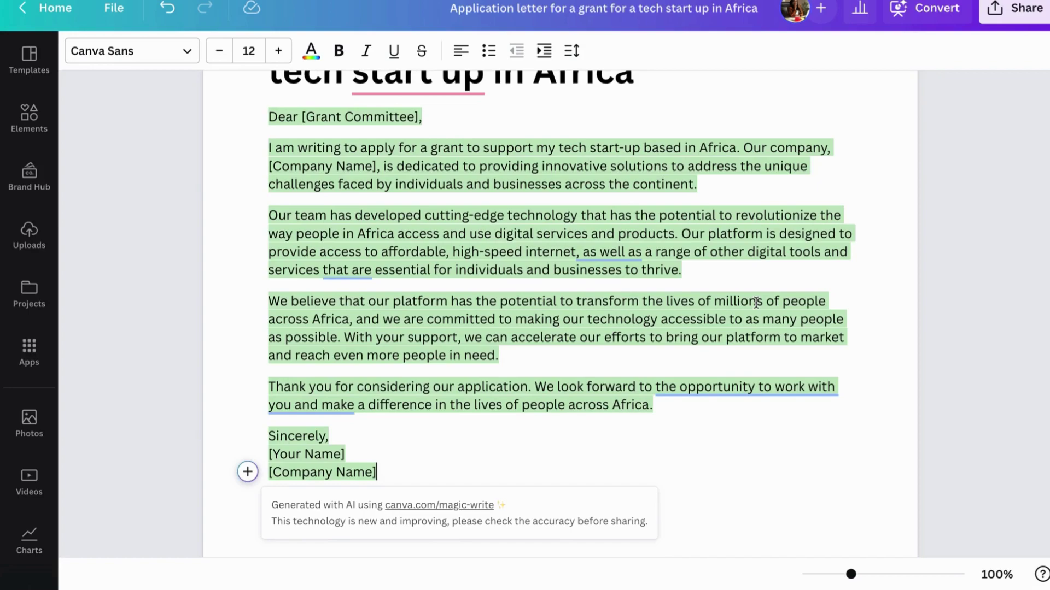
scroll(756, 302, "down", 2)
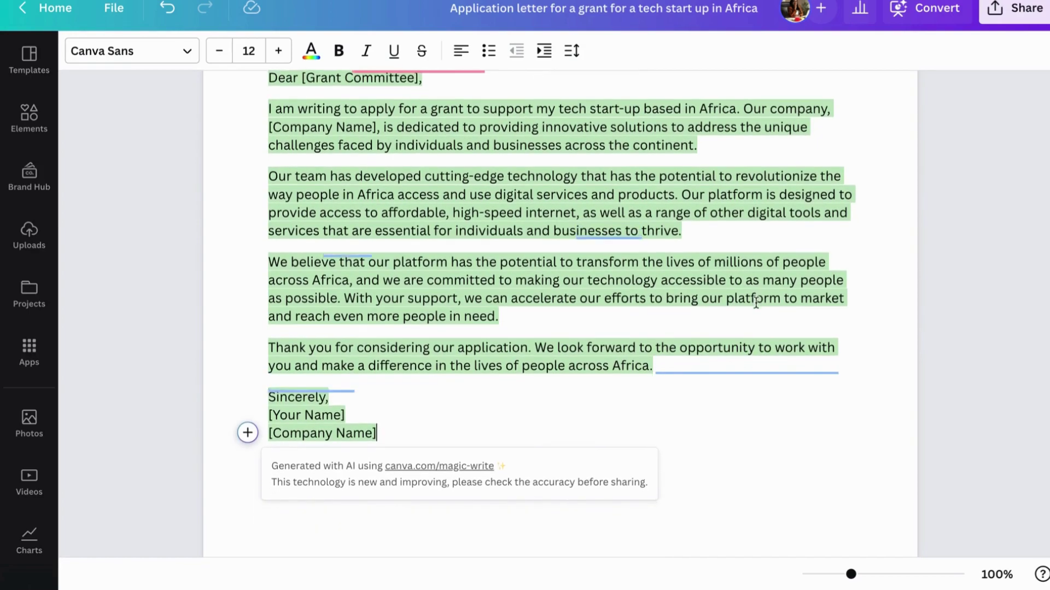
scroll(756, 302, "up", 1)
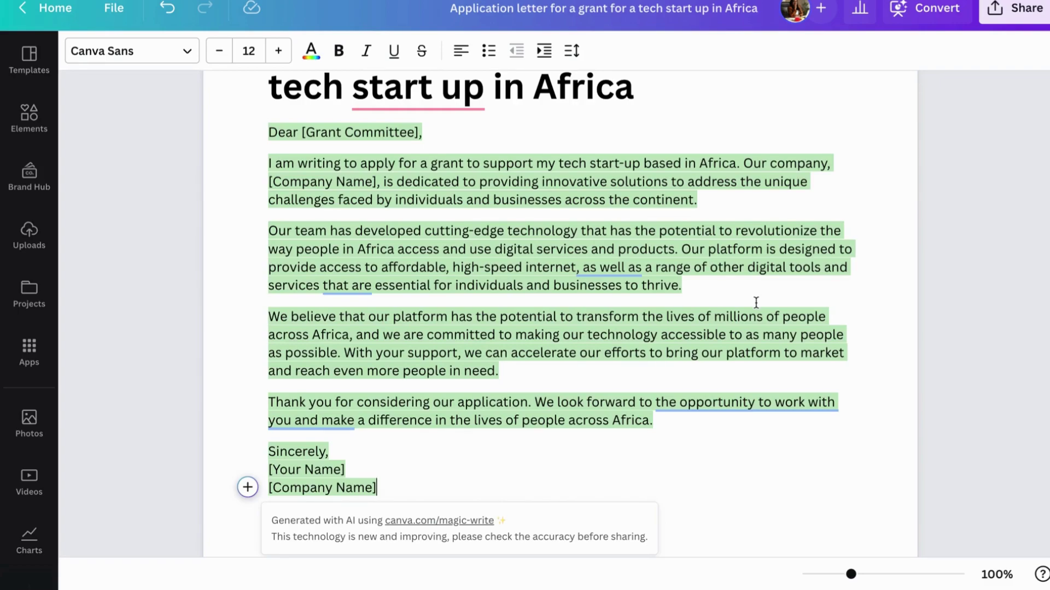
scroll(503, 226, "up", 3)
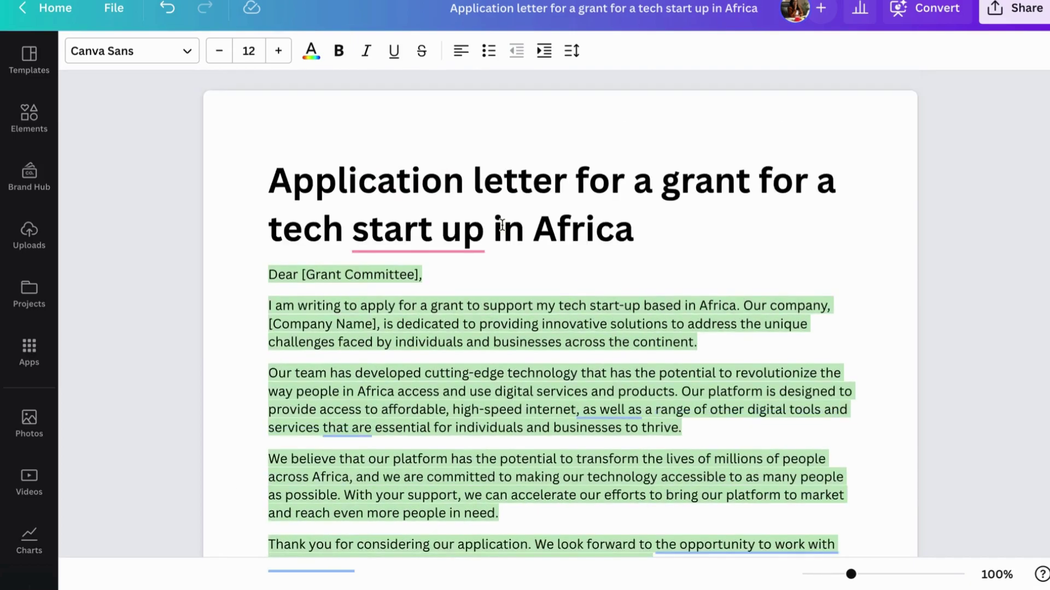
scroll(502, 225, "down", 5)
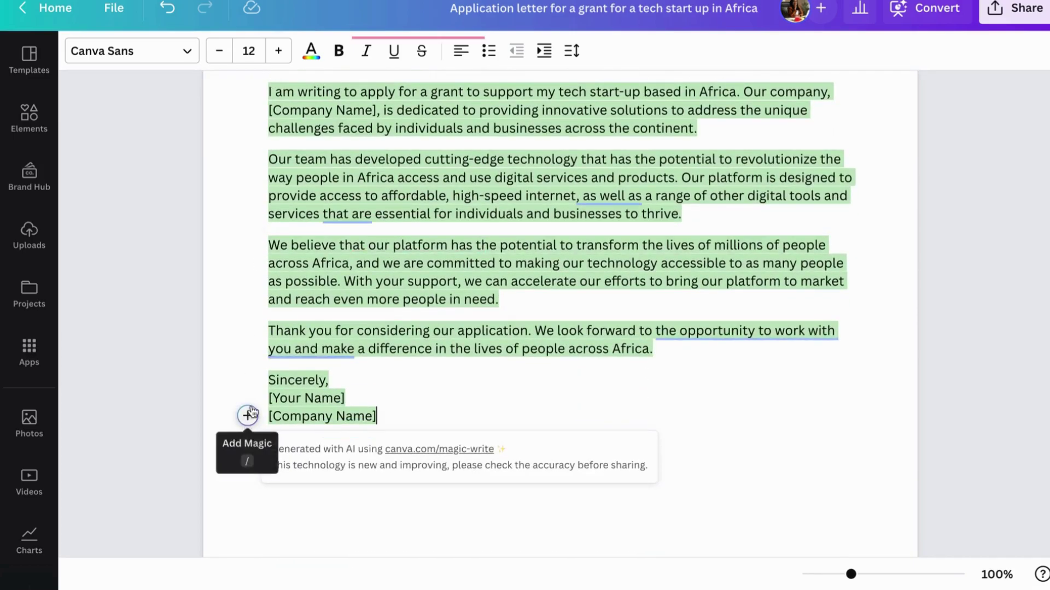
scroll(573, 376, "down", 5)
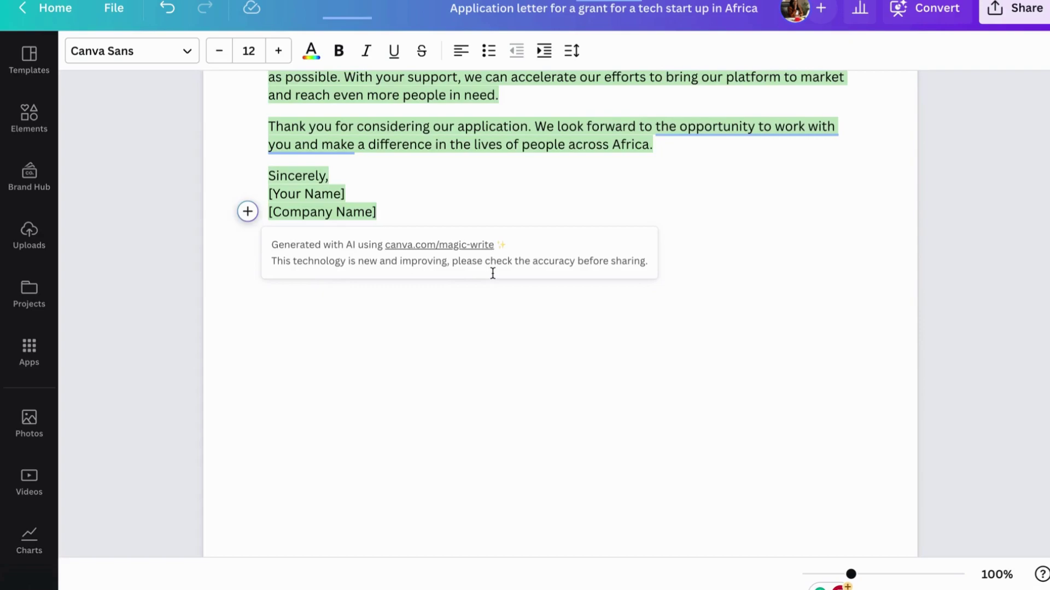
scroll(493, 273, "up", 10)
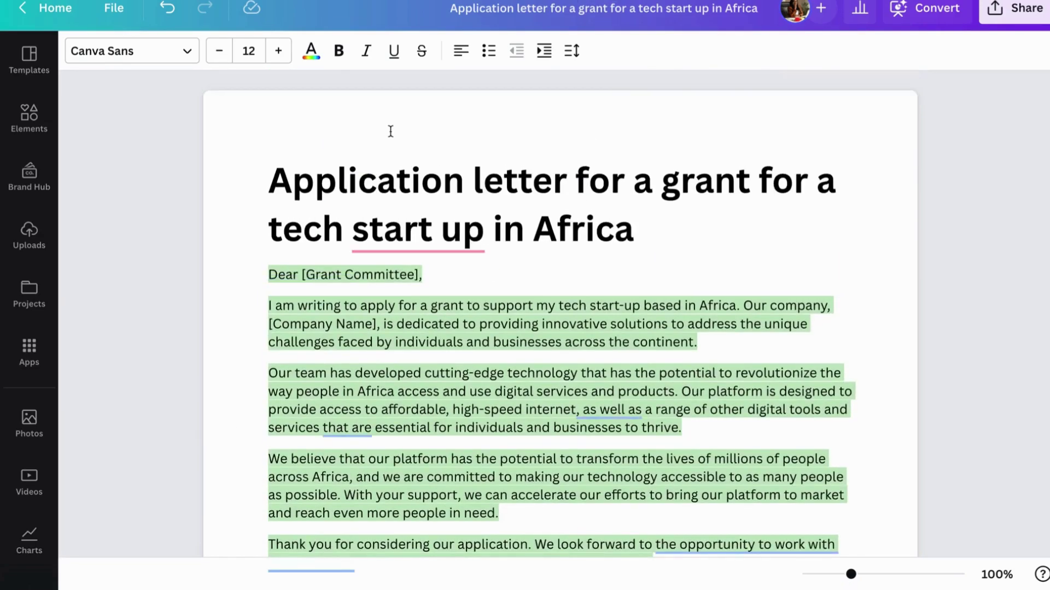
scroll(346, 129, "down", 1)
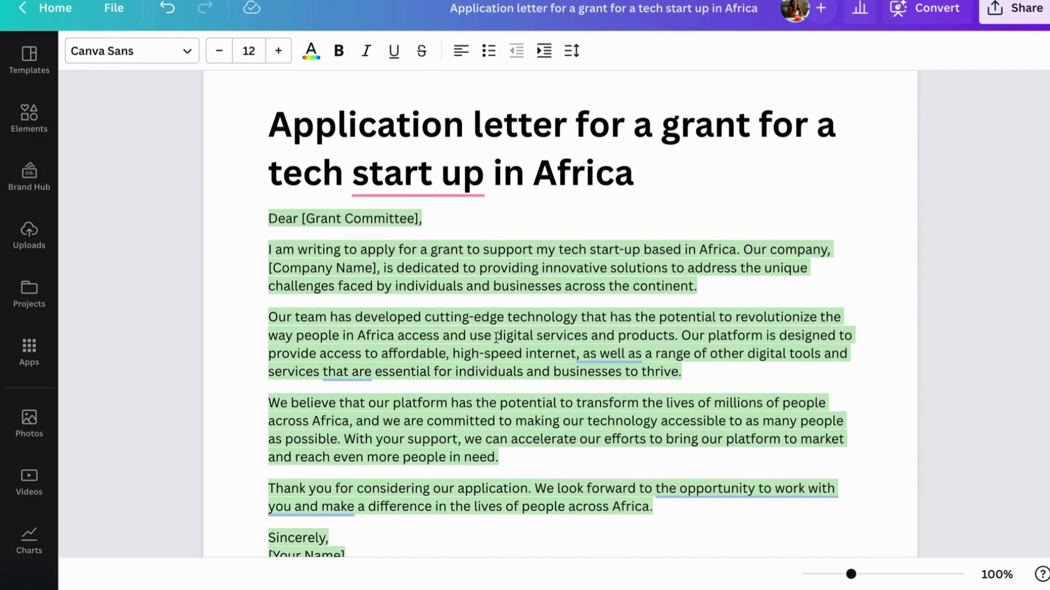
Step: Delete the entire generated application letter, including its title, from the document
double_click(352, 246)
left_click_drag(265, 119, 536, 584)
key("BackSpace")
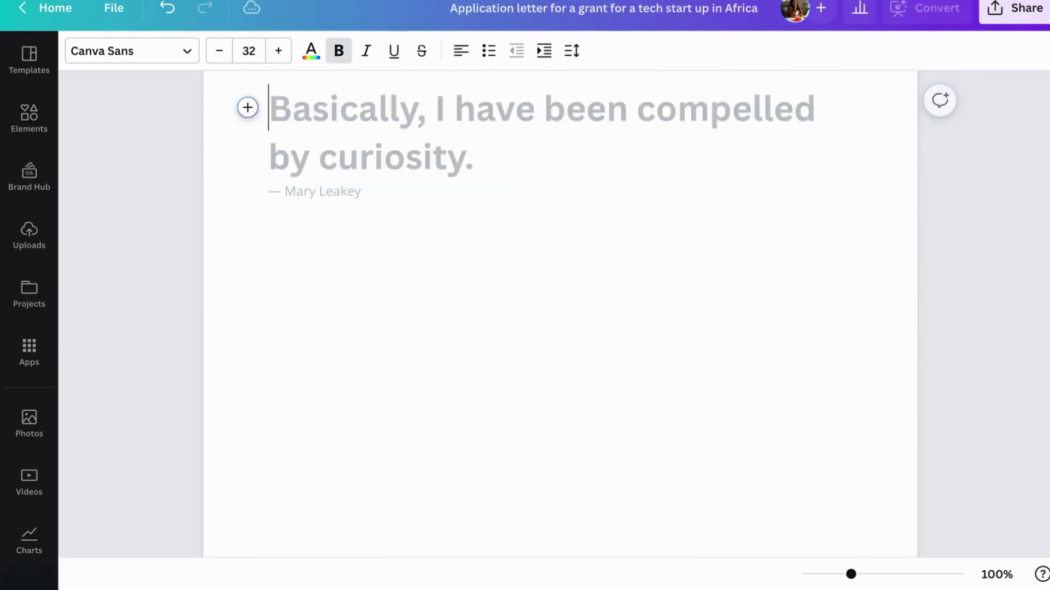
Step: Use Magic Write to generate text from the prompt "Tips on financial planning for African entrepreneurs in 2023"
left_click(248, 107)
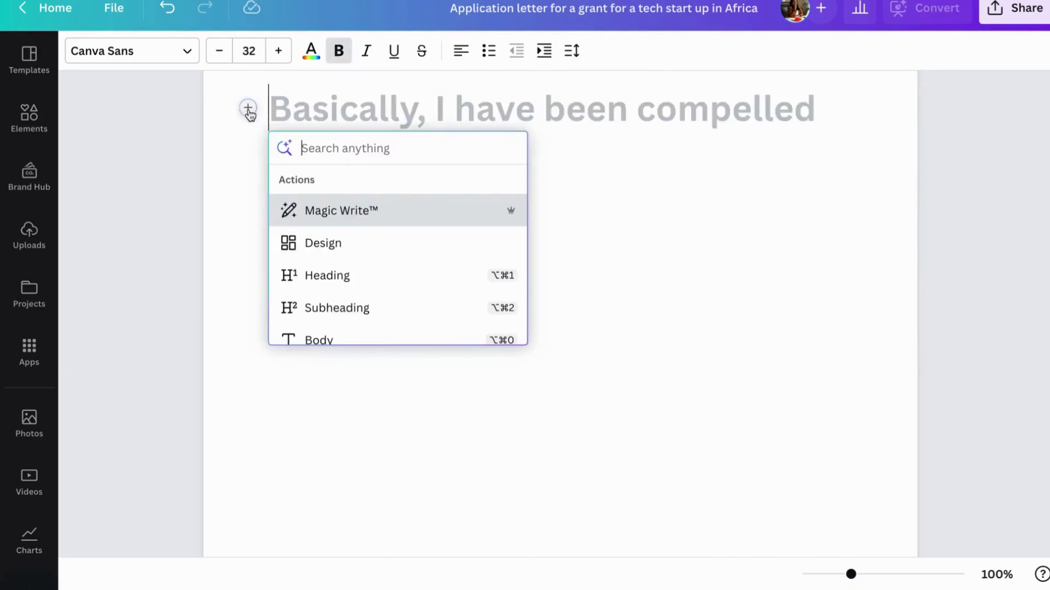
left_click(373, 216)
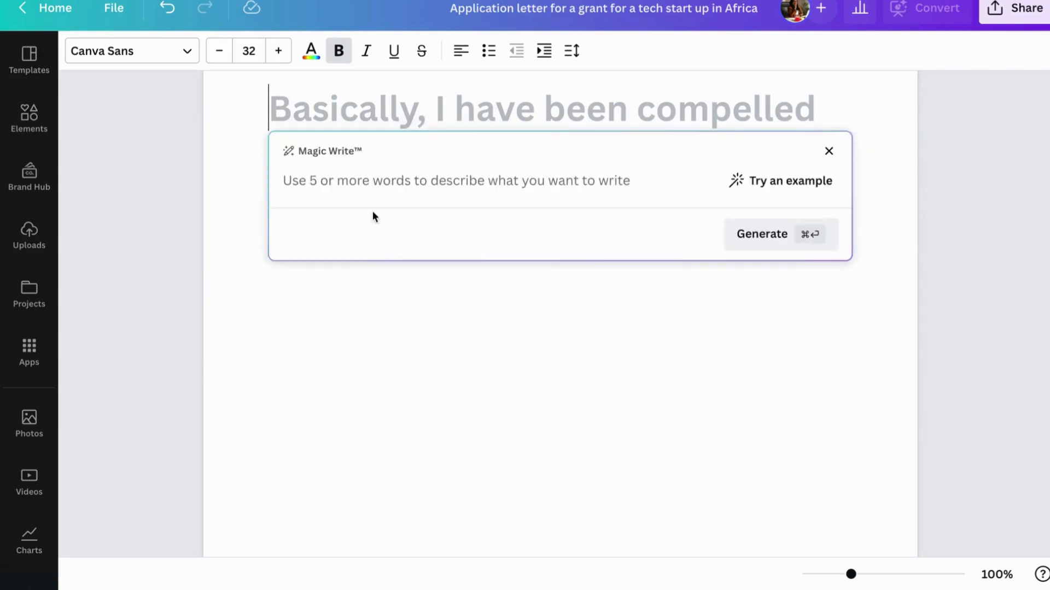
type("T")
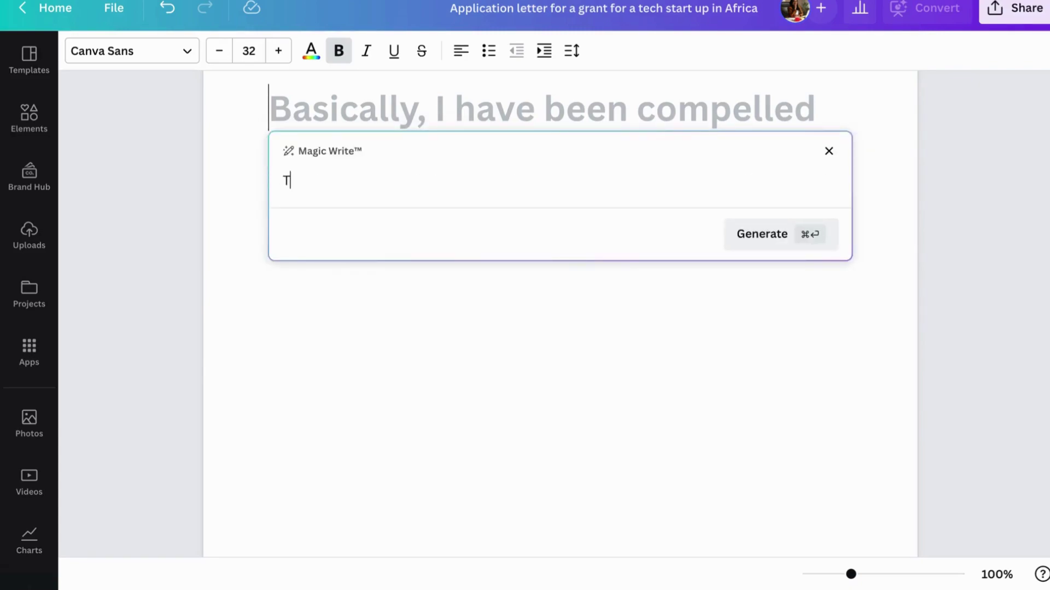
type("ips on finca")
key("BackSpace")
key("BackSpace")
type("ancial")
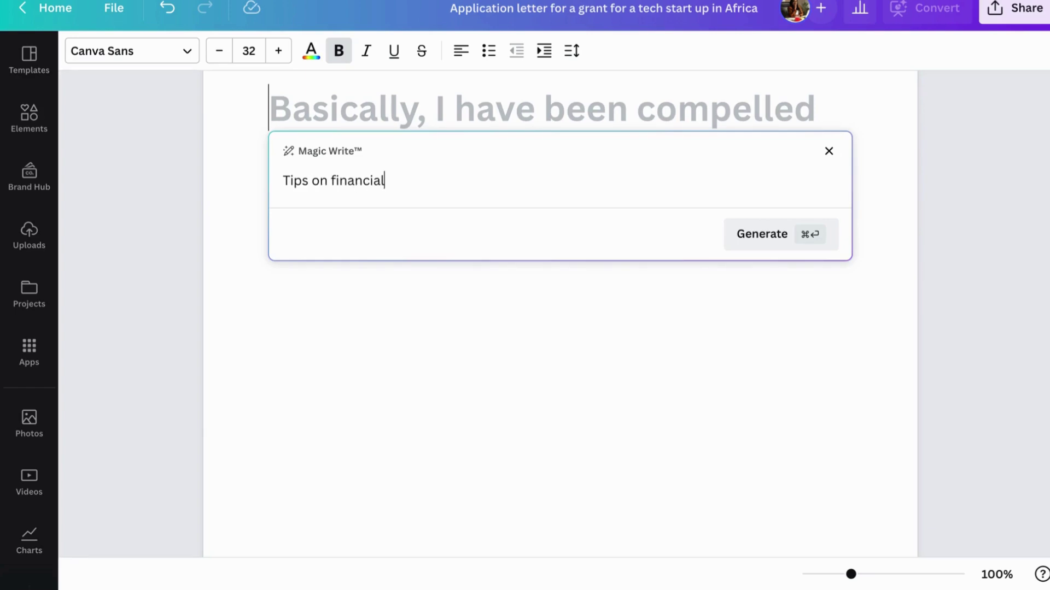
type(" plannning")
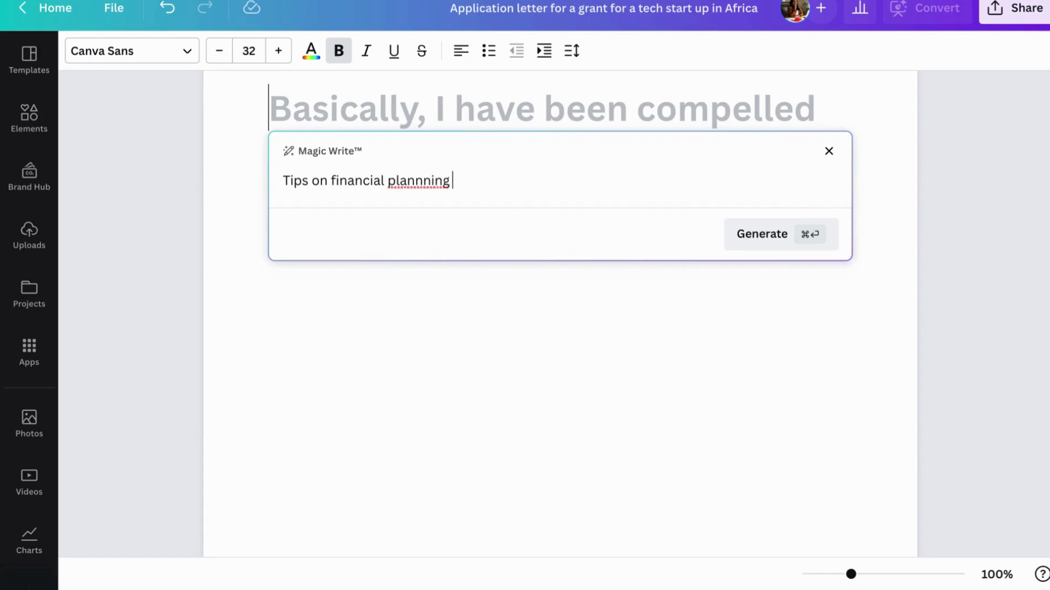
key("BackSpace")
key("BackSpace")
key("BackSpace")
key("BackSpace")
type("in")
key("BackSpace")
type("g fo")
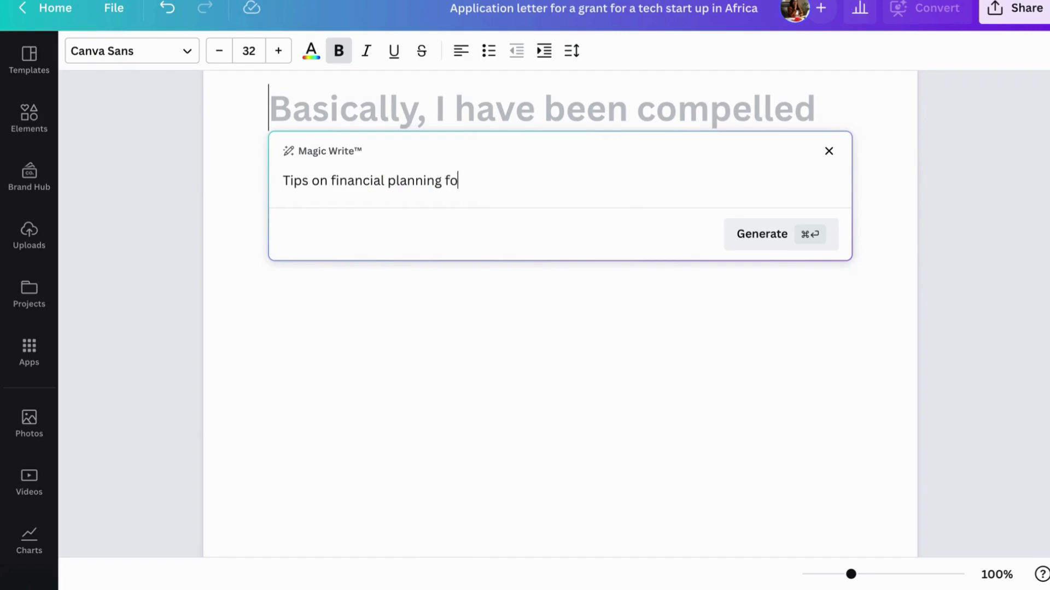
type("r African entr")
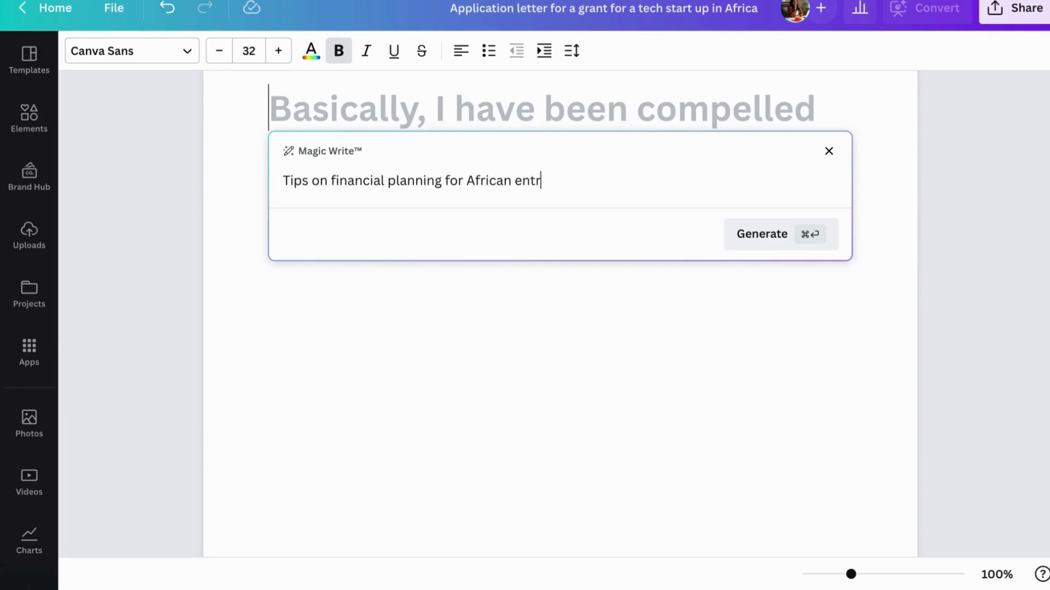
type("epreneurs in 2023")
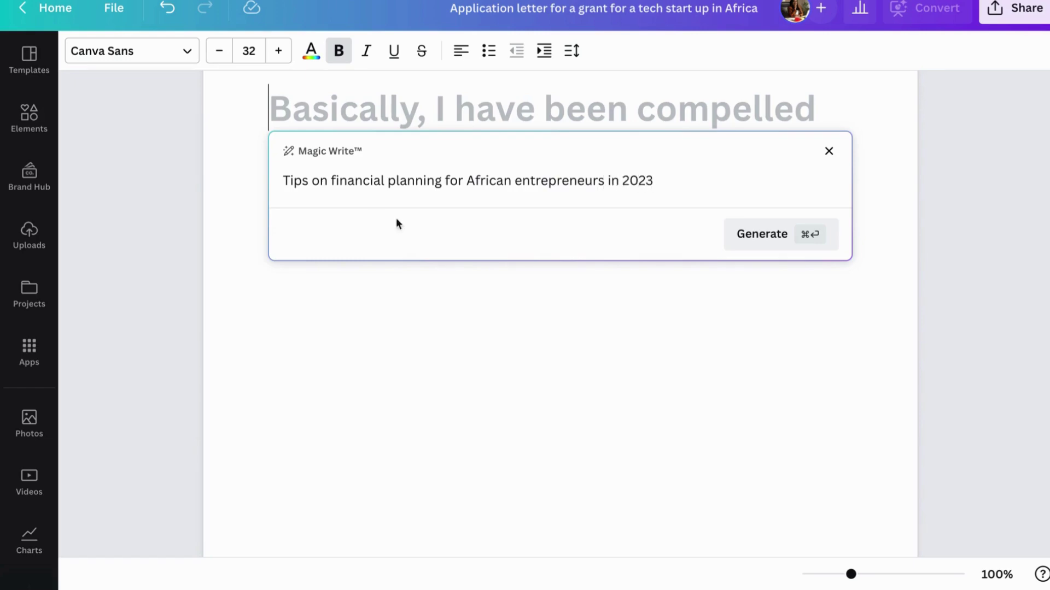
left_click(758, 238)
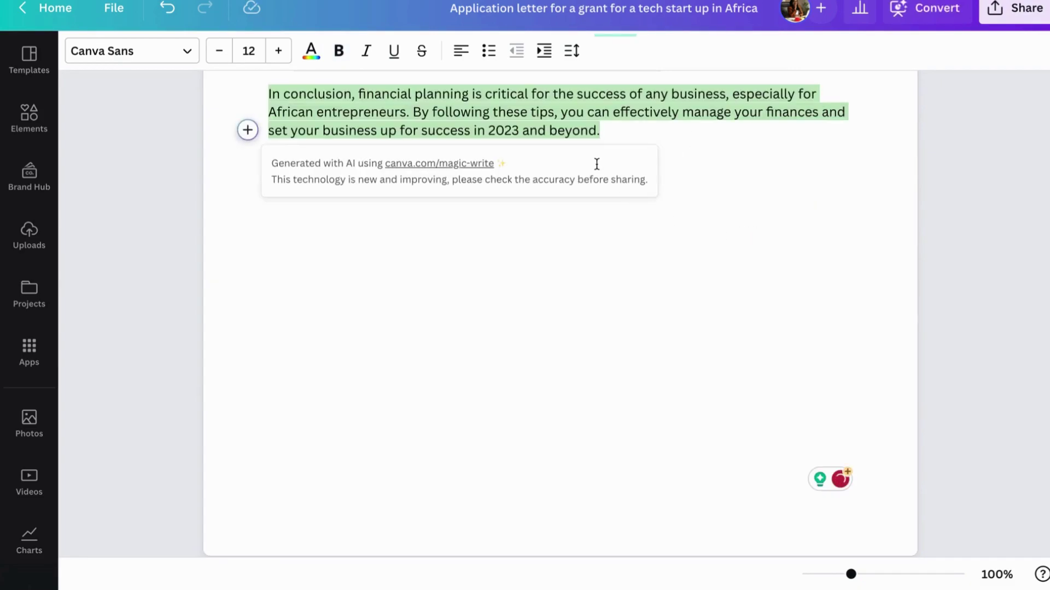
Step: Read through the generated financial planning article, including its title, numbered tips and conclusion
scroll(597, 164, "up", 7)
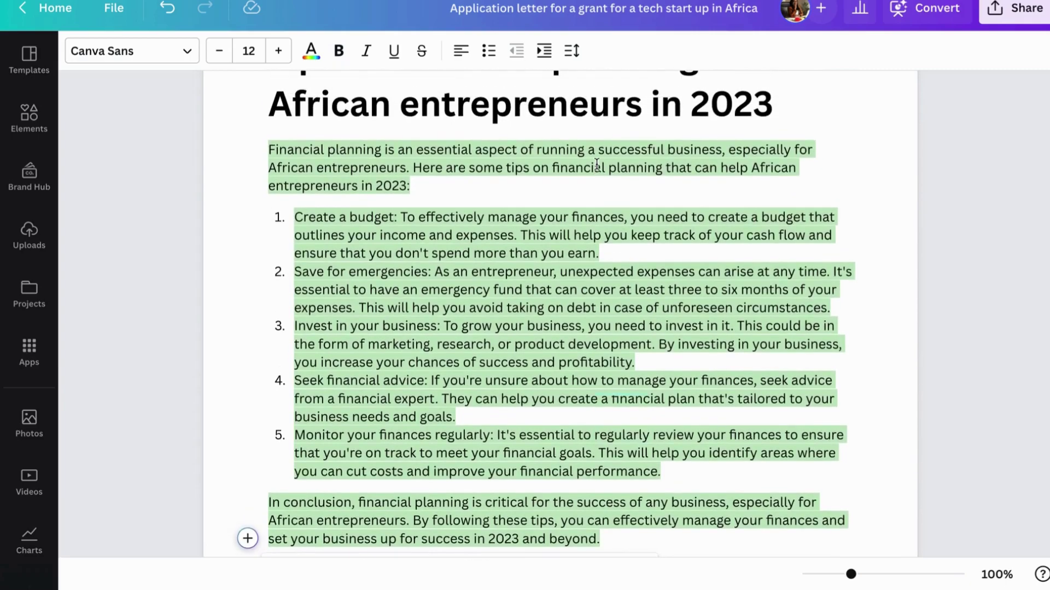
scroll(596, 164, "down", 3)
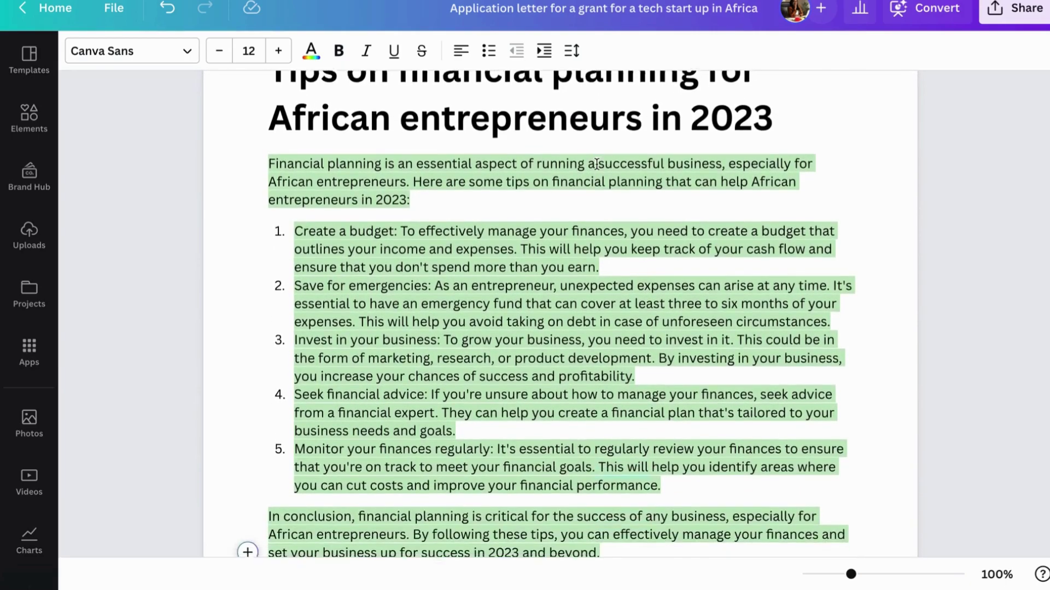
scroll(597, 164, "down", 2)
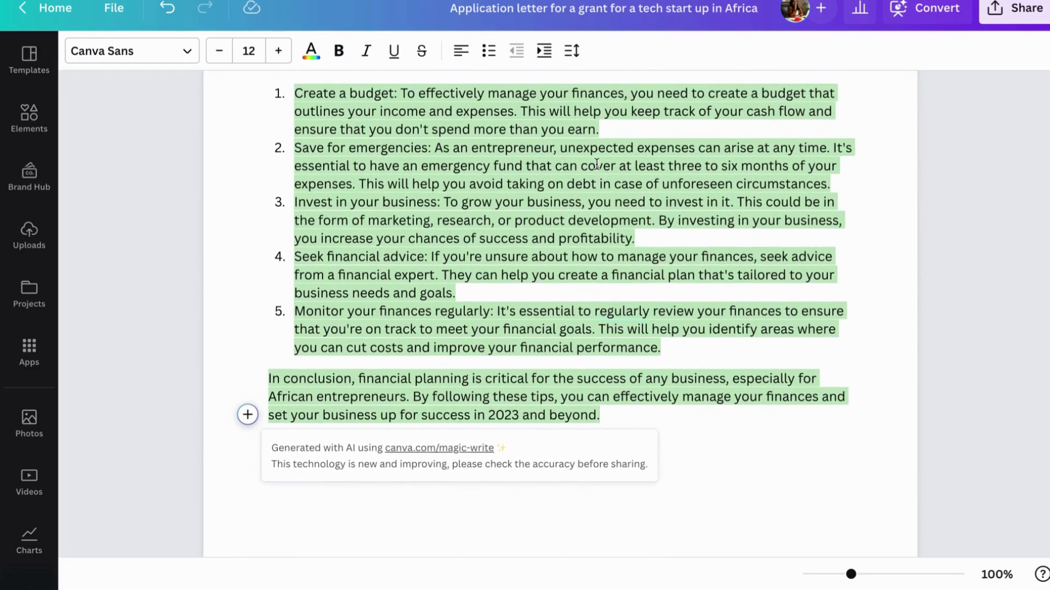
scroll(596, 164, "up", 3)
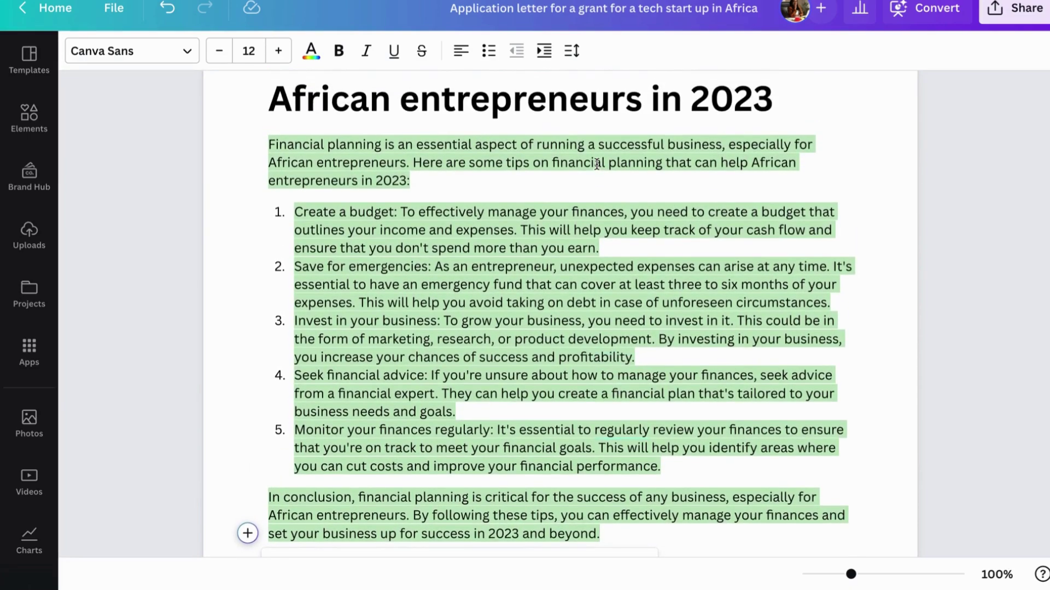
scroll(597, 164, "up", 3)
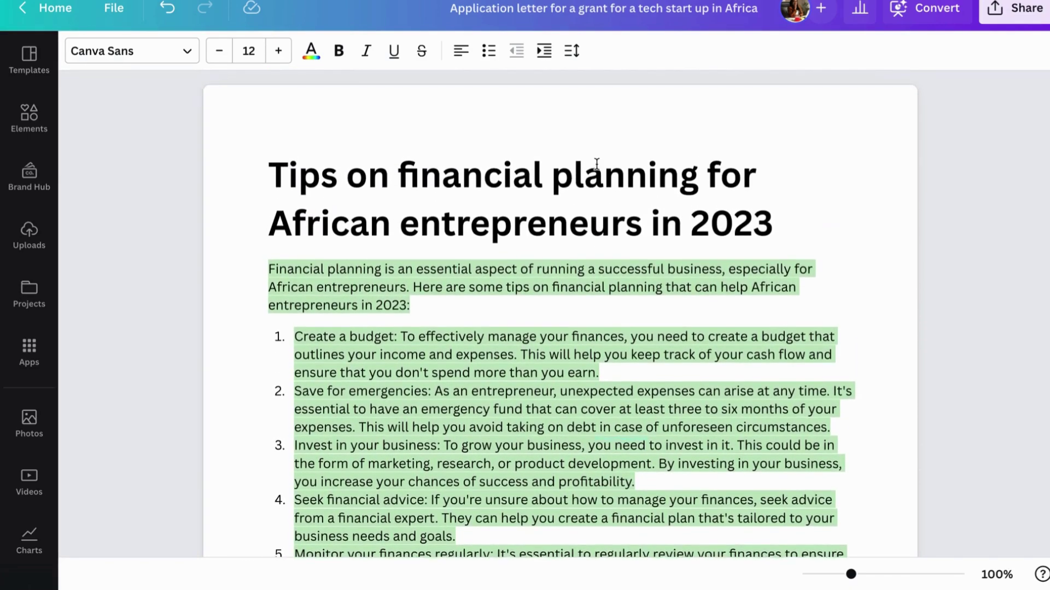
scroll(539, 328, "down", 3)
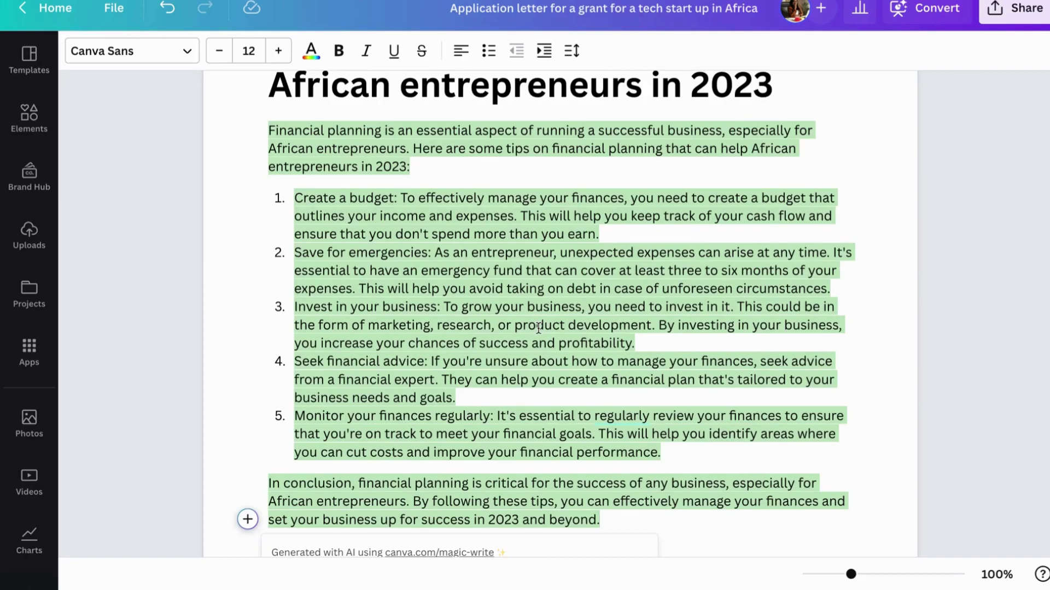
scroll(538, 328, "down", 4)
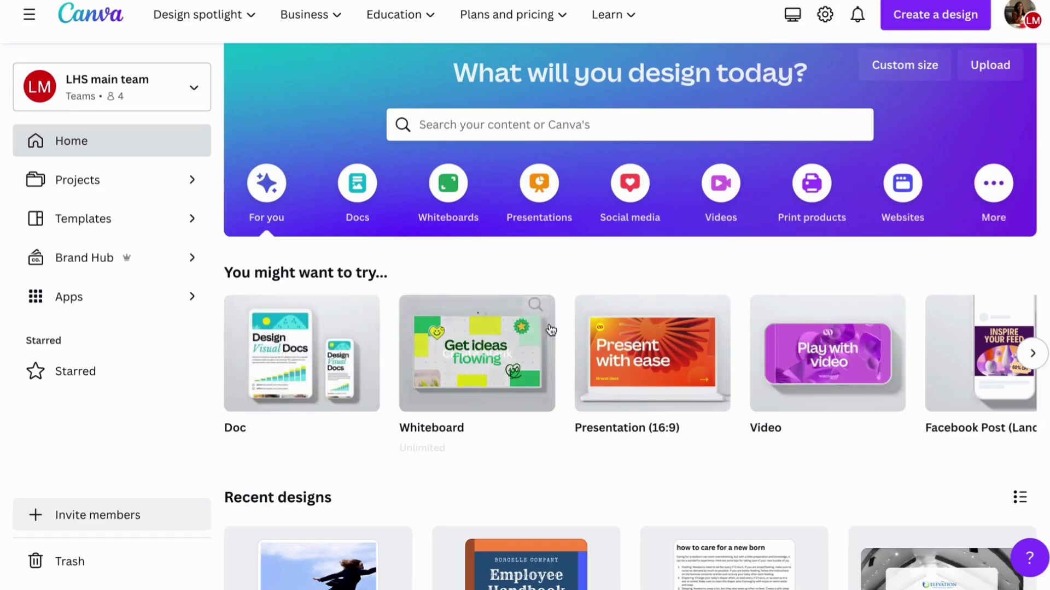
Step: Create a blank 16:9 presentation and use Magic Write to add text from the prompt "copy to advertise a fashion sale"
left_click(648, 349)
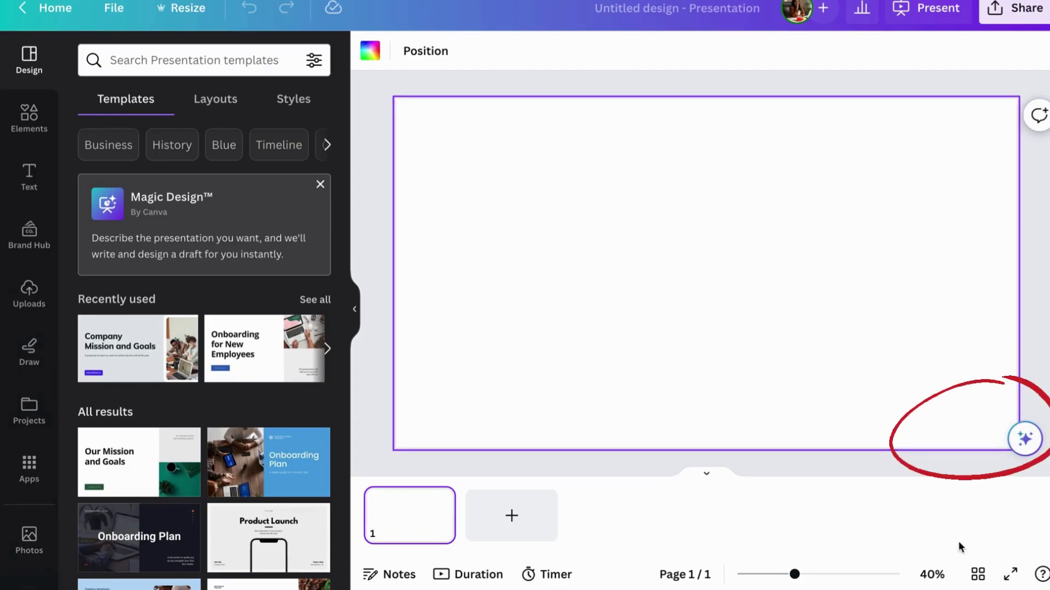
left_click(1026, 440)
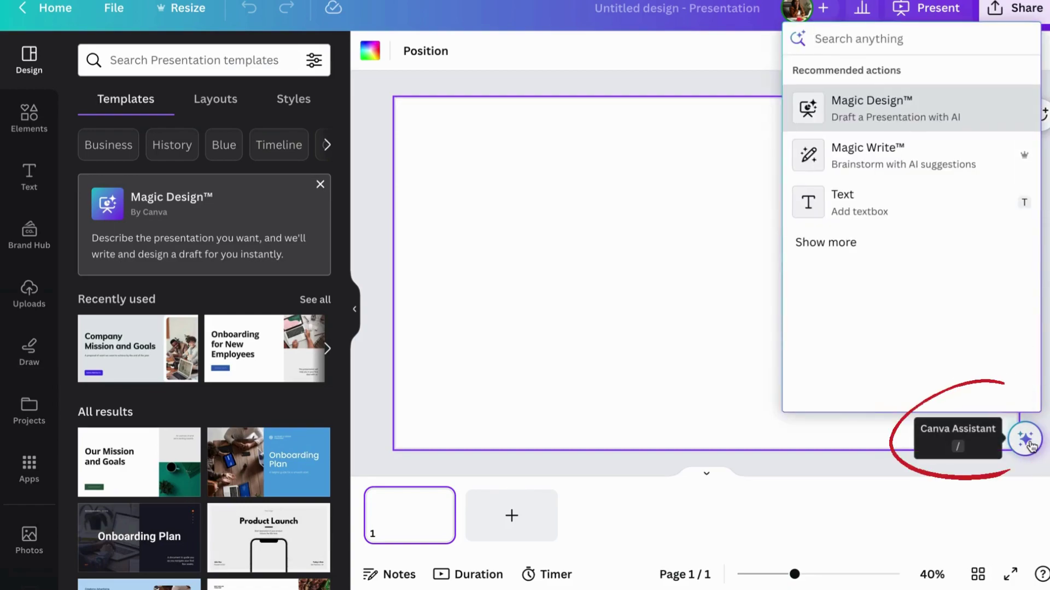
left_click(875, 159)
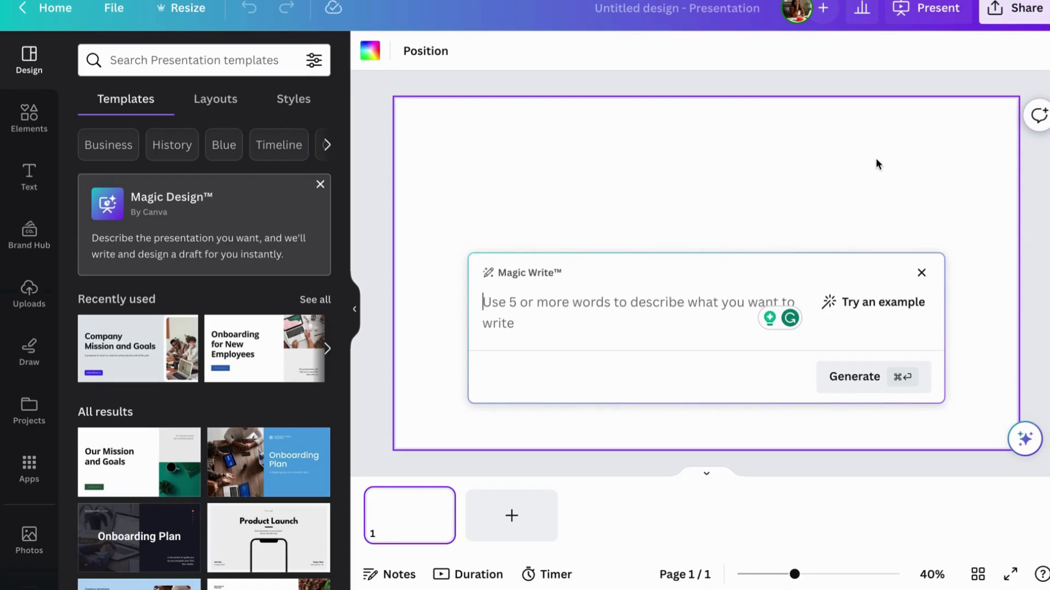
type("copy fr")
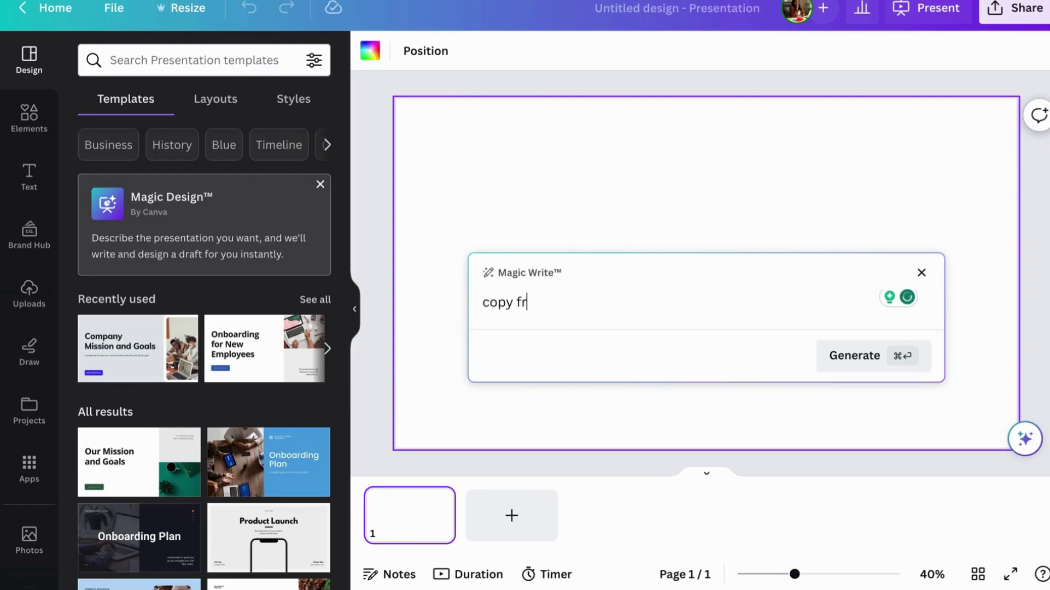
key("BackSpace")
key("BackSpace")
type("to advertise a")
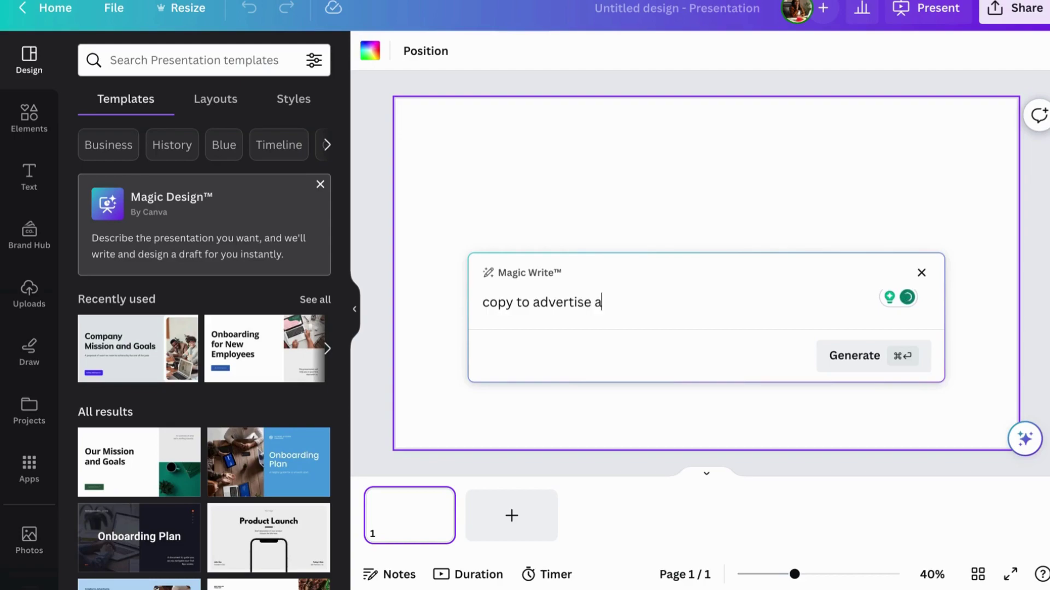
type(" fashion a sale")
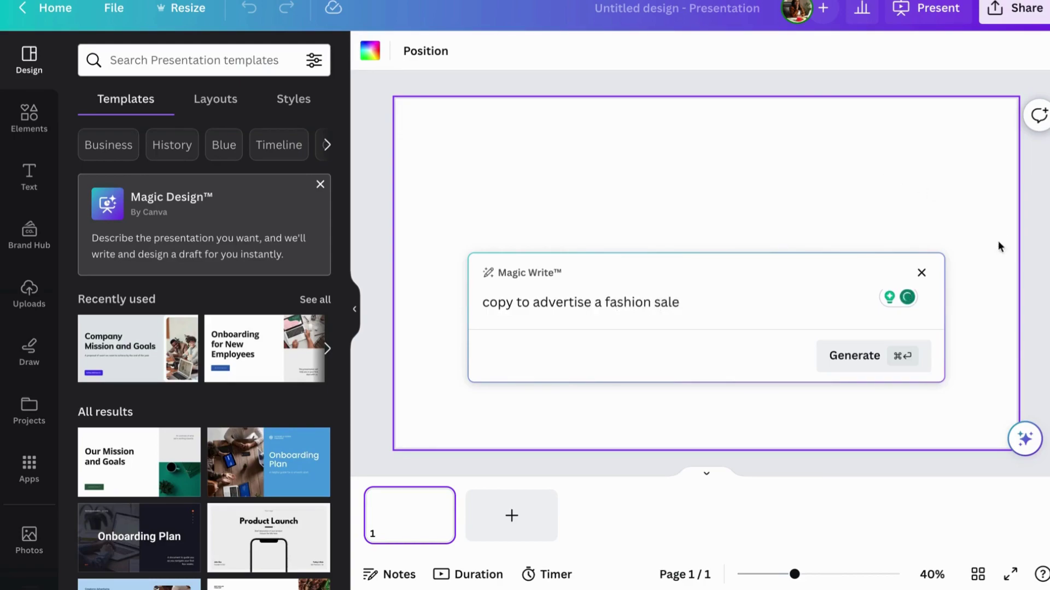
left_click(858, 357)
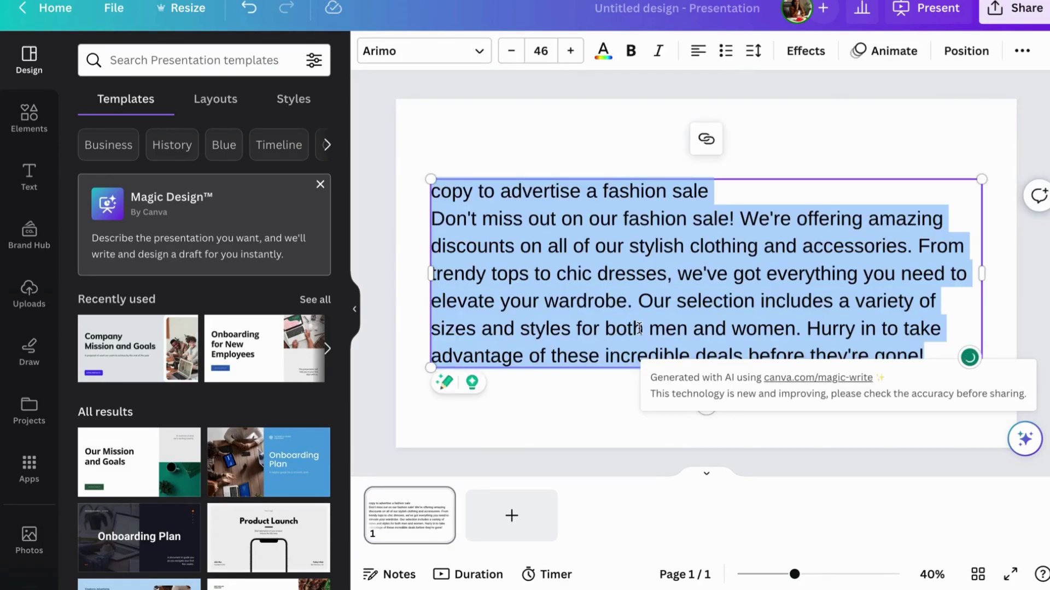
left_click(454, 327)
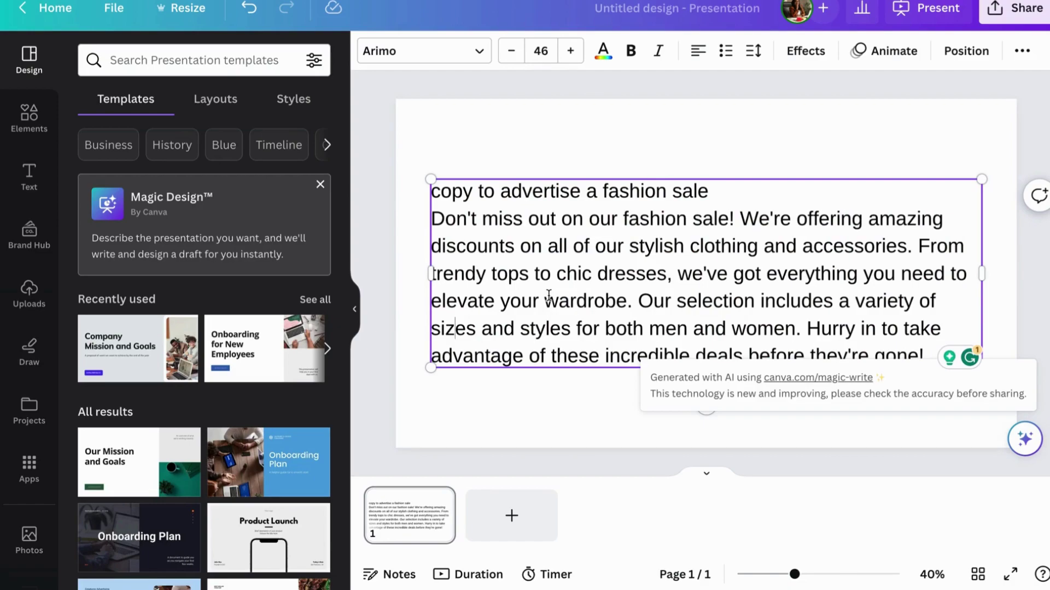
Step: Create another blank 16:9 presentation and run Magic Design with the prompt "Marketing pitch for a new skin care product"
key("super+shift+f")
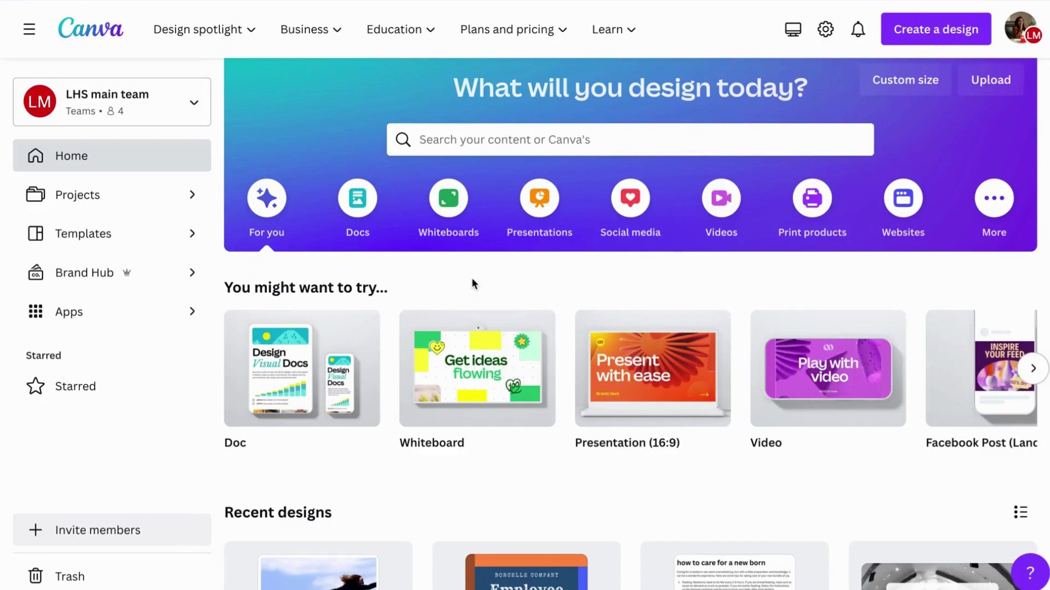
mouse_move(639, 347)
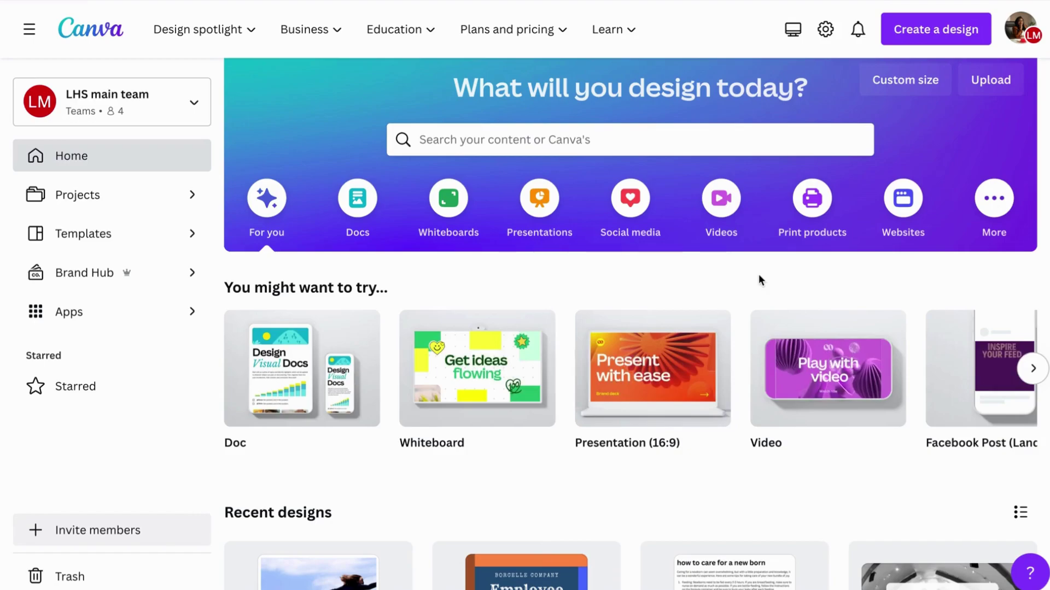
left_click(653, 387)
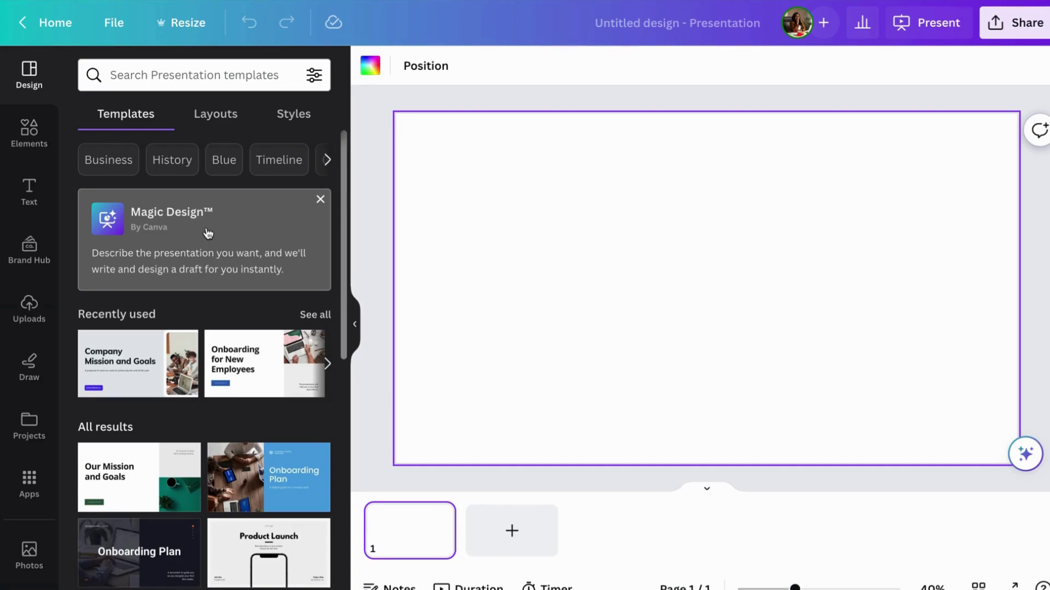
left_click(207, 234)
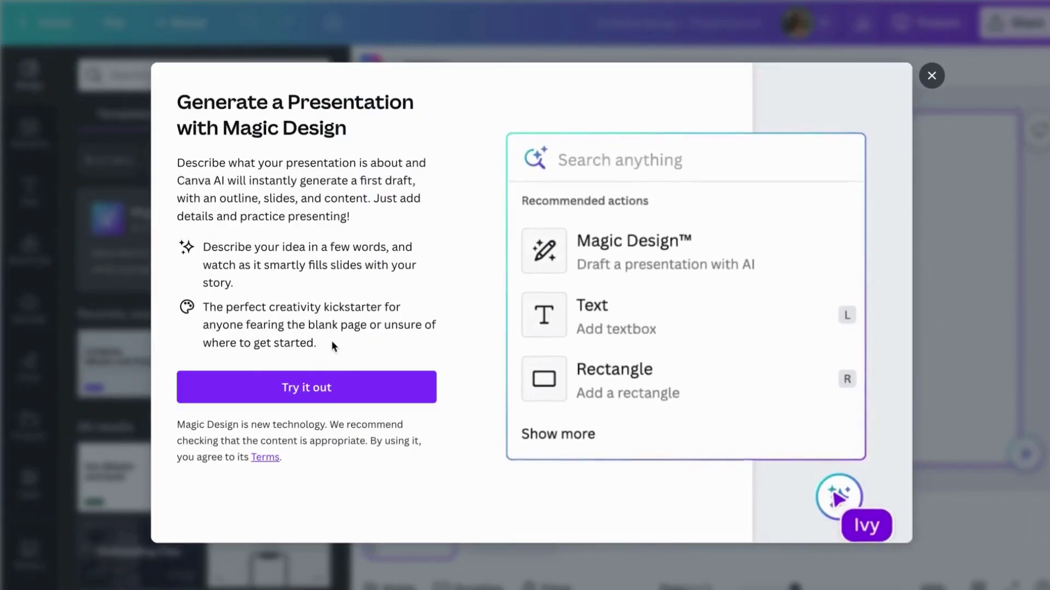
left_click(329, 388)
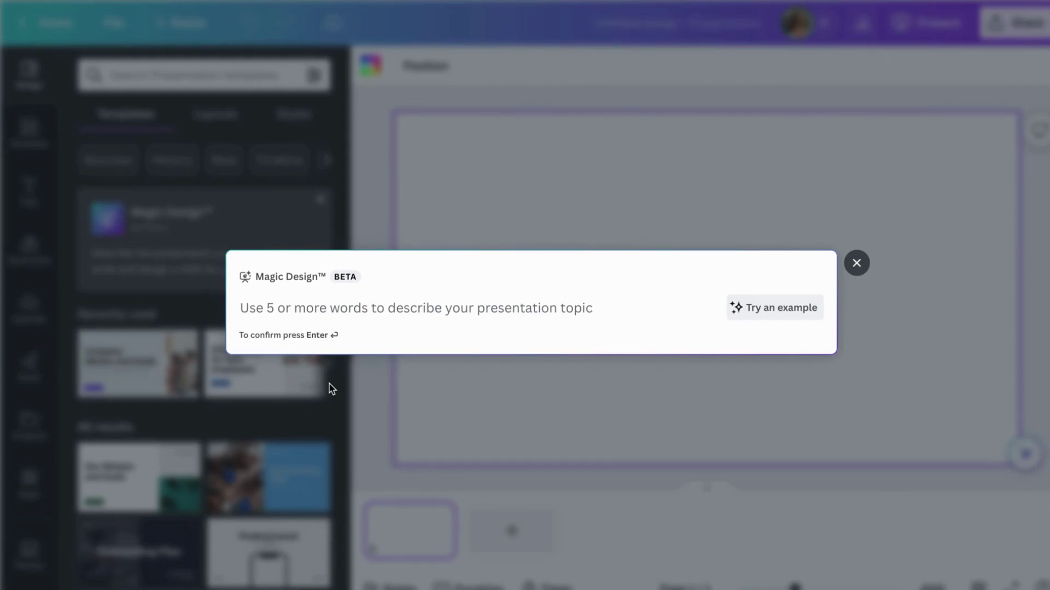
type("Marke")
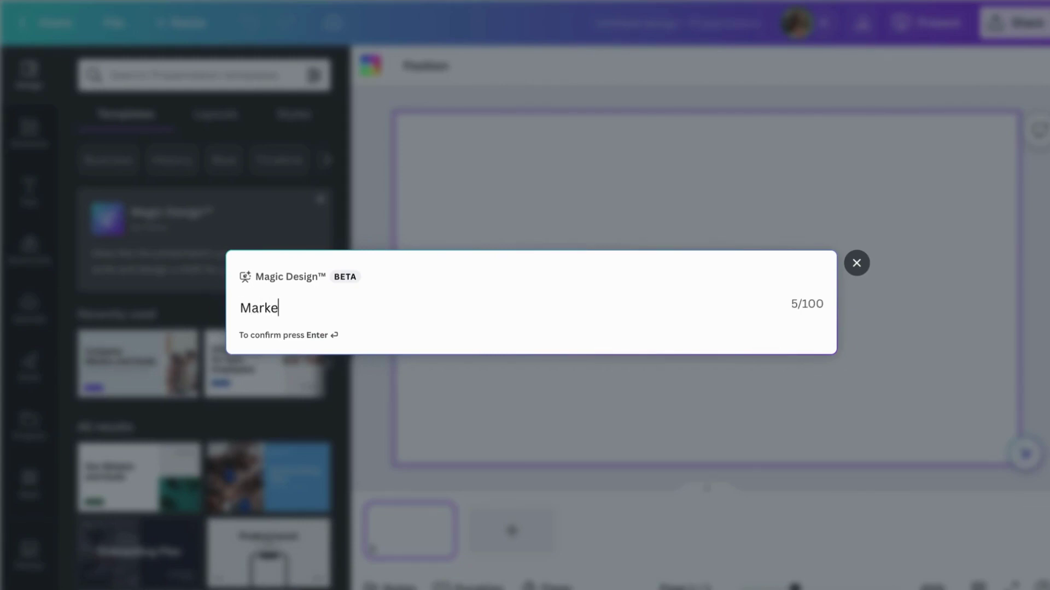
type("ting pitch for ")
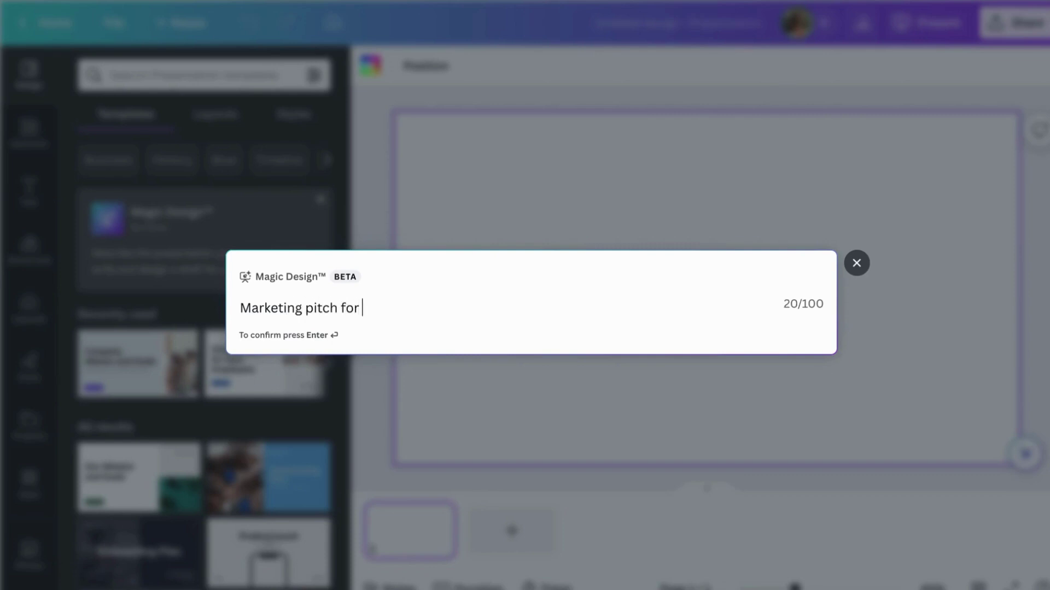
type("a new skin car")
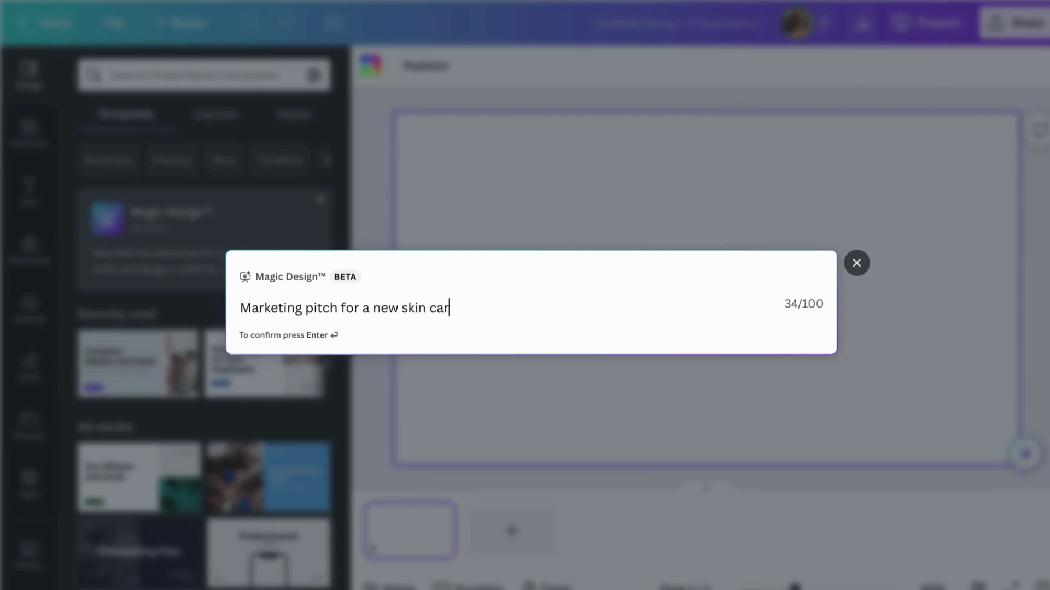
type("e product")
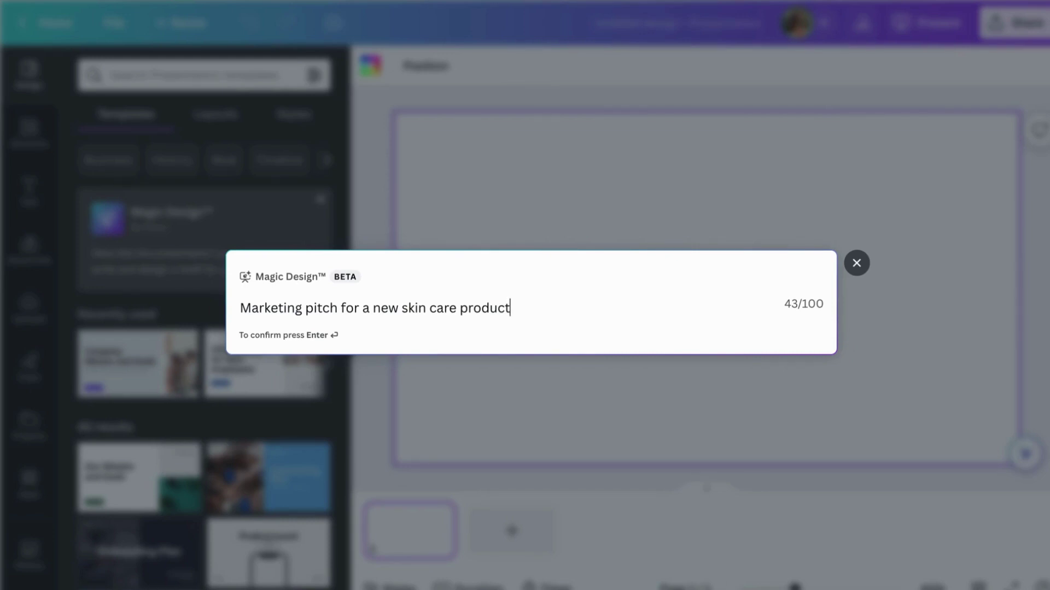
key("Return")
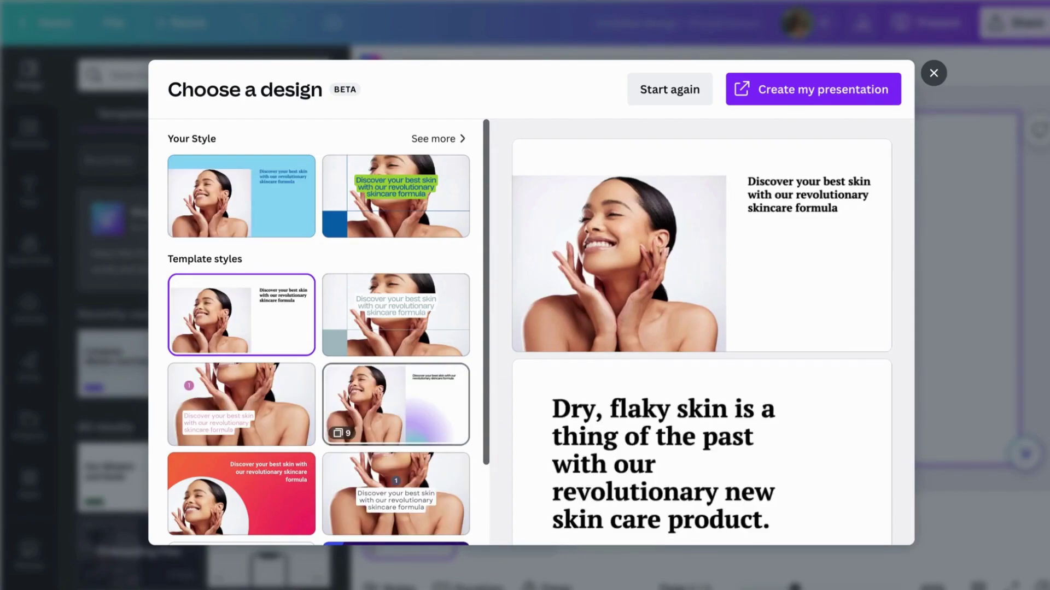
Step: Browse the generated template styles and the full set of brand-coloured designs under Your Style
scroll(316, 347, "down", 2)
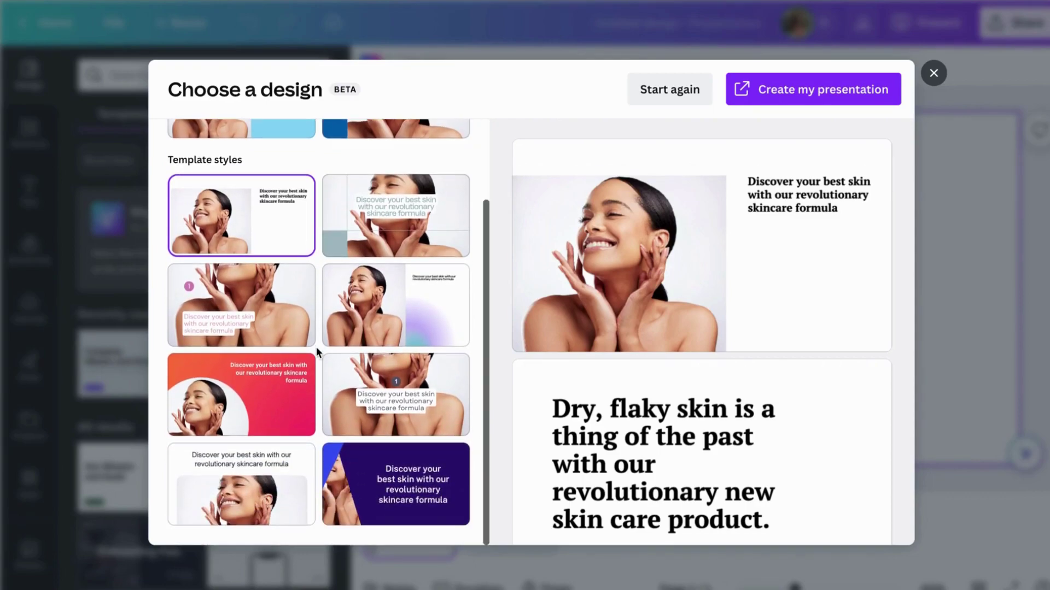
scroll(316, 347, "up", 2)
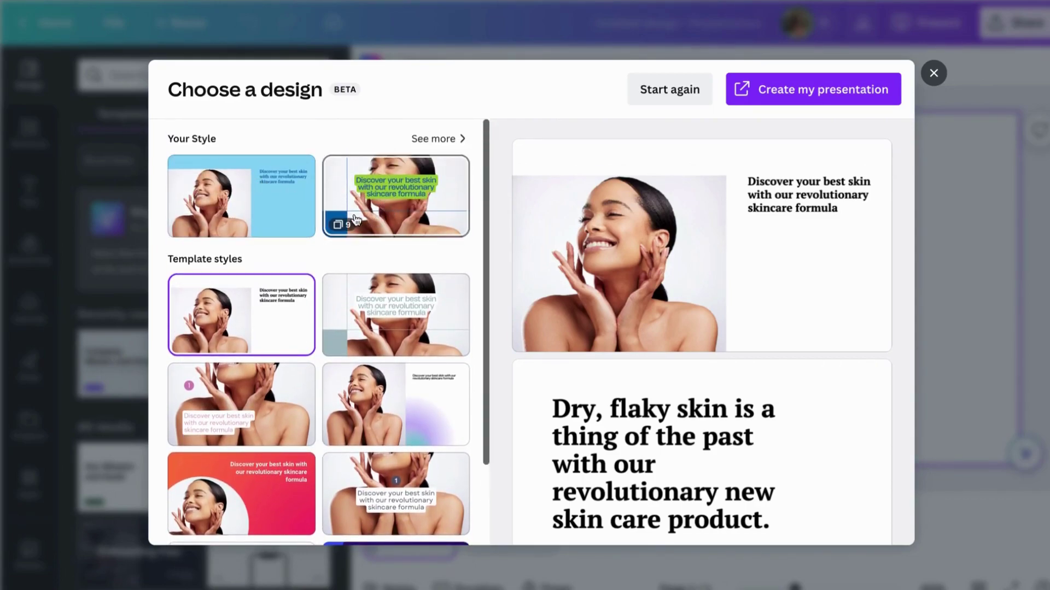
left_click(434, 140)
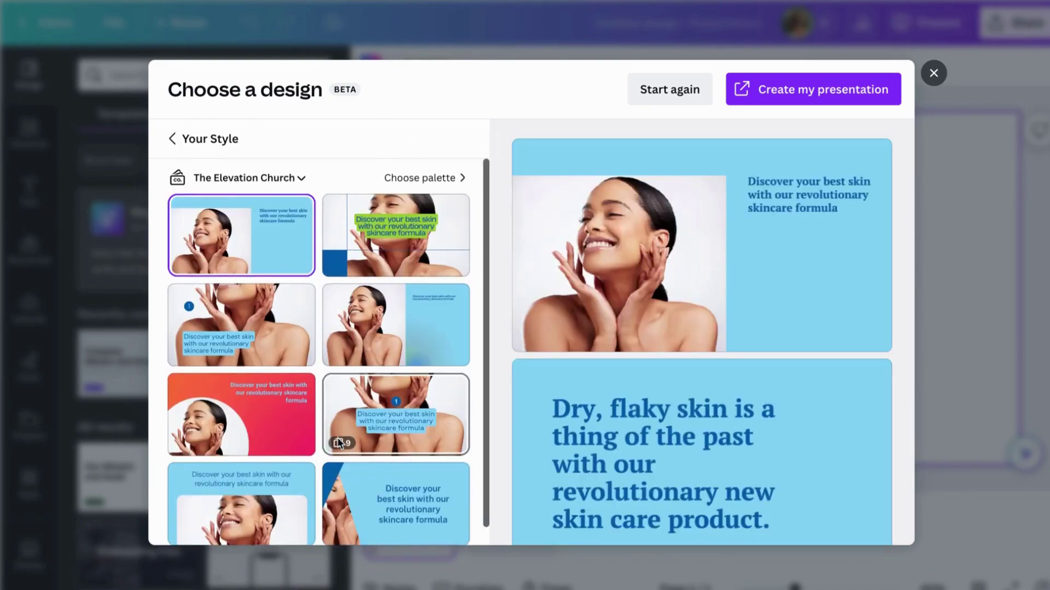
scroll(337, 438, "down", 1)
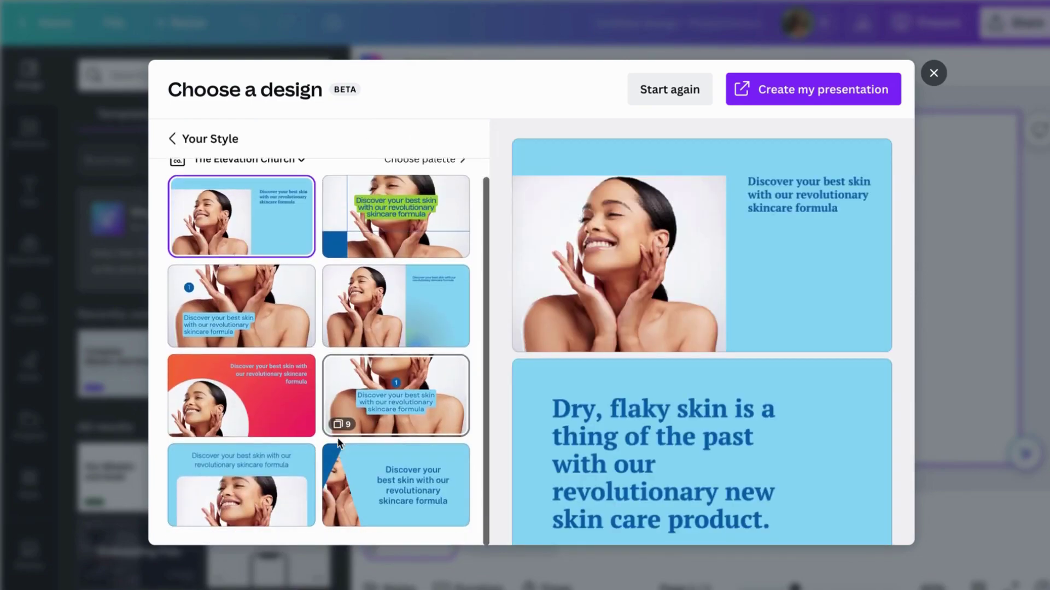
left_click(191, 140)
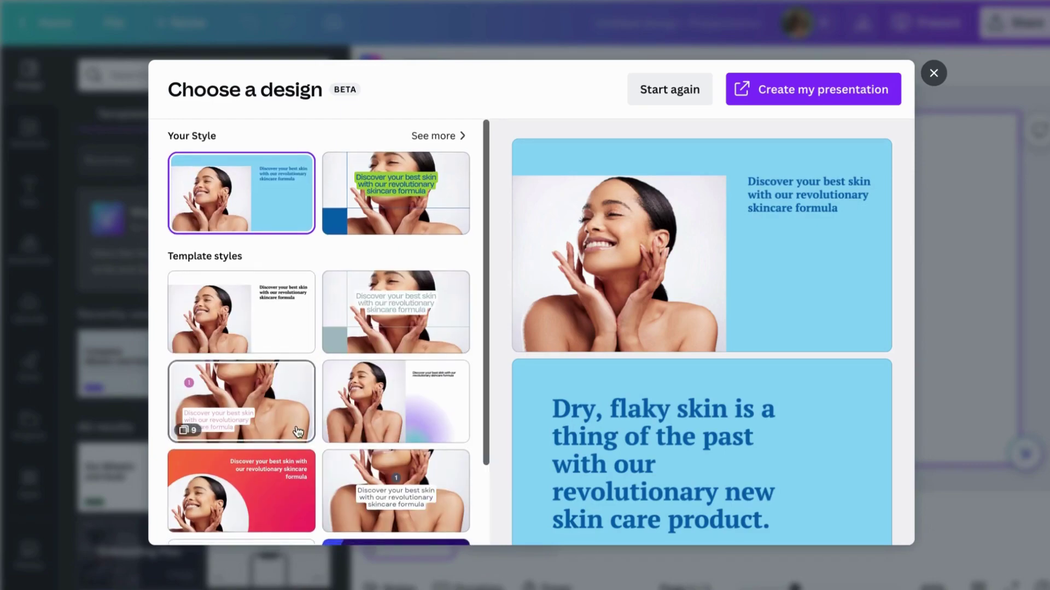
scroll(298, 432, "down", 2)
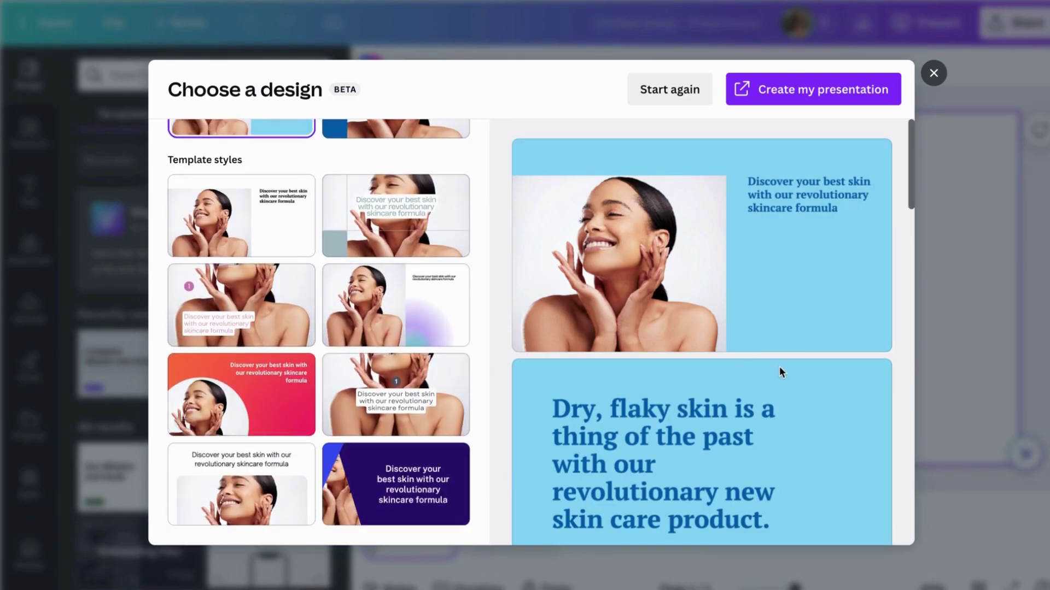
Step: Review the slides of the light blue brand-style design, from the title slide through to the closing thank-you slide
scroll(834, 334, "down", 7)
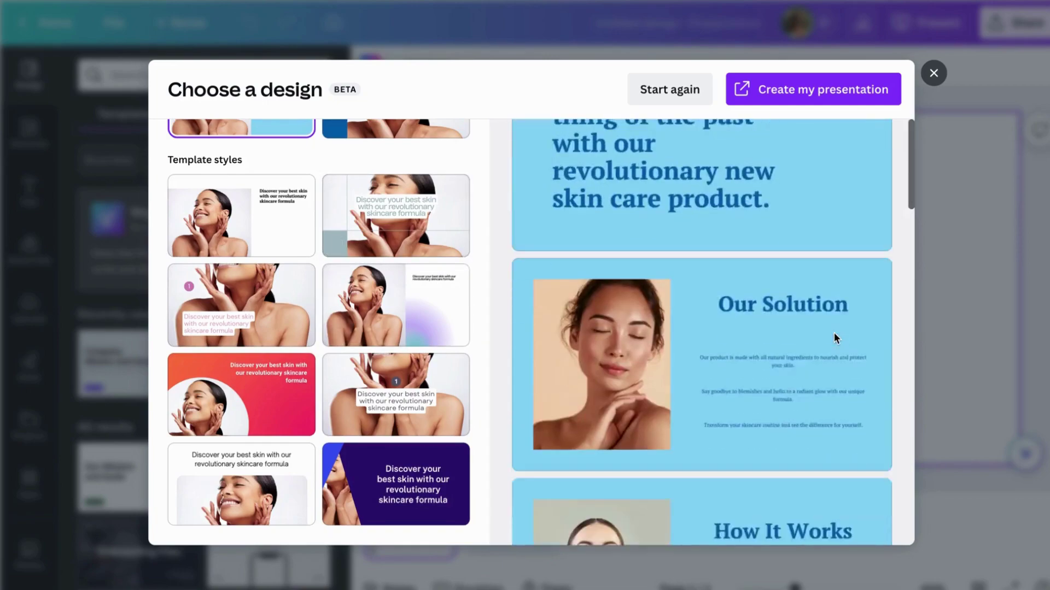
scroll(834, 324, "up", 4)
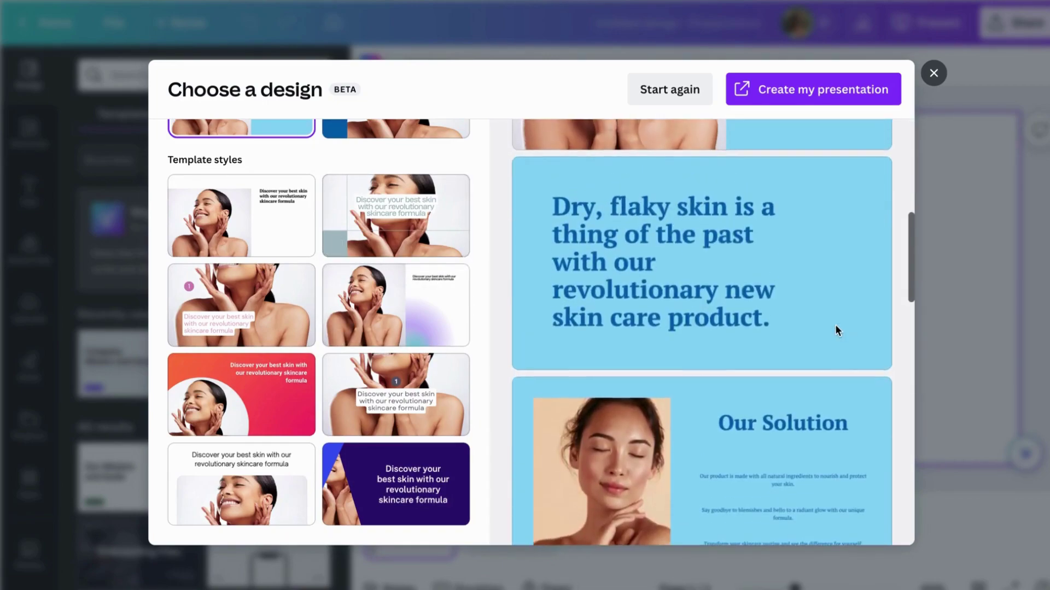
scroll(835, 330, "down", 3)
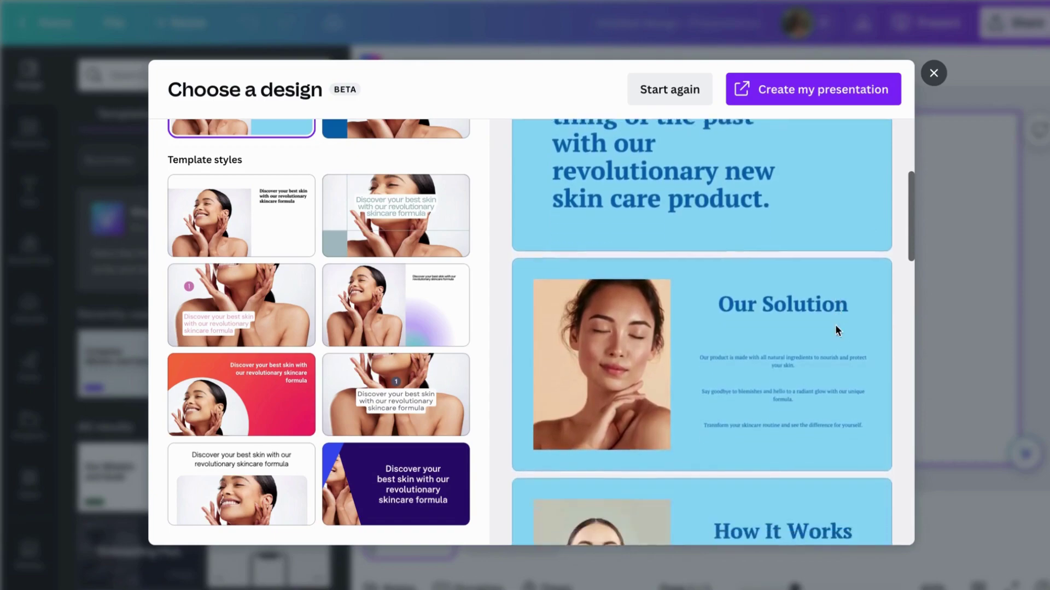
scroll(835, 324, "down", 5)
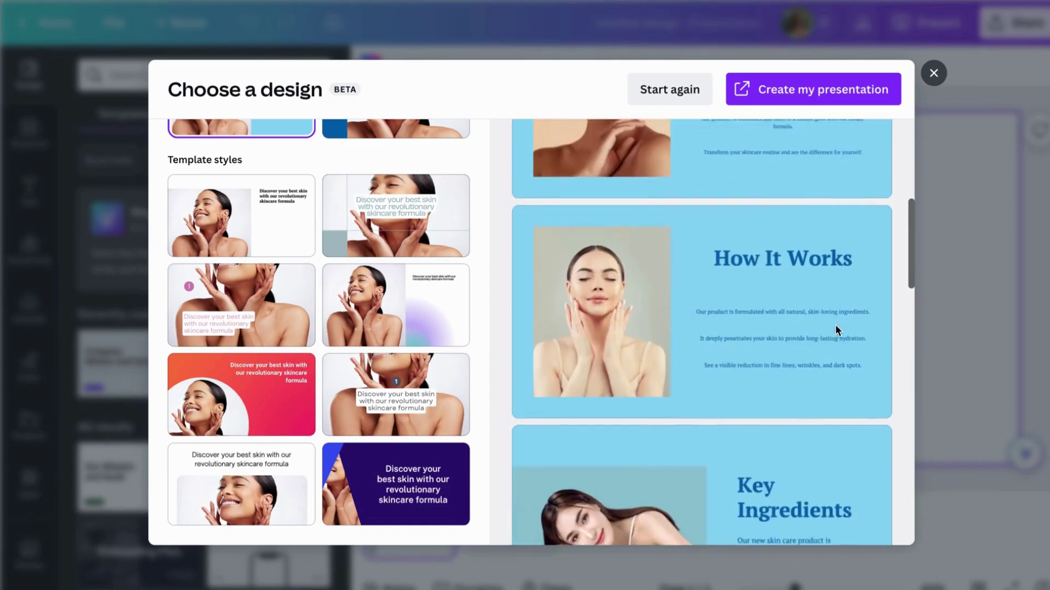
scroll(835, 325, "down", 6)
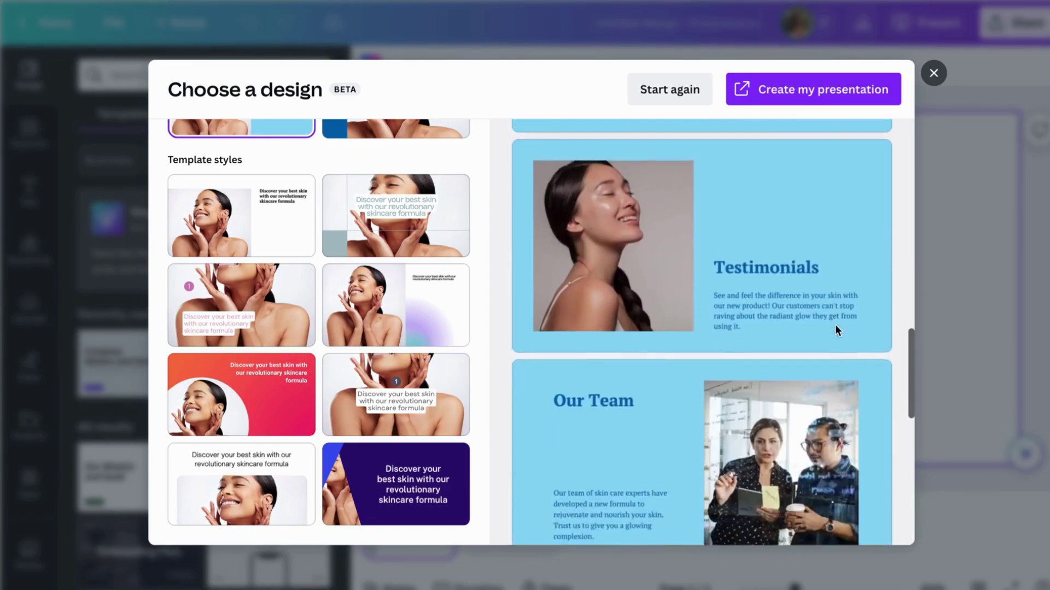
scroll(835, 330, "down", 6)
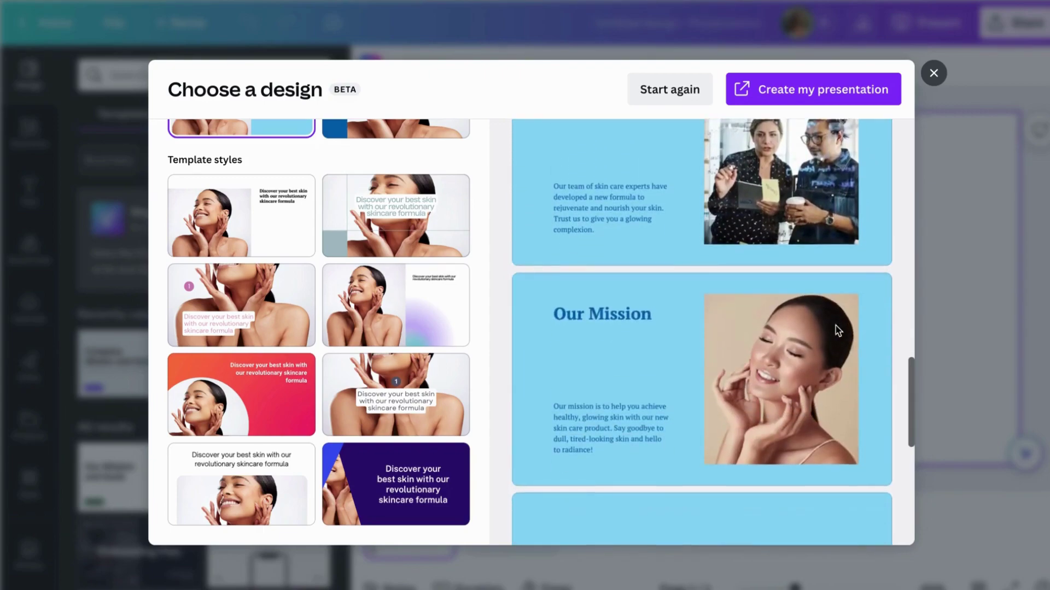
scroll(835, 330, "down", 2)
scroll(834, 331, "up", 12)
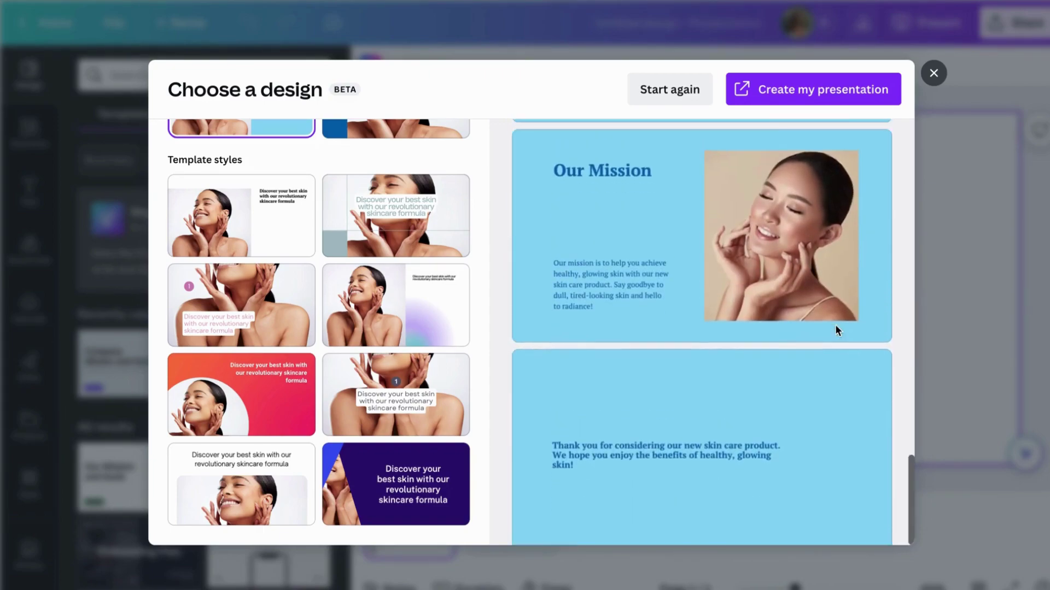
scroll(835, 331, "up", 5)
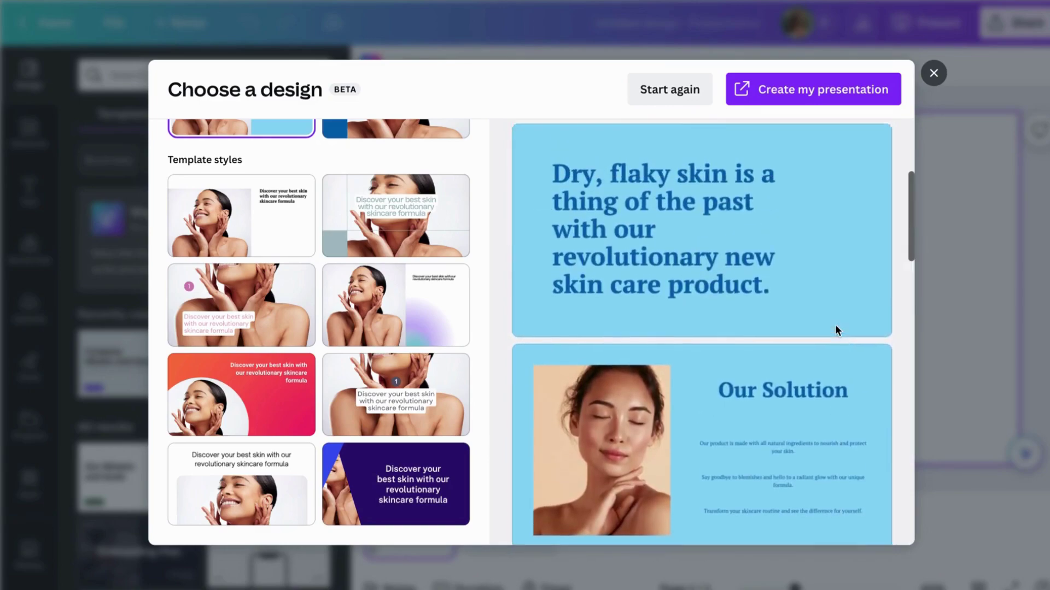
scroll(834, 330, "up", 3)
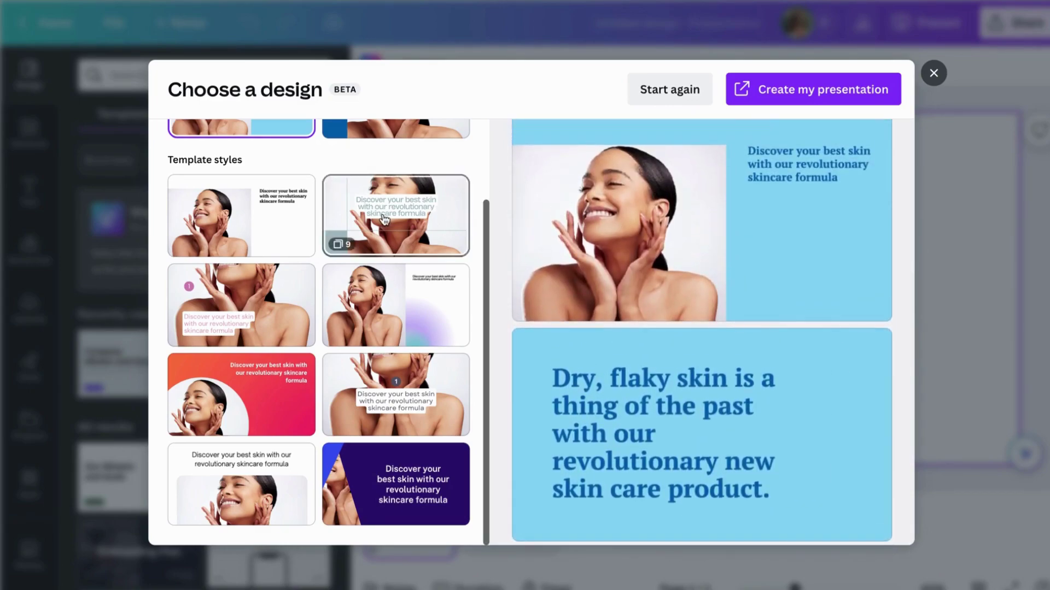
Step: Preview the grey-green template style's slides from the title through the closing thank-you slide, and close the design chooser
left_click(384, 219)
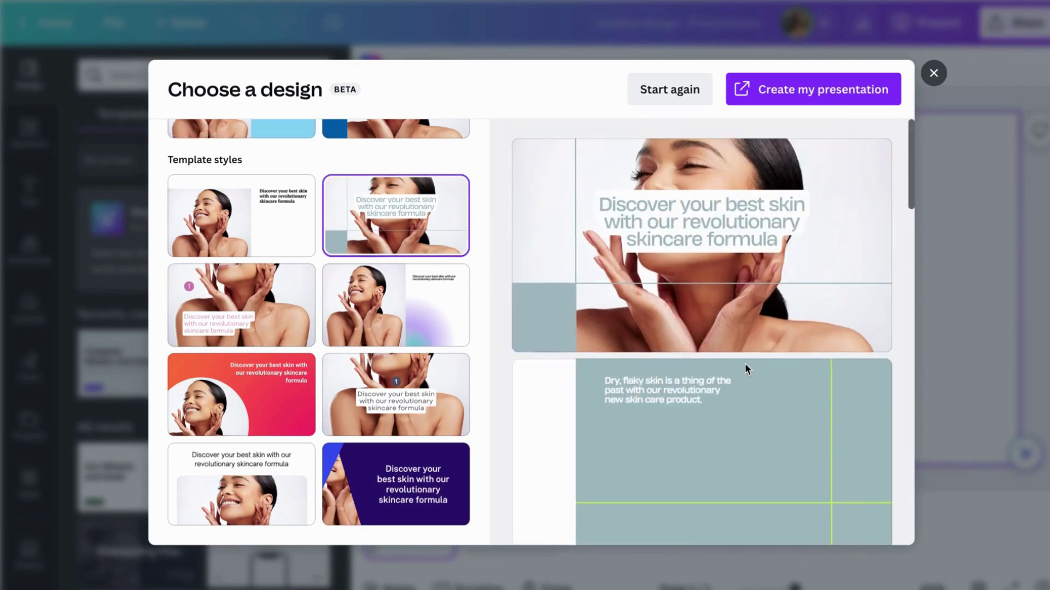
scroll(745, 363, "down", 10)
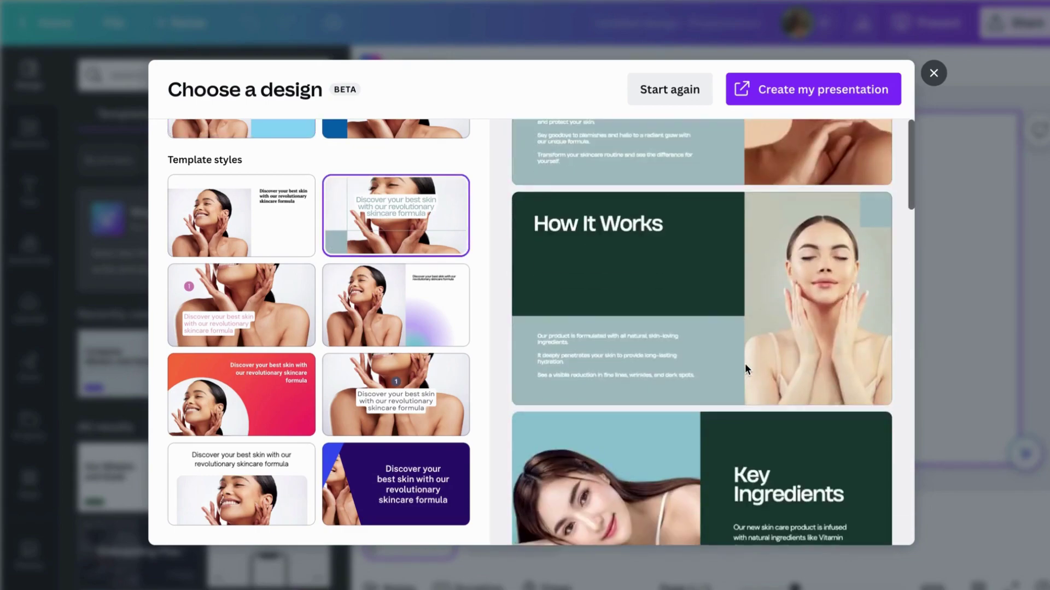
scroll(744, 363, "down", 5)
scroll(745, 363, "down", 15)
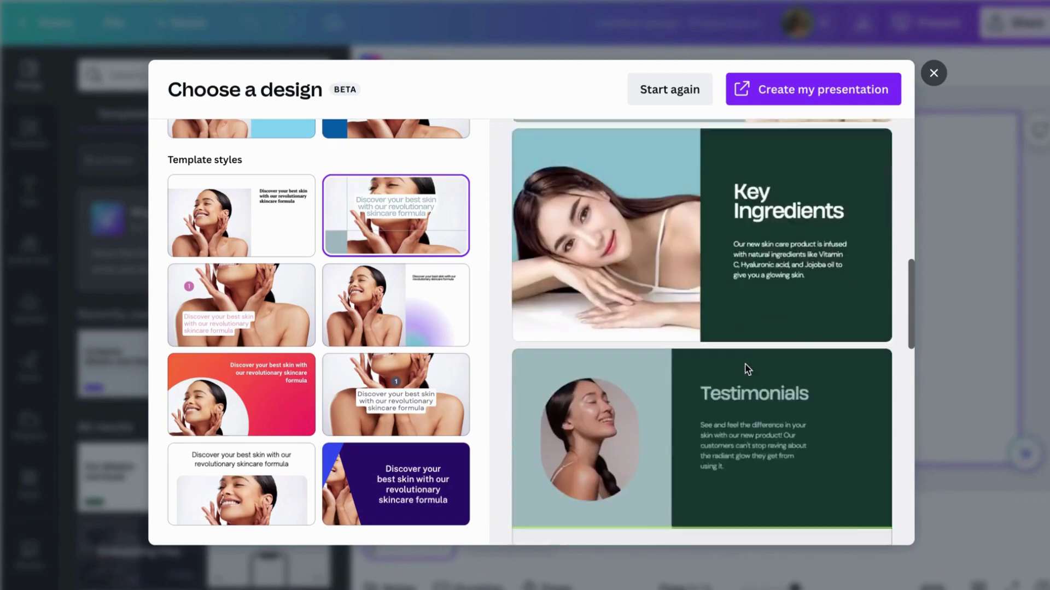
scroll(748, 369, "down", 5)
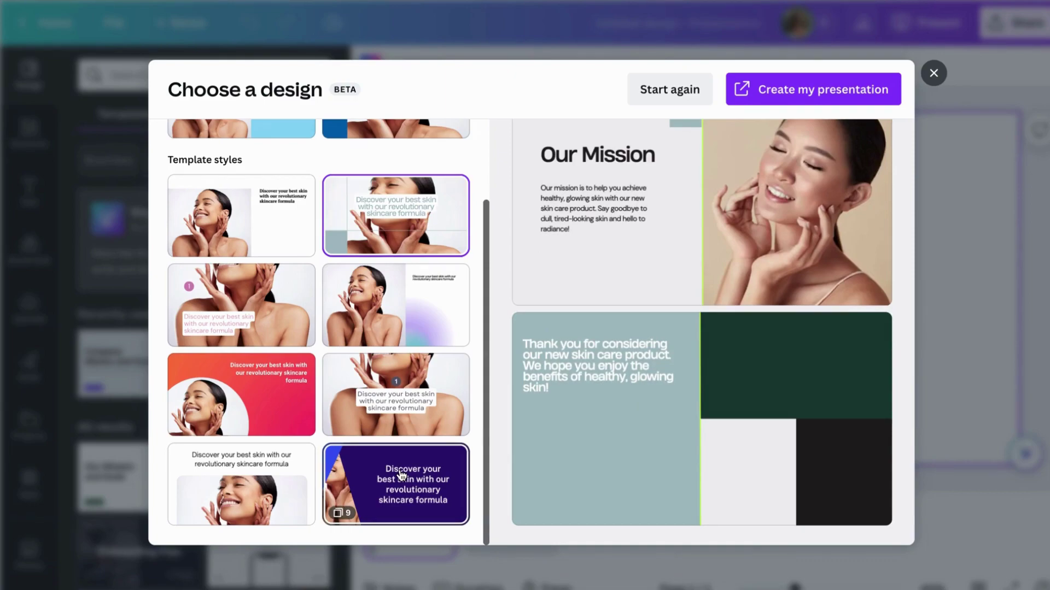
left_click(931, 76)
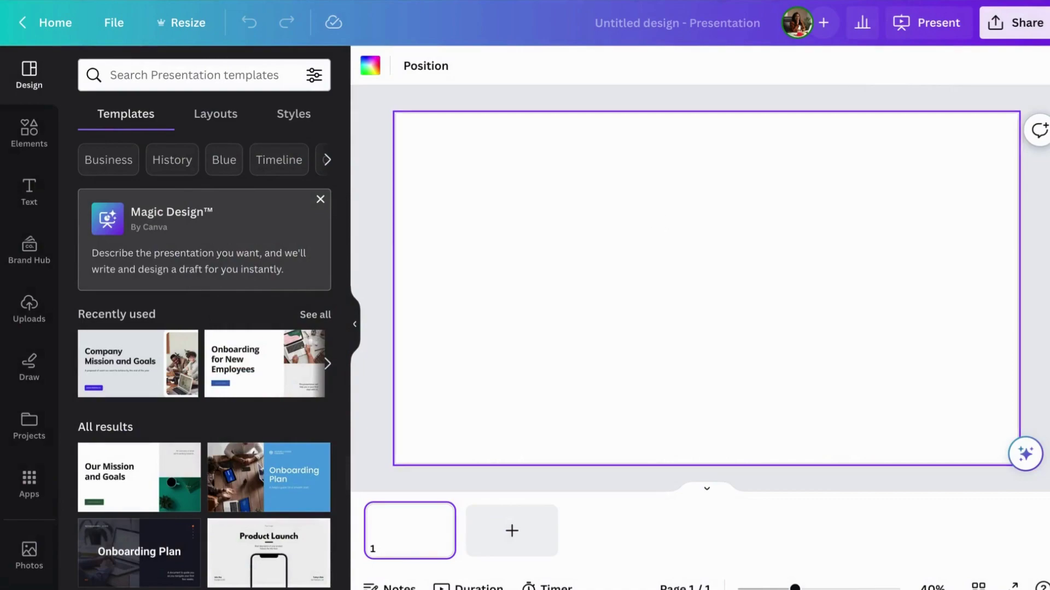
Step: Look through the recent designs on the home page and return to the blank presentation
key("ctrl+super+f")
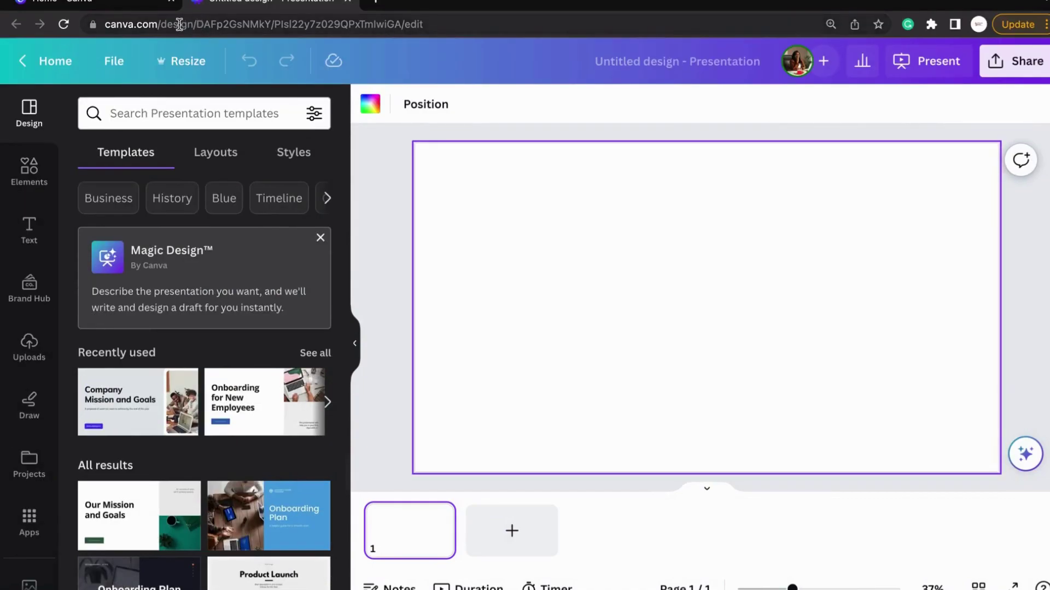
left_click(155, 4)
scroll(443, 383, "down", 5)
scroll(440, 432, "down", 3)
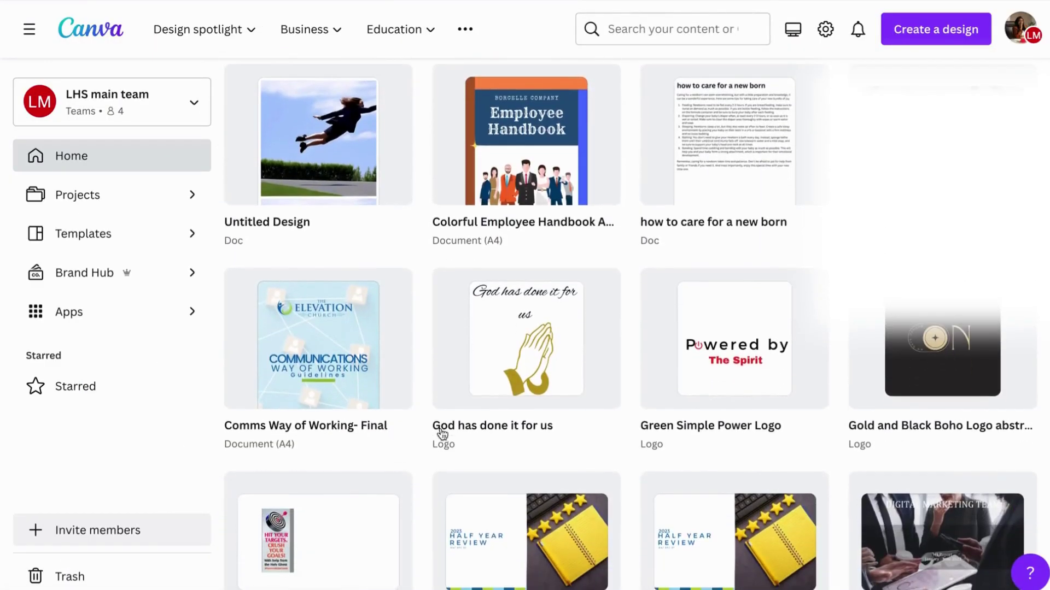
scroll(405, 336, "up", 10)
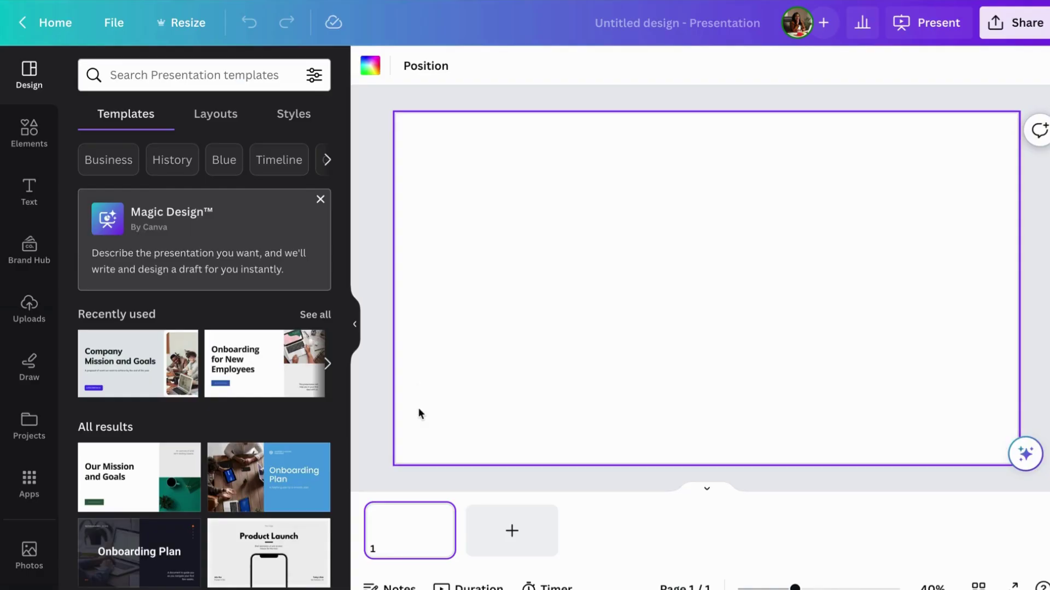
Step: Run Magic Design with the prompt "business plan for a tech start up in africa"
left_click(223, 252)
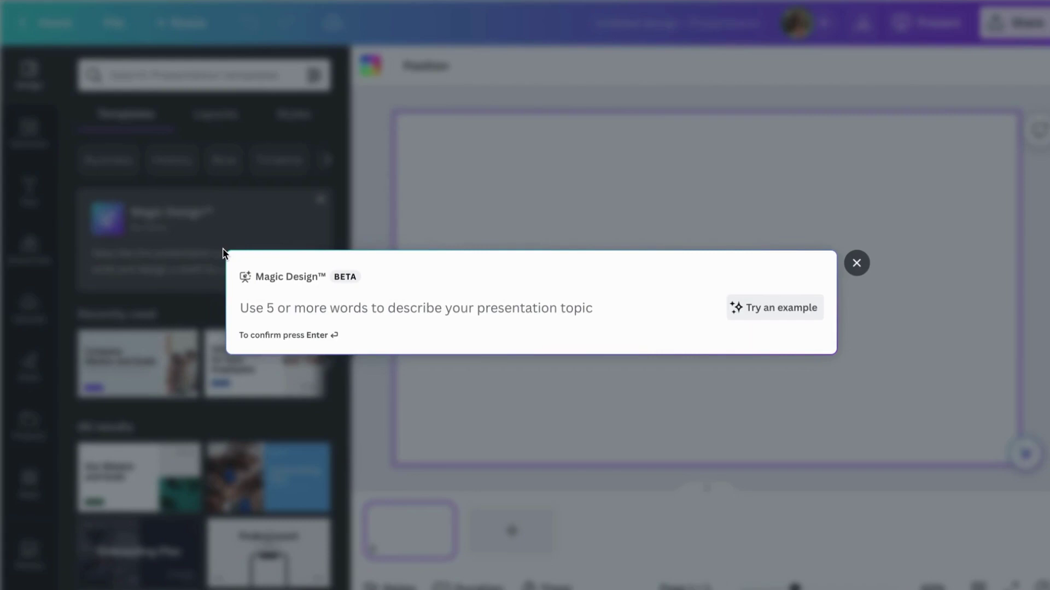
type("bsuine")
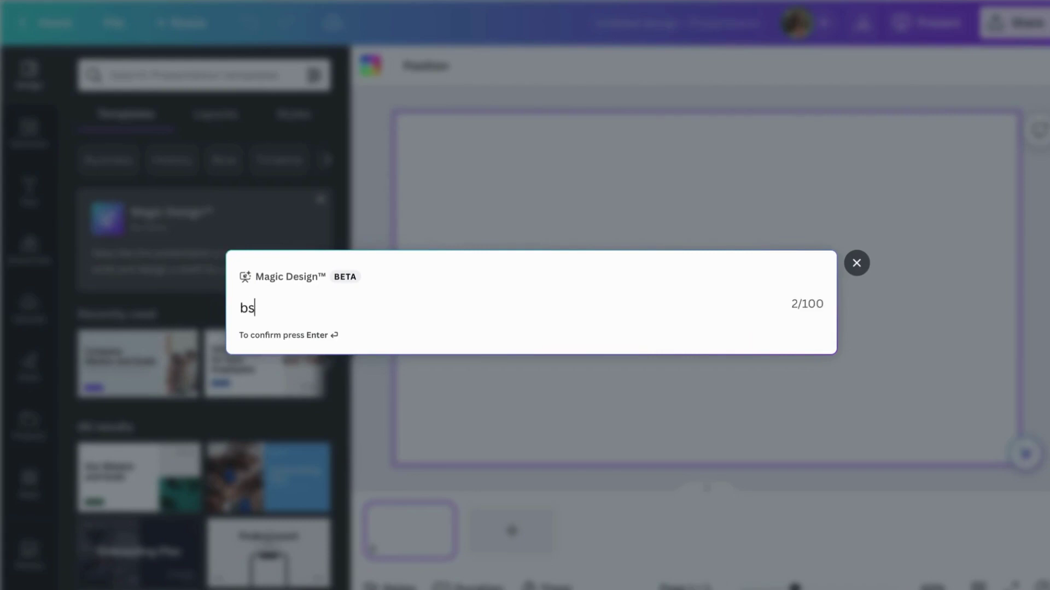
key("BackSpace")
key("BackSpace")
key("BackSpace")
key("BackSpace")
key("BackSpace")
key("BackSpace")
type("usiness plan fo")
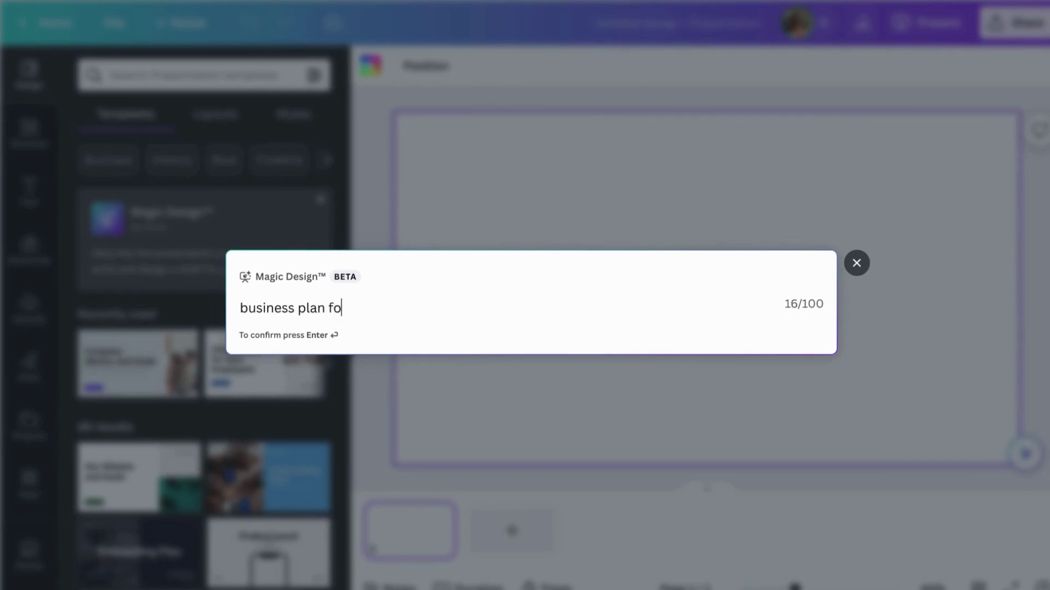
type("r a tech start up in africa")
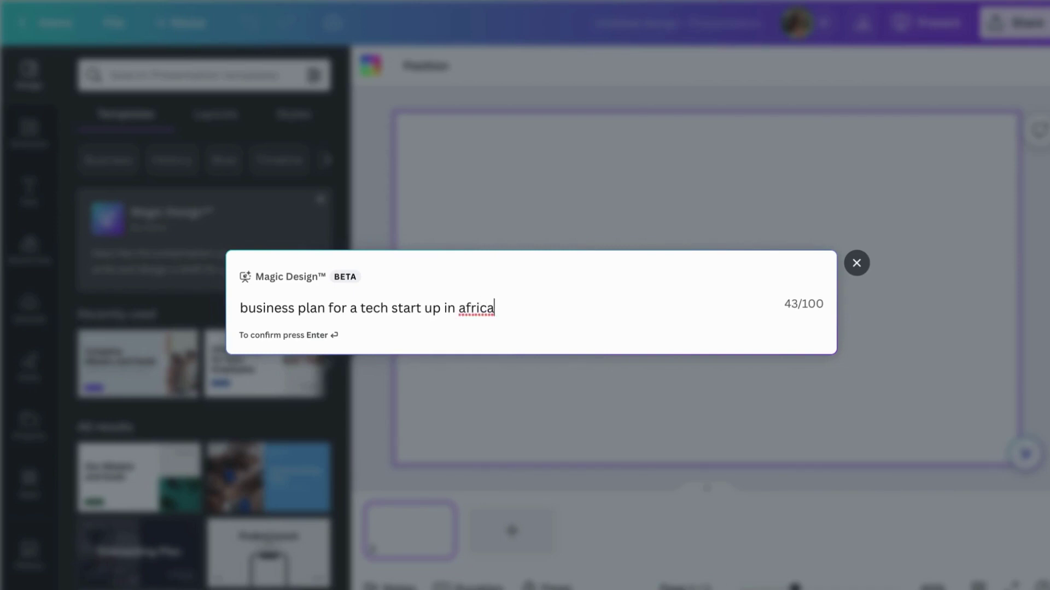
key("Return")
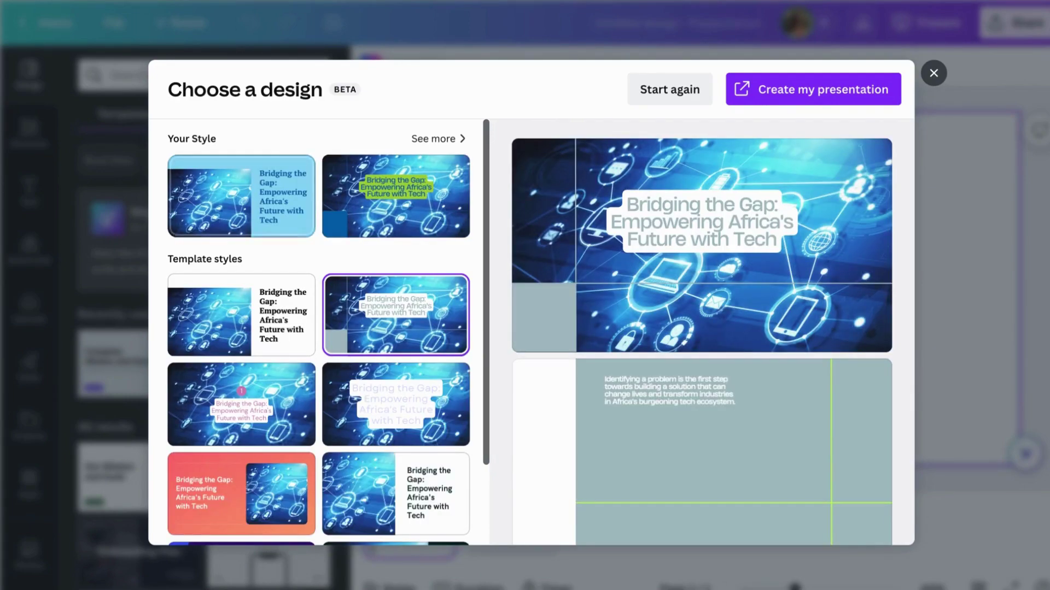
Step: Browse the template styles generated for the tech start-up plan and preview the lilac-text and dark green designs
scroll(301, 421, "down", 3)
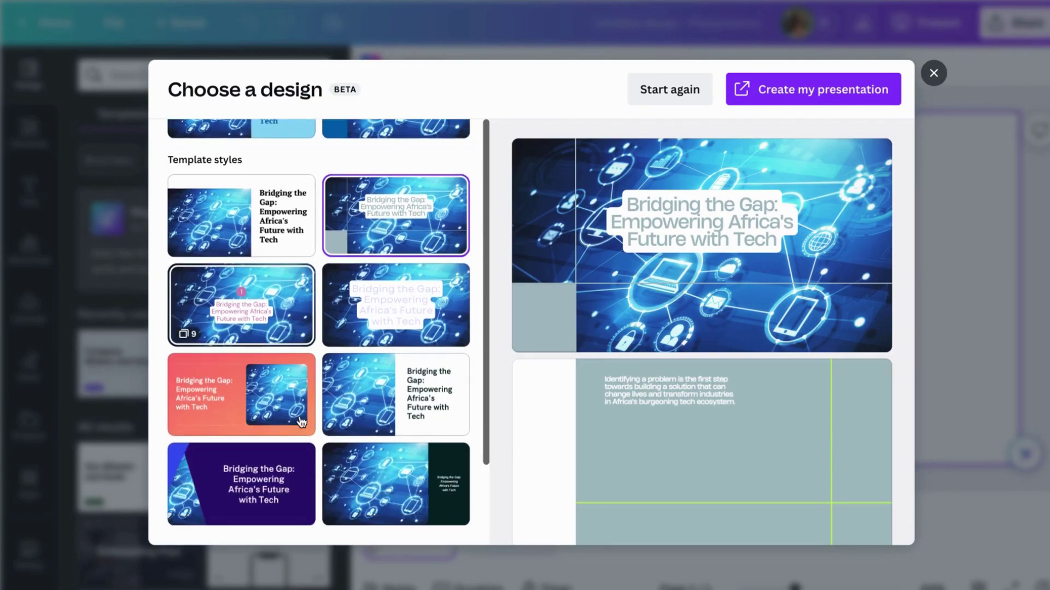
left_click(304, 402)
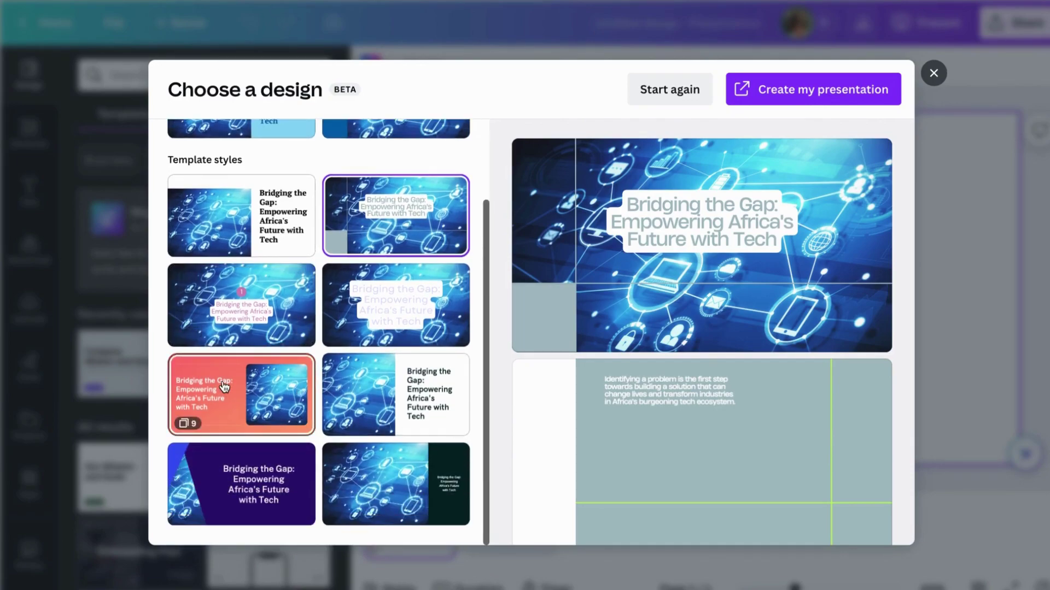
left_click(423, 320)
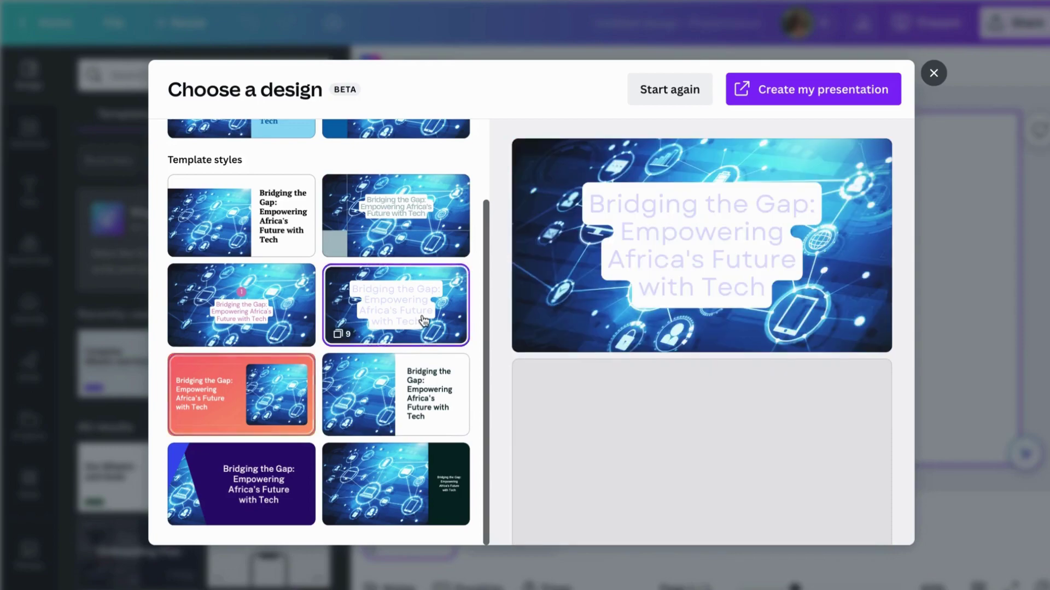
left_click(399, 509)
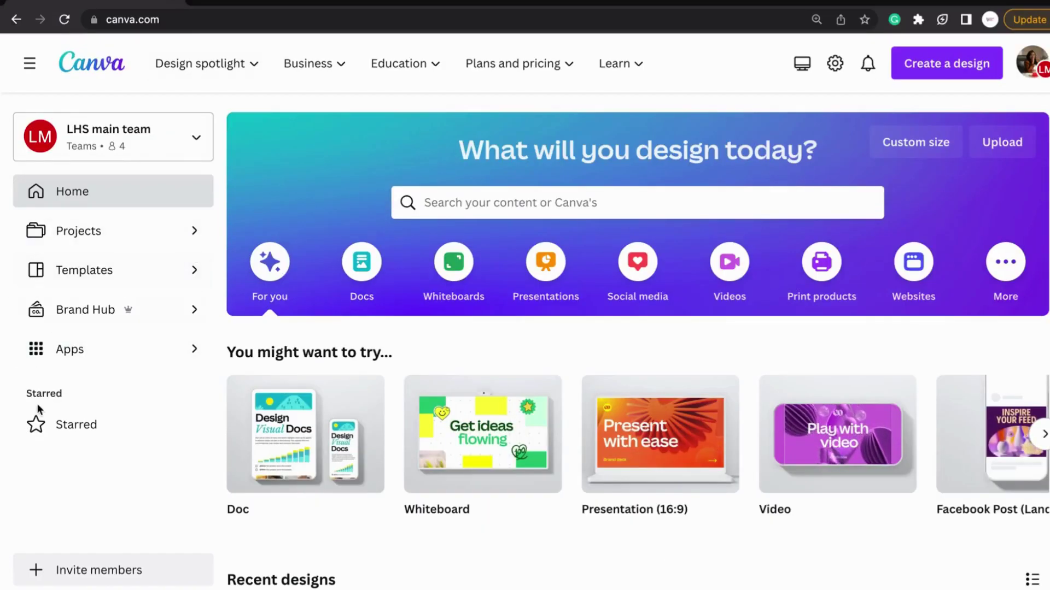
Step: Open the Text to Image app from the apps page and use it in a new Doc
left_click(58, 358)
scroll(647, 377, "down", 2)
scroll(646, 377, "down", 3)
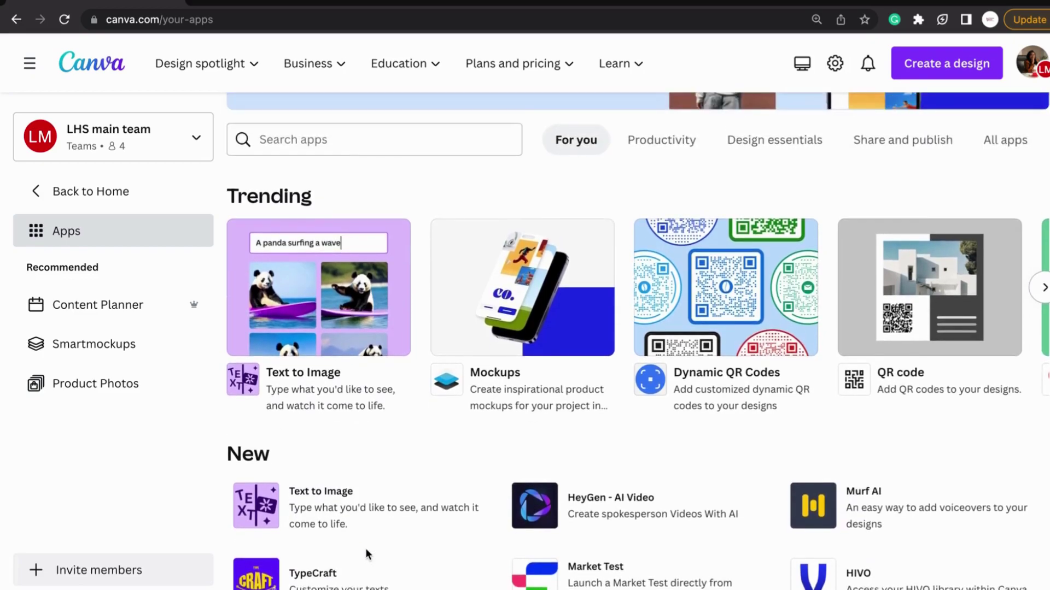
left_click(290, 298)
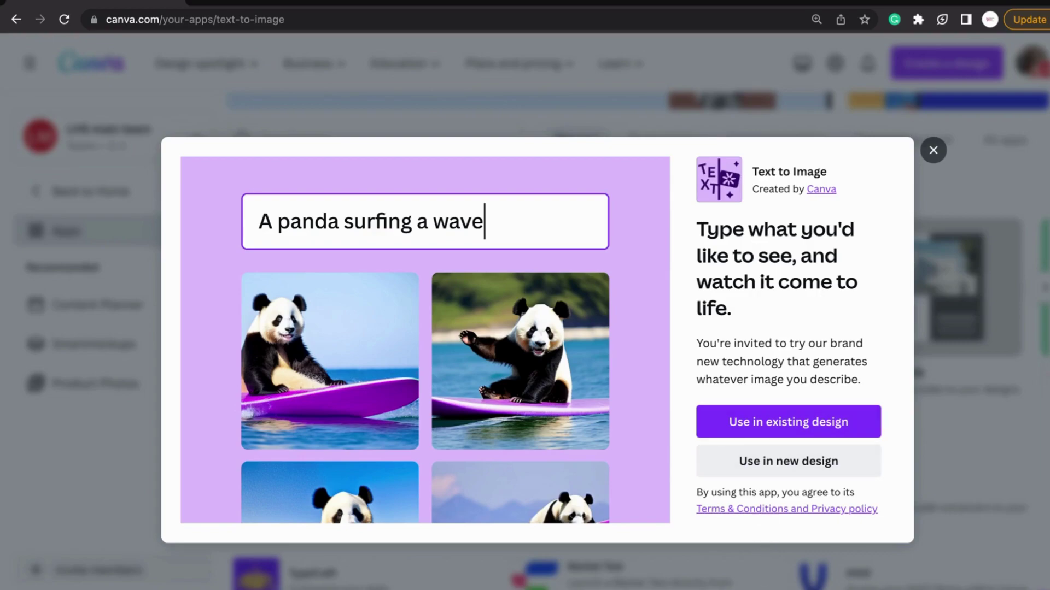
left_click(792, 470)
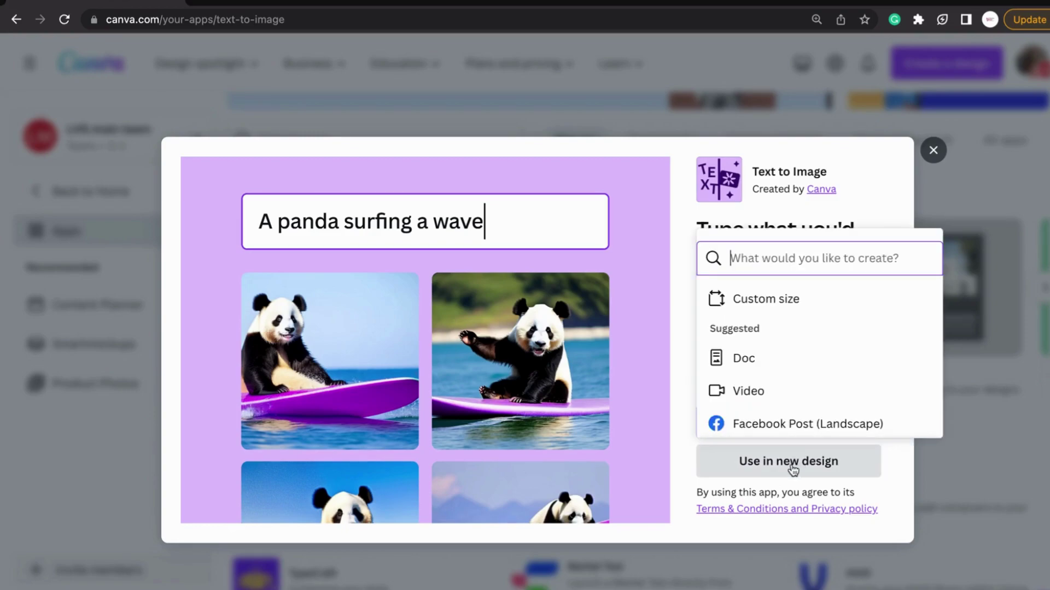
left_click(768, 358)
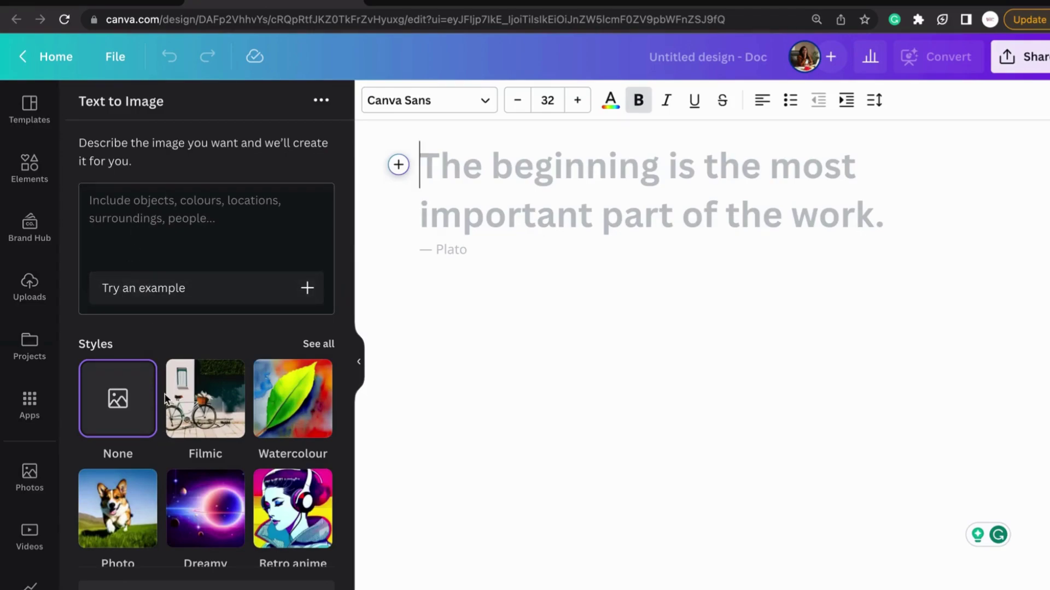
Step: Describe the image for Text to Image as "flying unicorn over the galaxy"
scroll(166, 399, "down", 3)
scroll(167, 399, "up", 3)
left_click(169, 205)
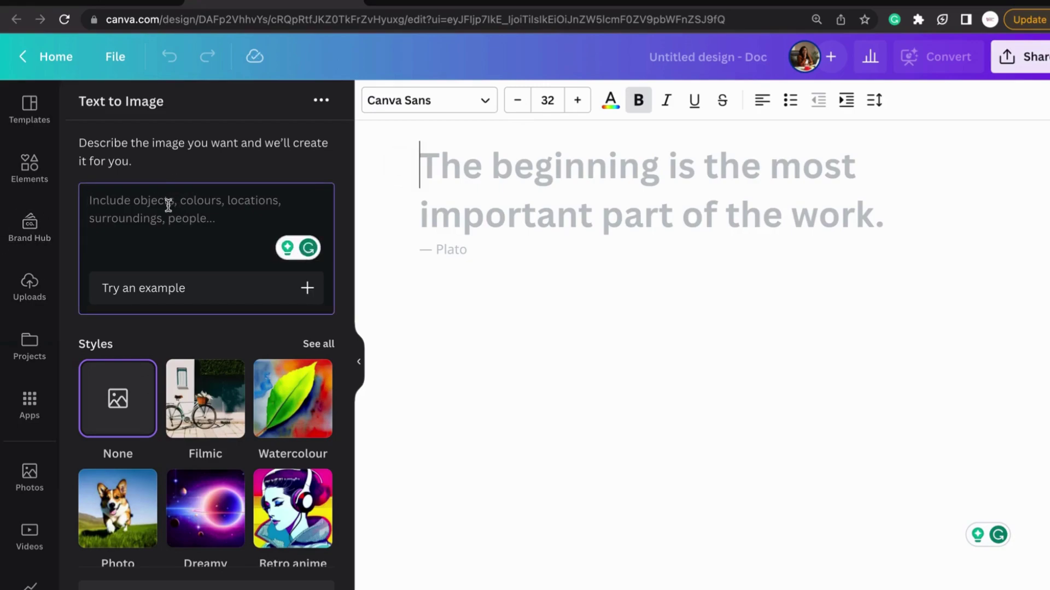
type("flying unicorn over the l")
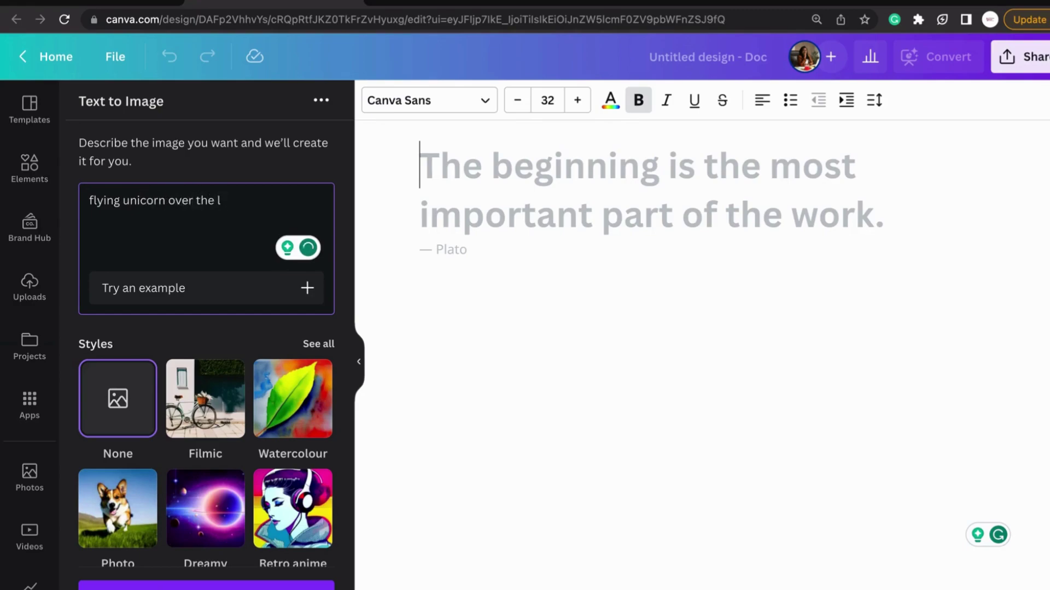
type("agalaxy")
Step: Browse the full list of photography and digital art styles and apply the Vibrant style
scroll(163, 300, "down", 3)
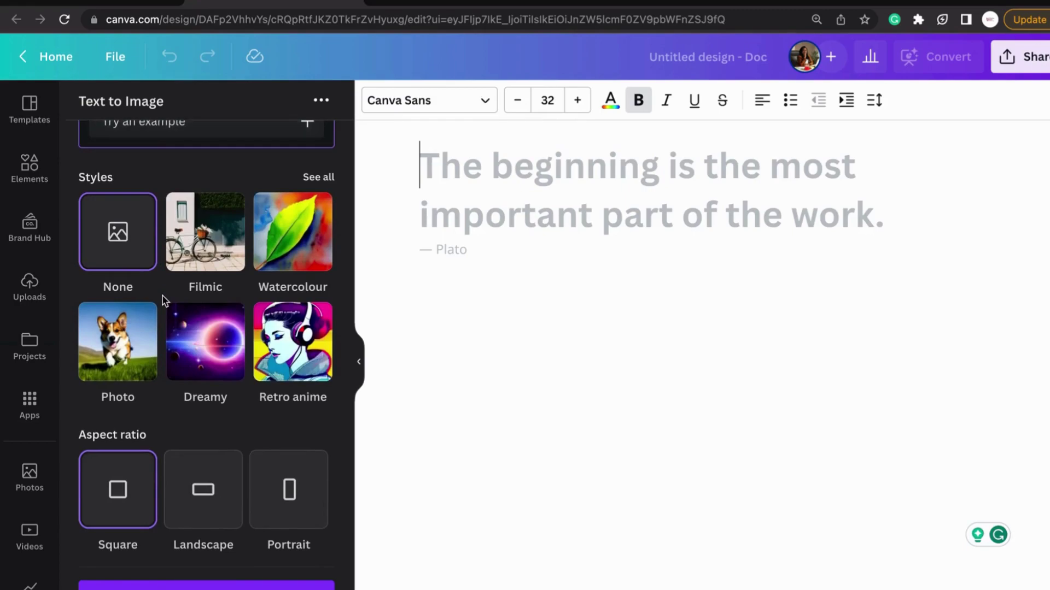
scroll(163, 300, "up", 1)
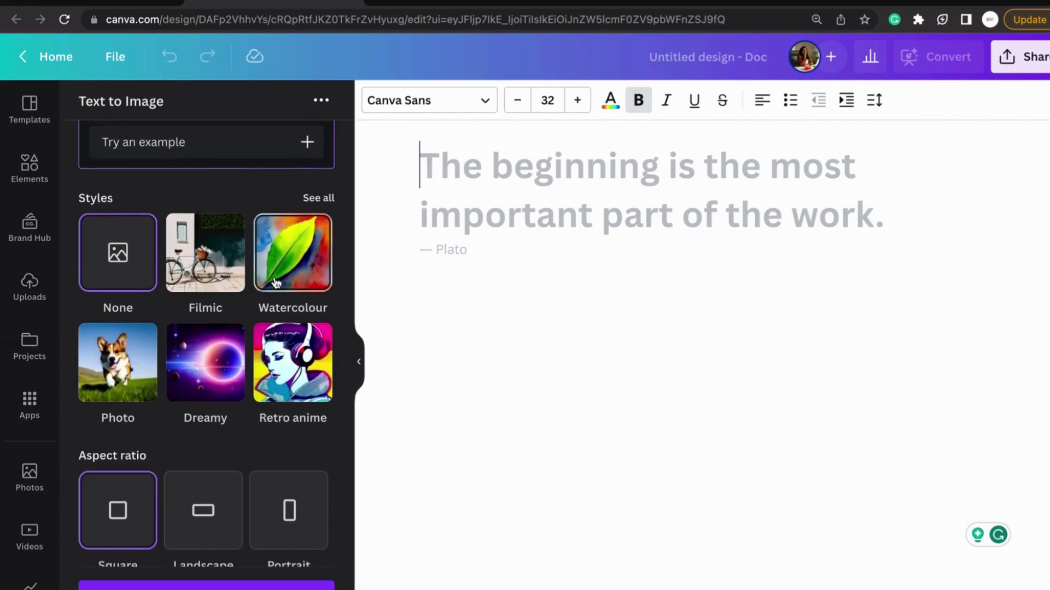
left_click(316, 198)
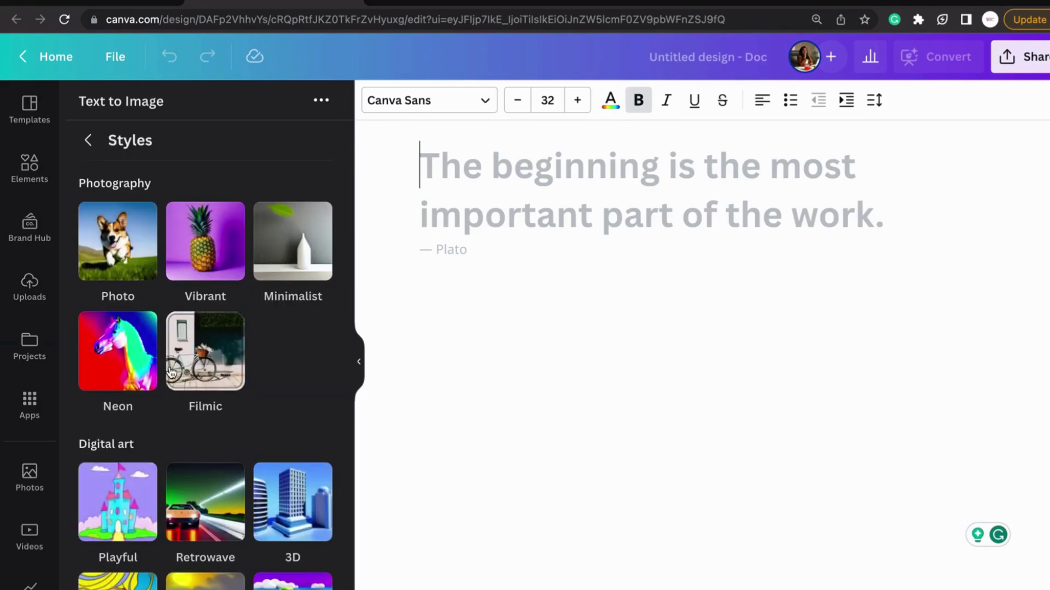
scroll(171, 372, "down", 5)
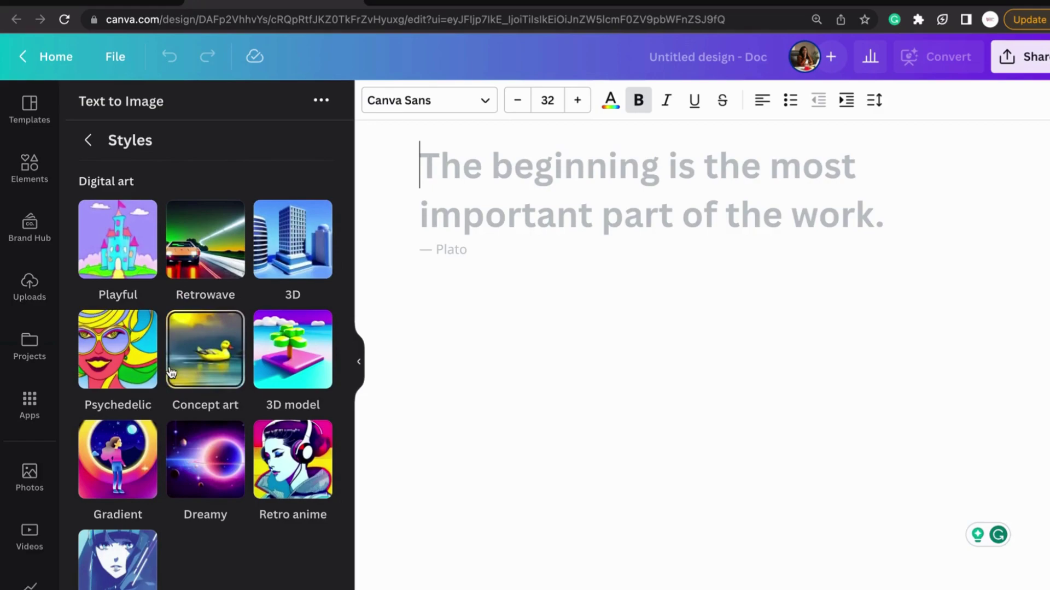
scroll(171, 372, "up", 5)
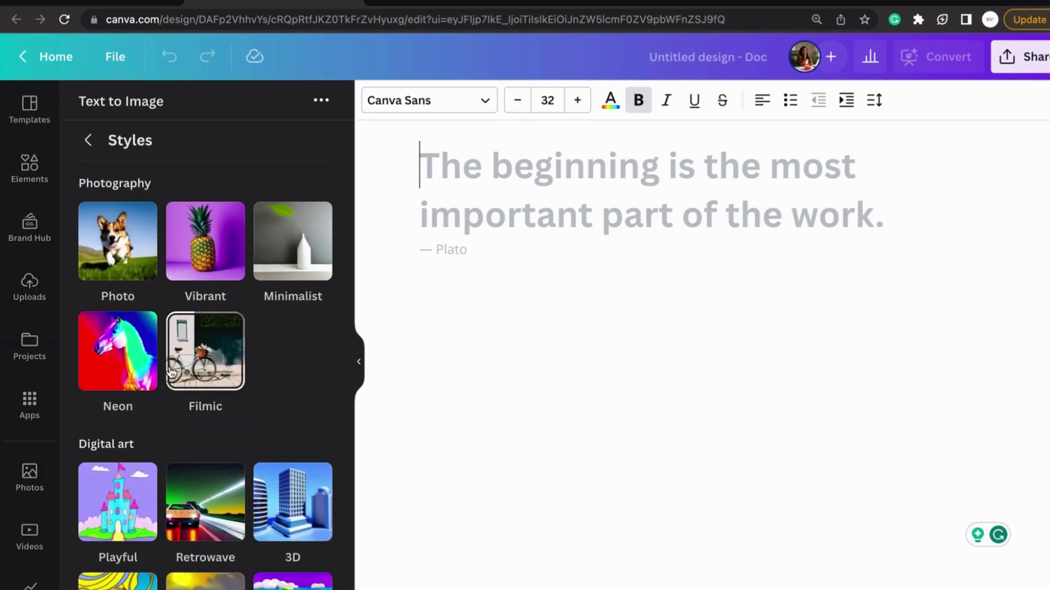
left_click(186, 257)
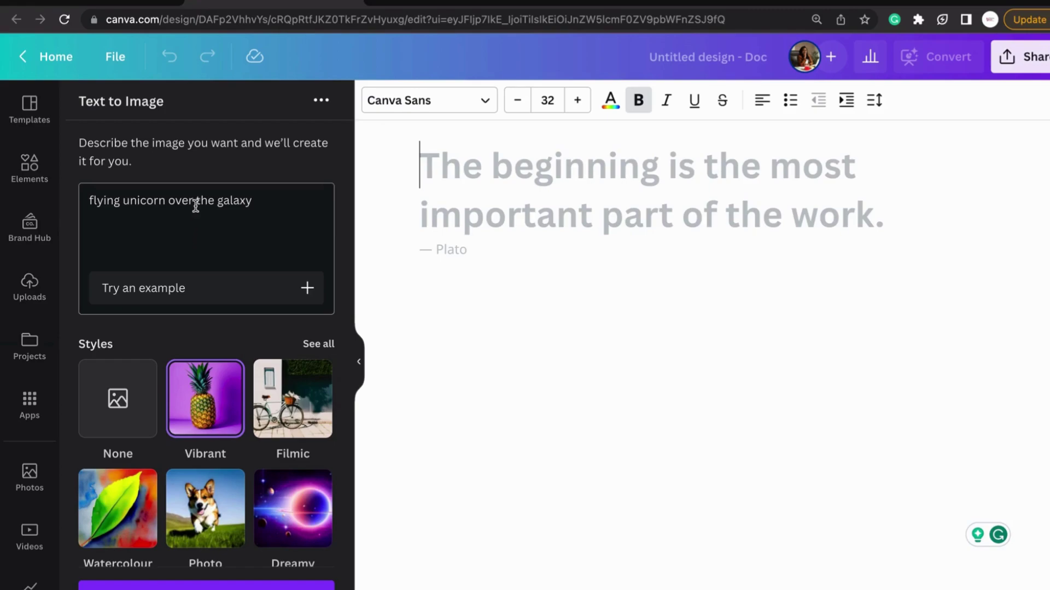
Step: Try the Landscape and Portrait aspect ratios, set it back to Square, and generate the images
scroll(203, 459, "down", 3)
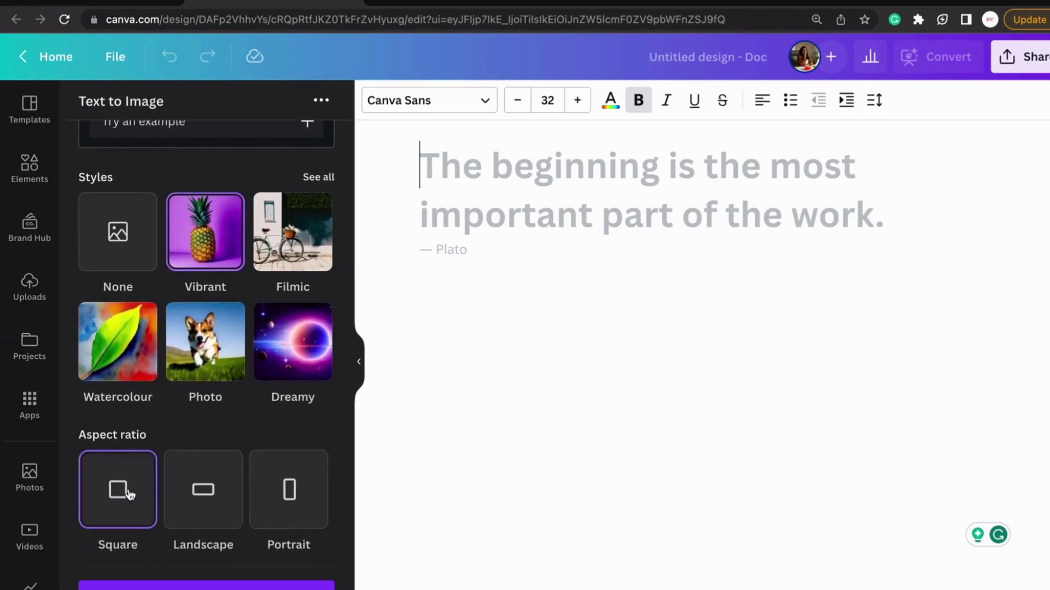
left_click(205, 496)
left_click(286, 498)
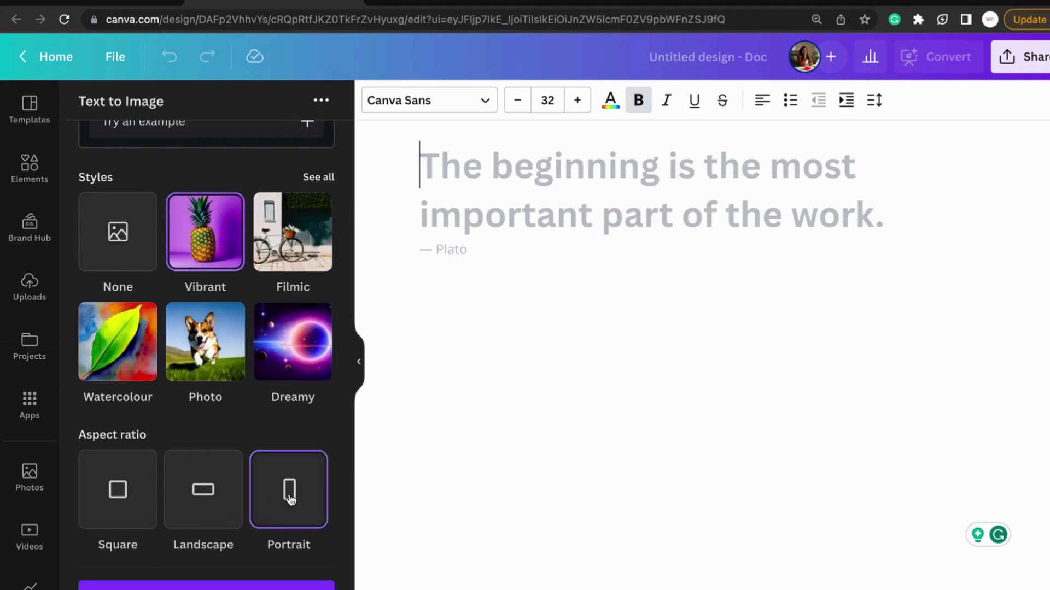
left_click(137, 480)
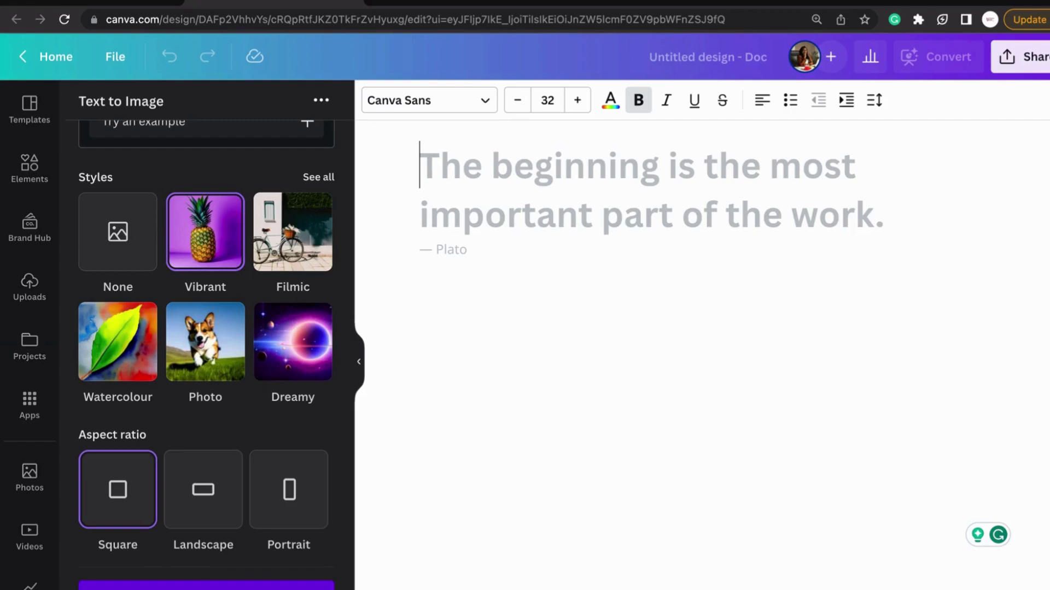
left_click(206, 586)
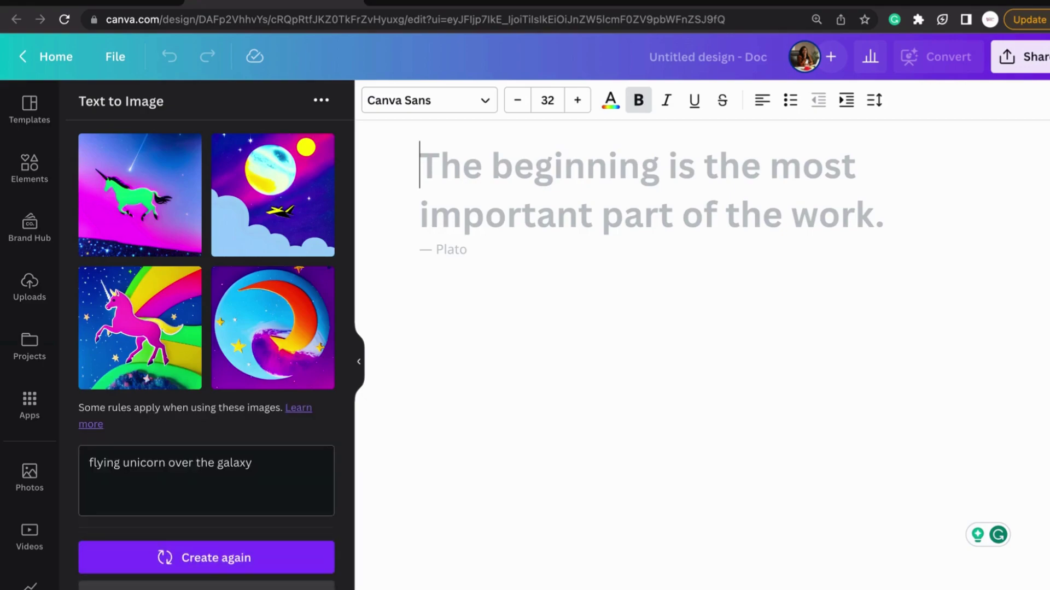
Step: Insert the generated pink unicorn image into the doc and delete it again
left_click(146, 346)
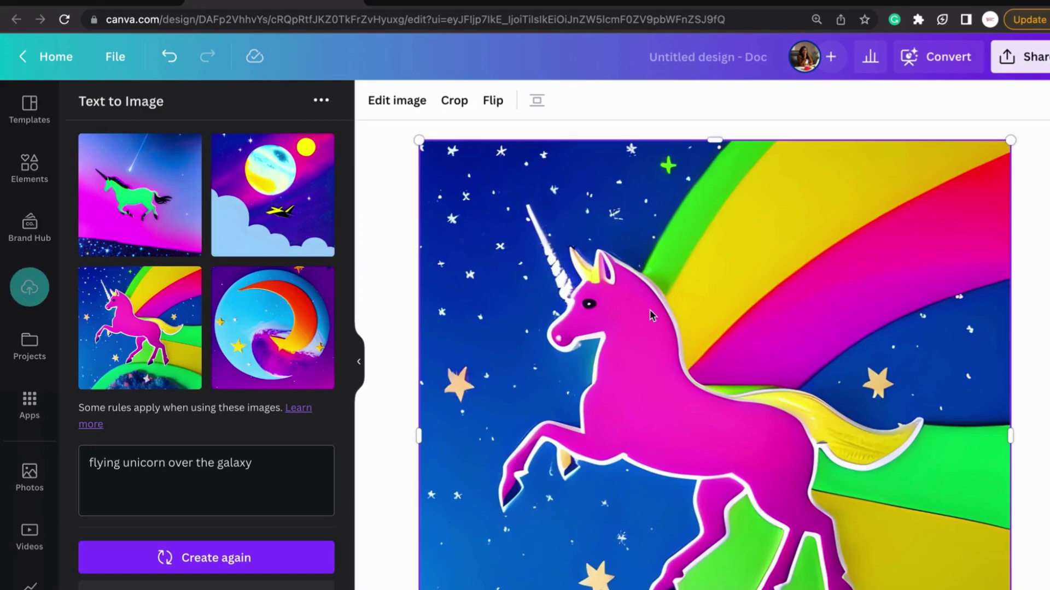
key("Delete")
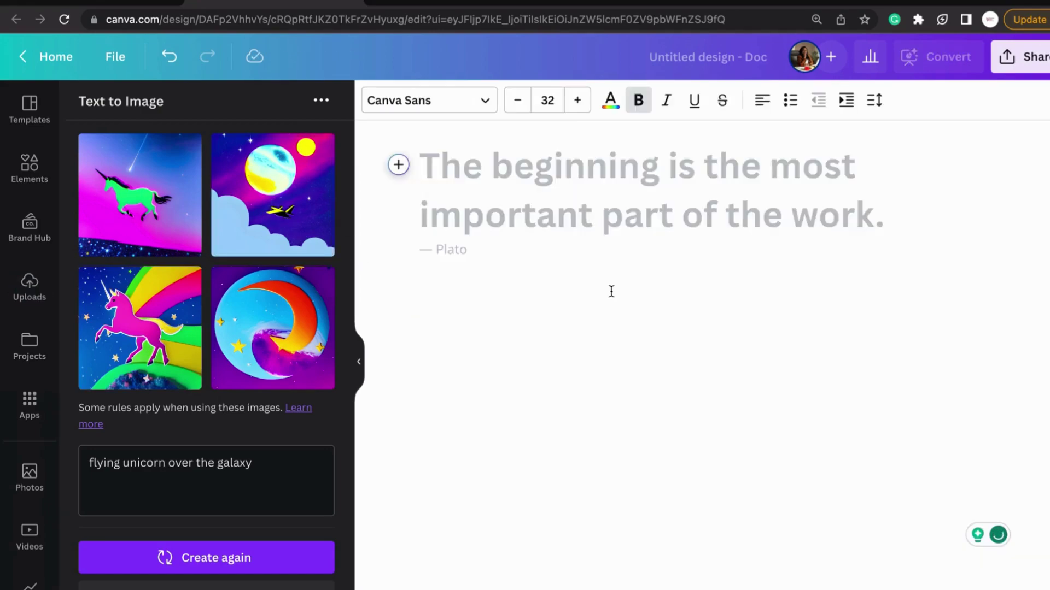
Step: Insert the generated planet image and the green unicorn image into the doc one after another, deleting each again
left_click(283, 197)
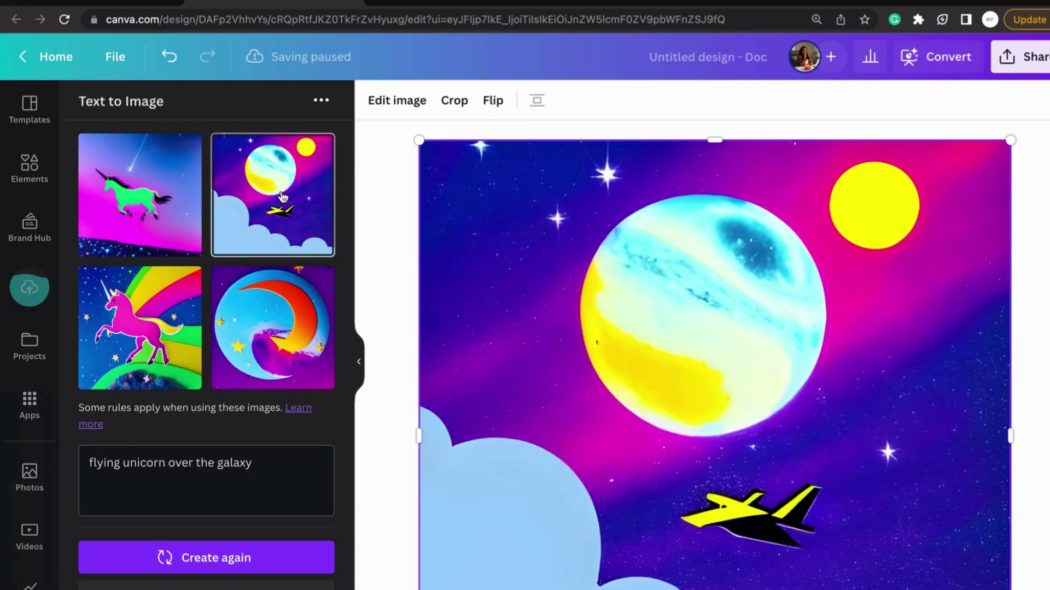
key("Delete")
left_click(141, 237)
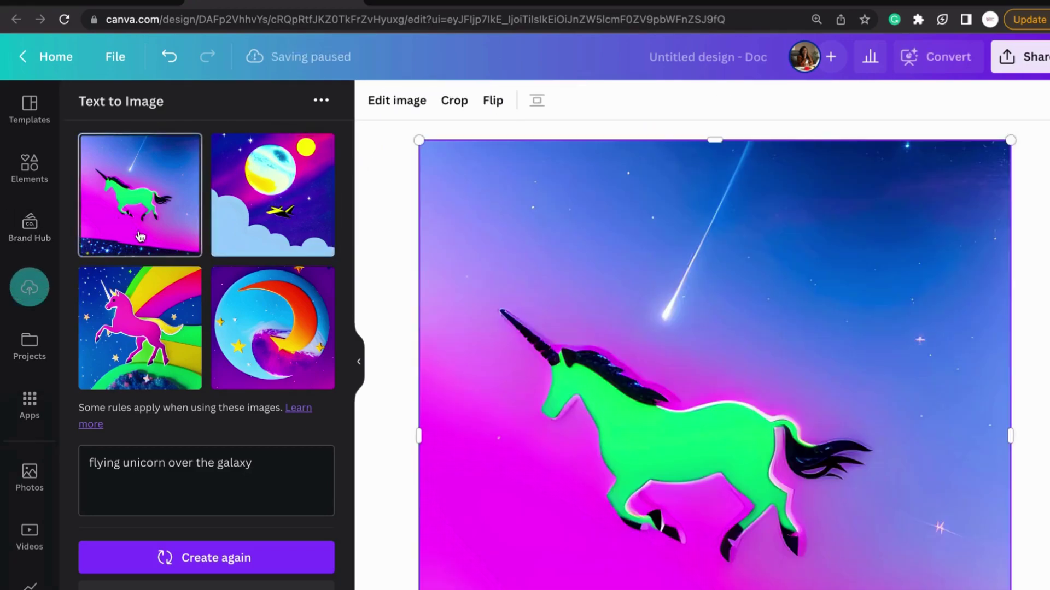
scroll(635, 381, "down", 2)
scroll(635, 381, "down", 2)
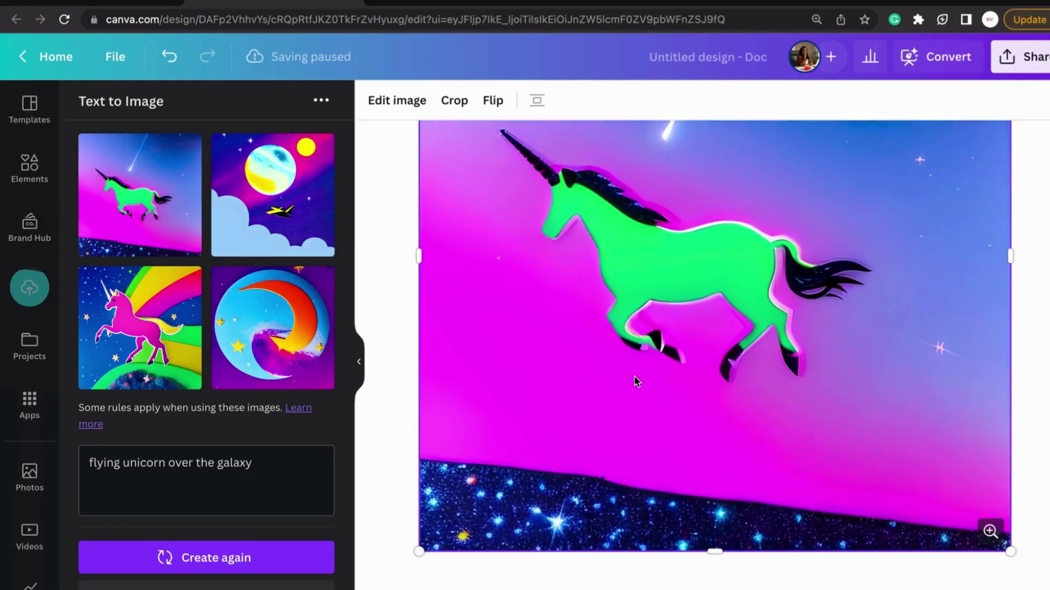
scroll(635, 381, "up", 3)
key("Delete")
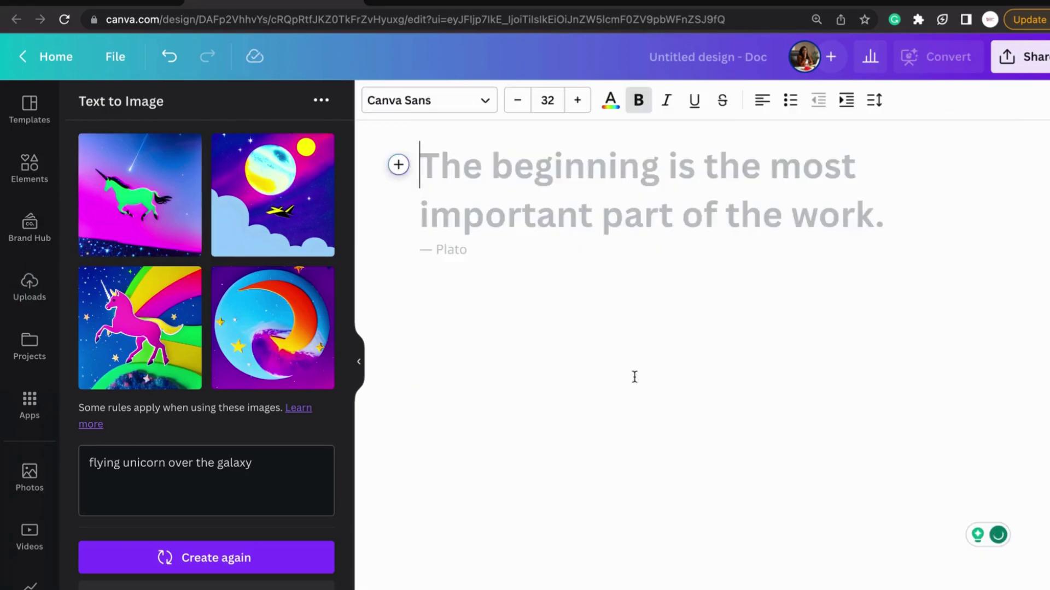
Step: Change the image style to 3D from the full style list and regenerate the flying unicorn images
scroll(118, 350, "down", 5)
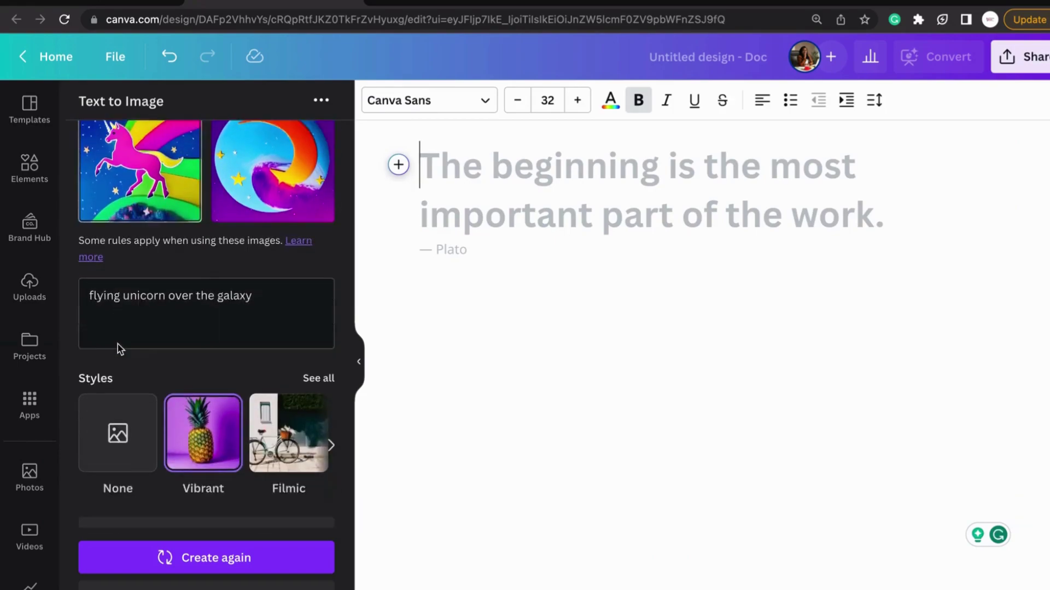
left_click(326, 297)
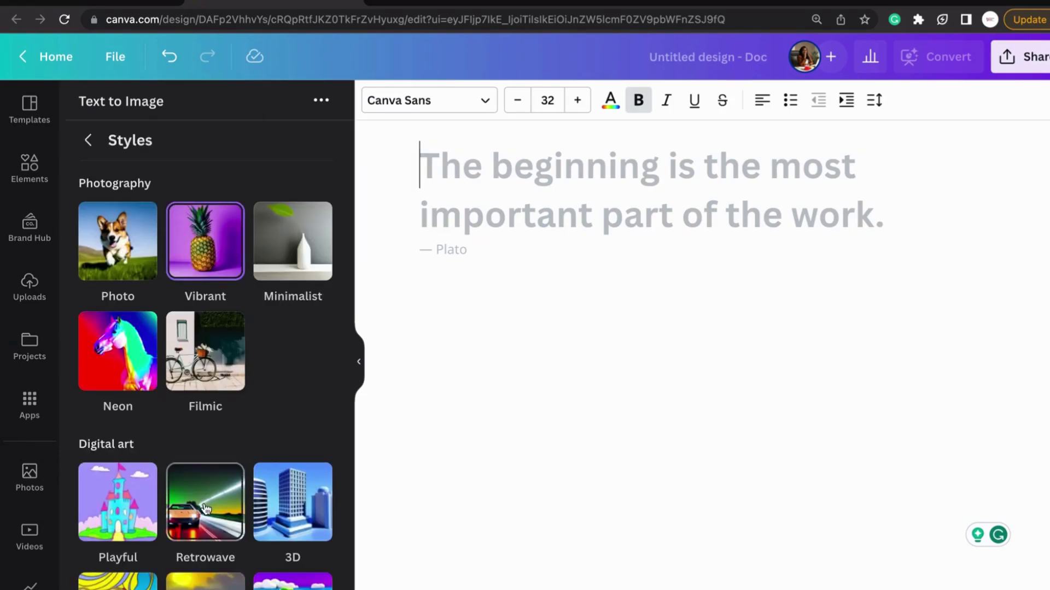
left_click(299, 500)
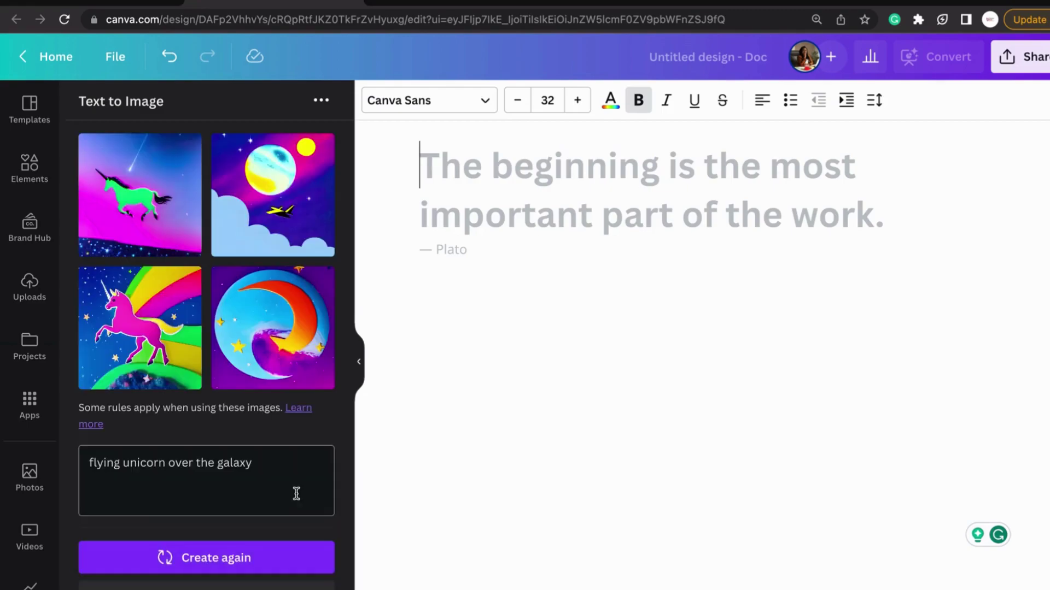
left_click(219, 569)
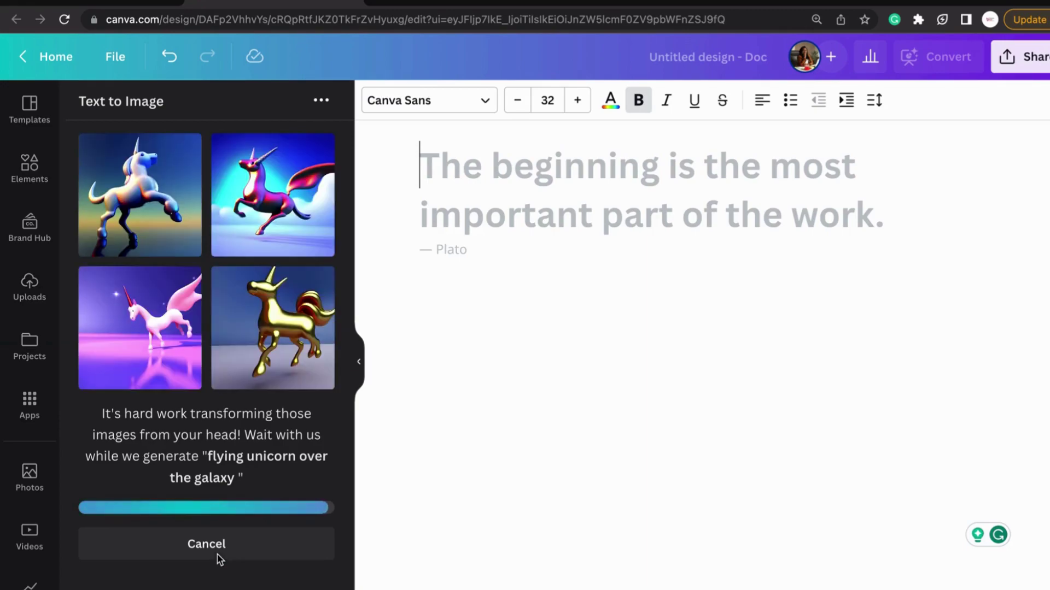
Step: Insert the 3D pink winged unicorn and the red-winged unicorn into the doc in turn, deleting each again
left_click(153, 332)
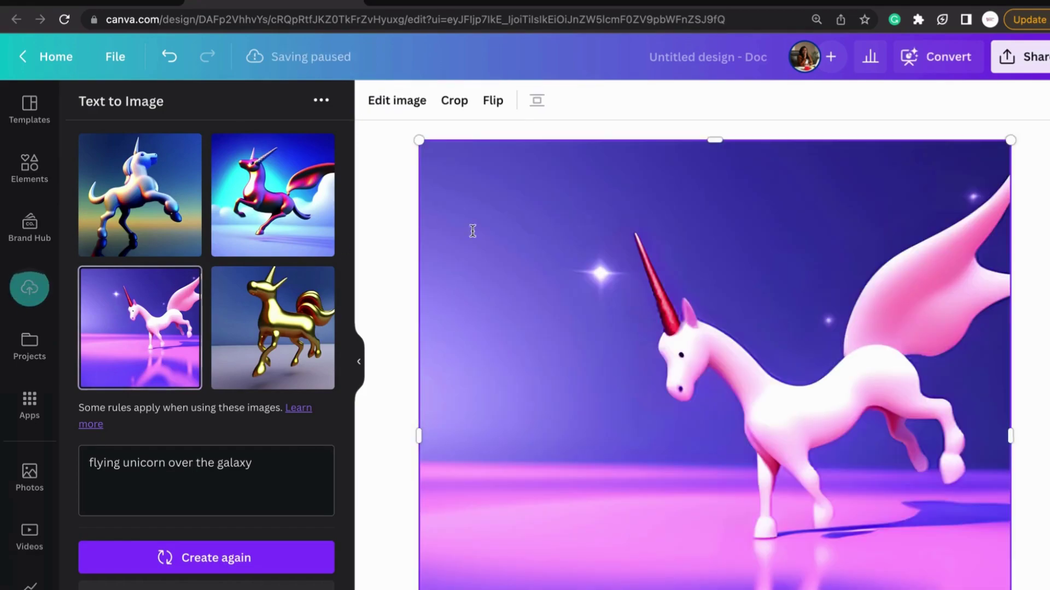
key("Delete")
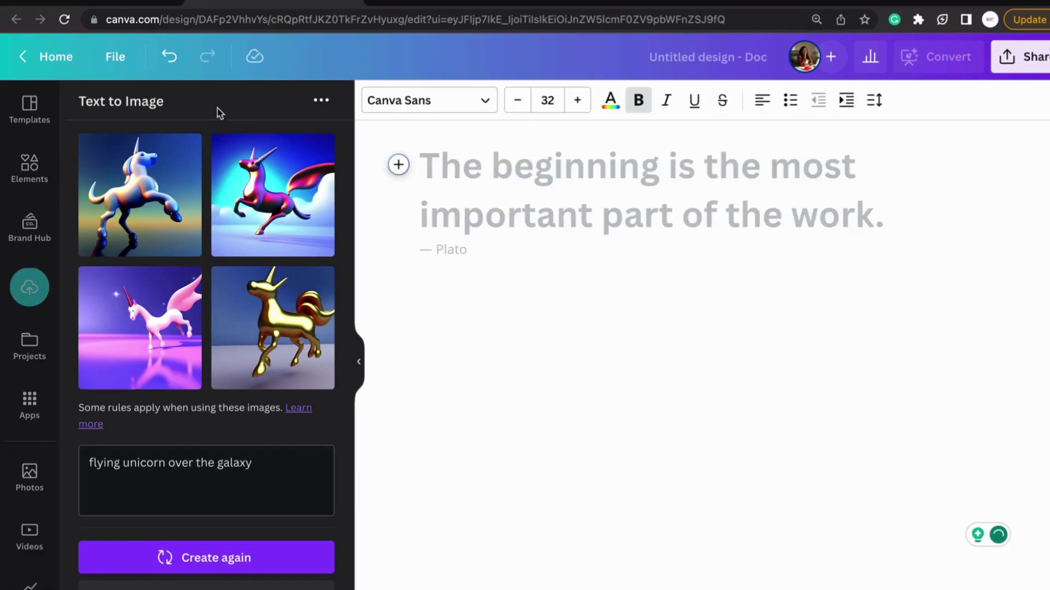
left_click(247, 206)
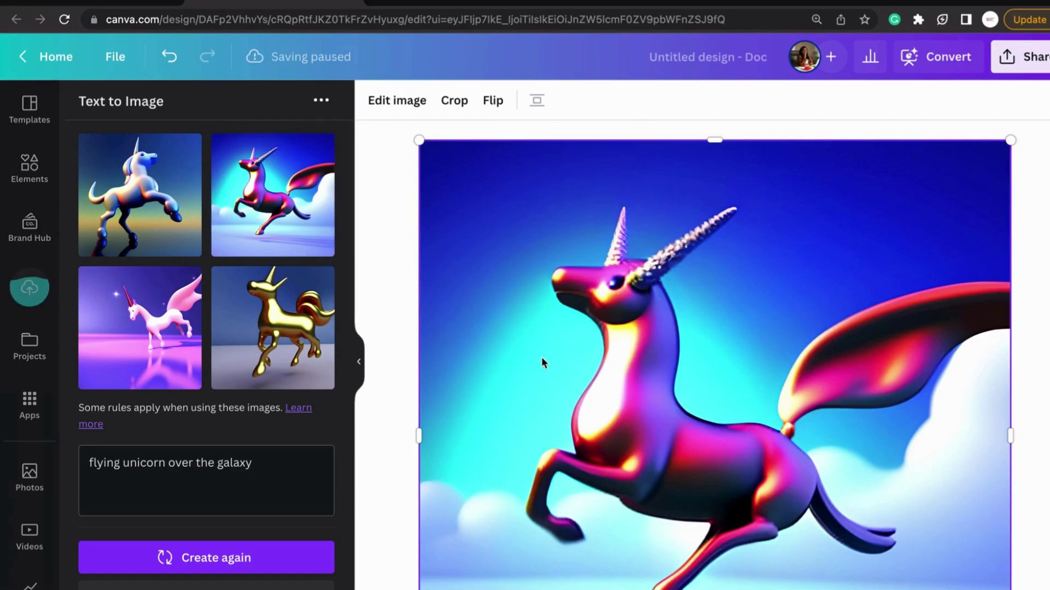
key("Delete")
Step: Replace the image description with "Pink office complex" and generate new images
left_click(151, 477)
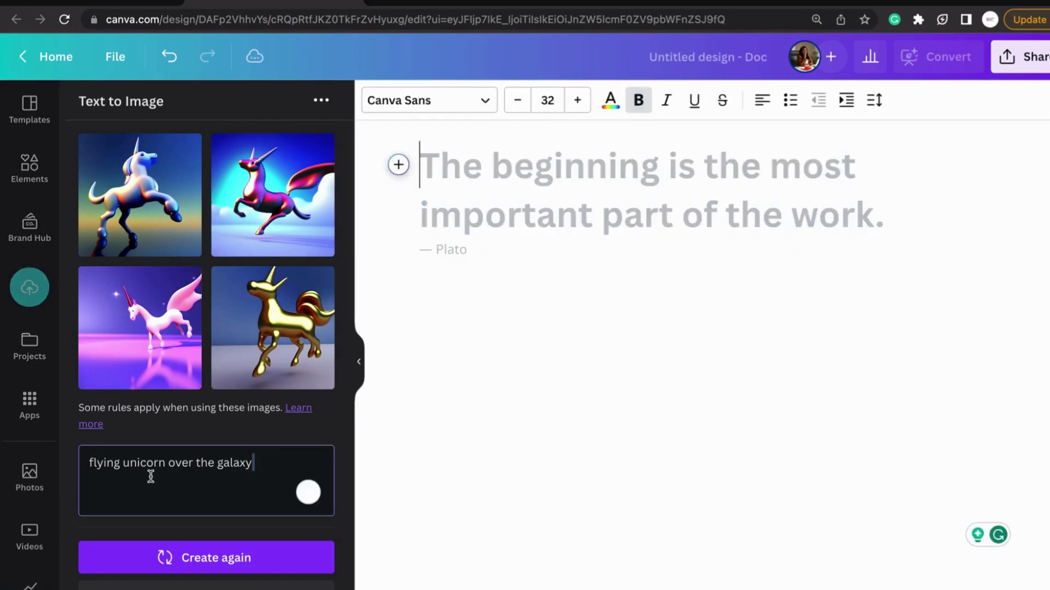
key("super+a")
key("BackSpace")
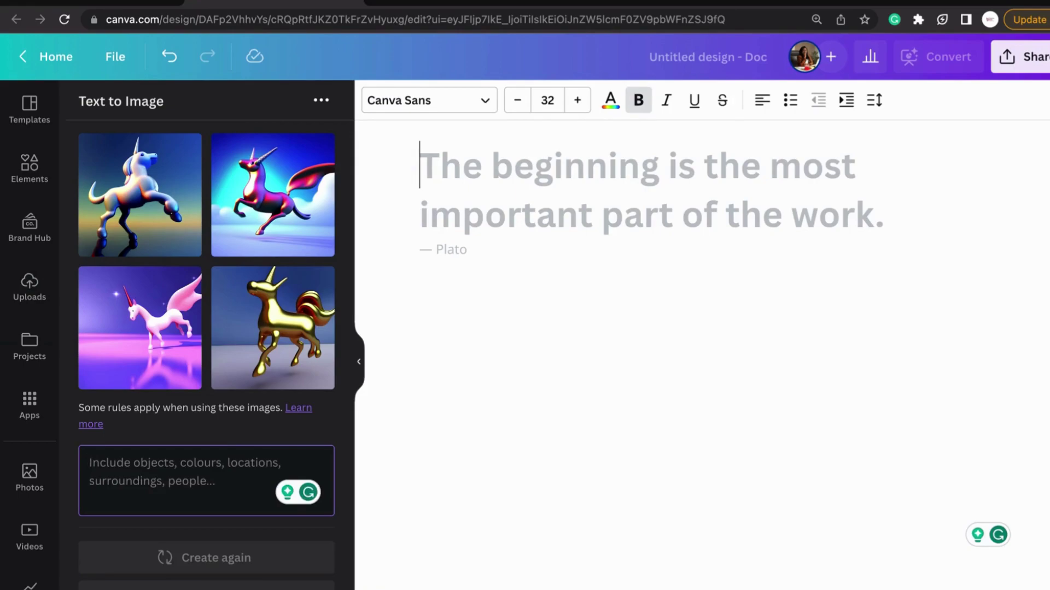
type("Pink office complex")
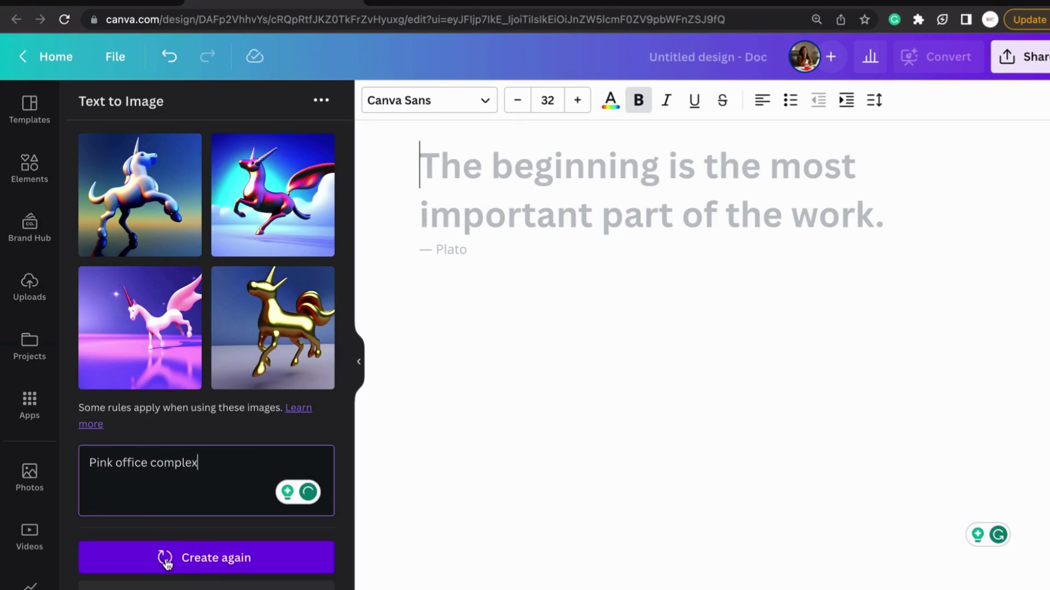
left_click(164, 557)
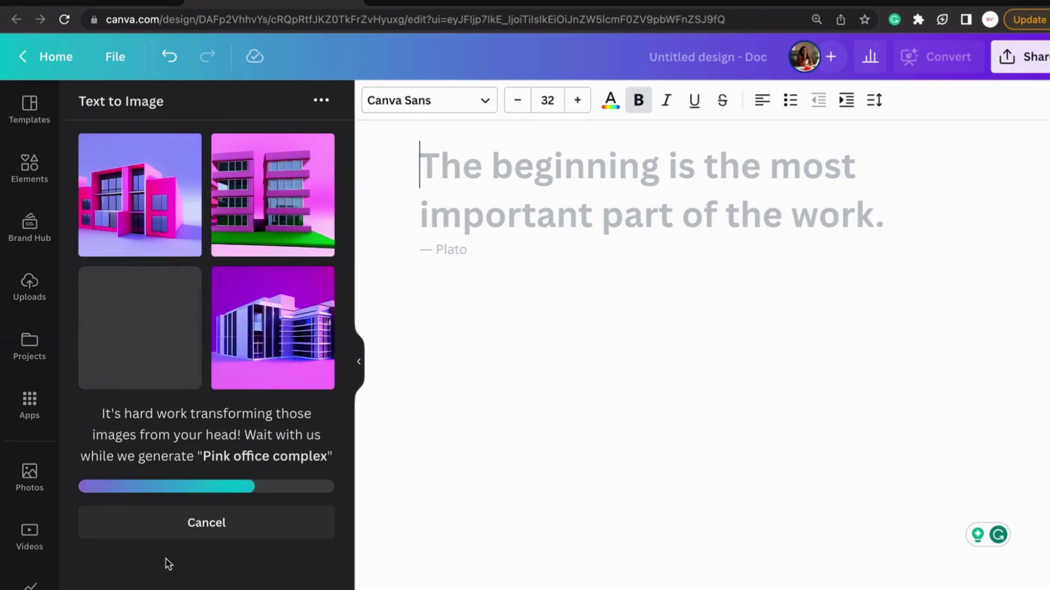
Step: Insert the purple-sky, pink-block and twin-building office images into the doc in turn, deleting each again
left_click(283, 327)
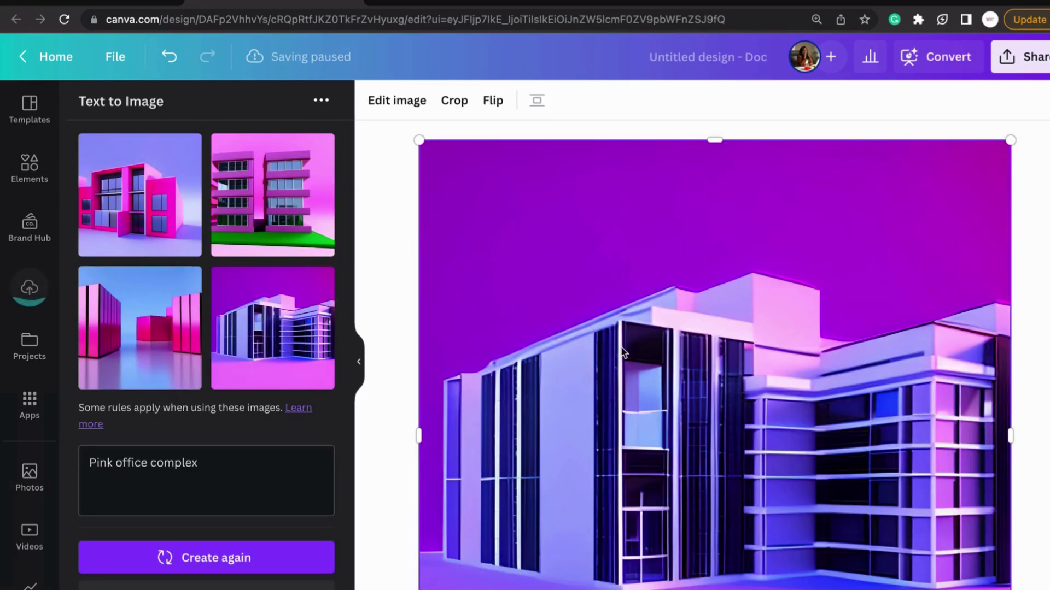
key("Delete")
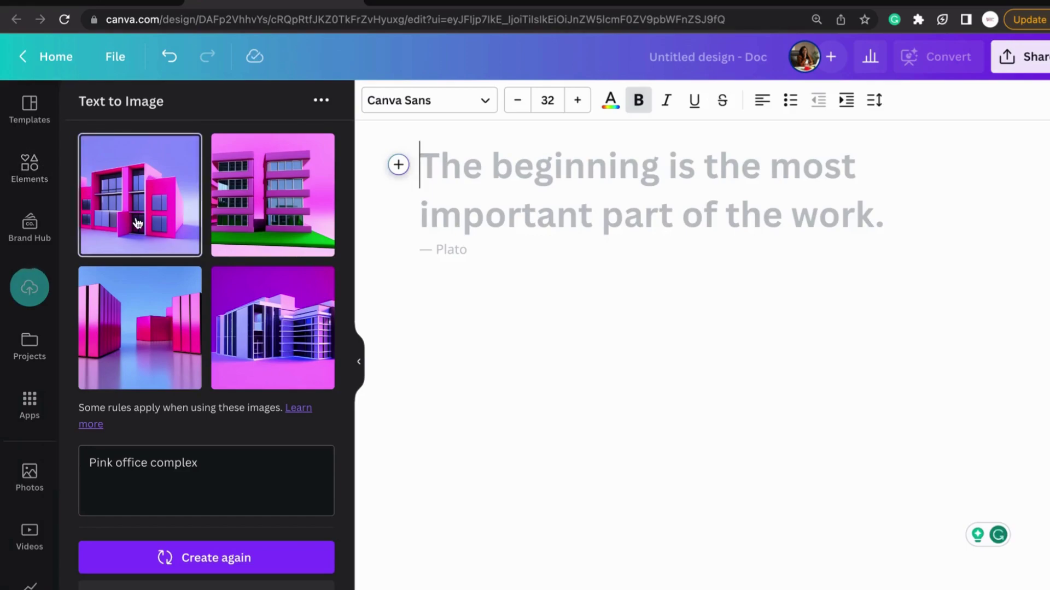
left_click(137, 223)
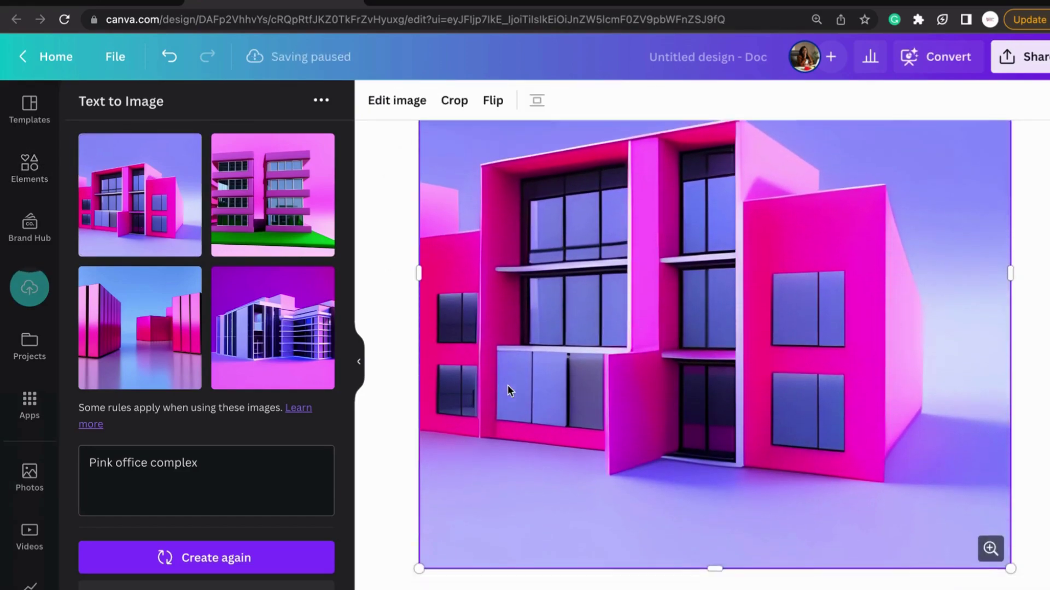
key("Delete")
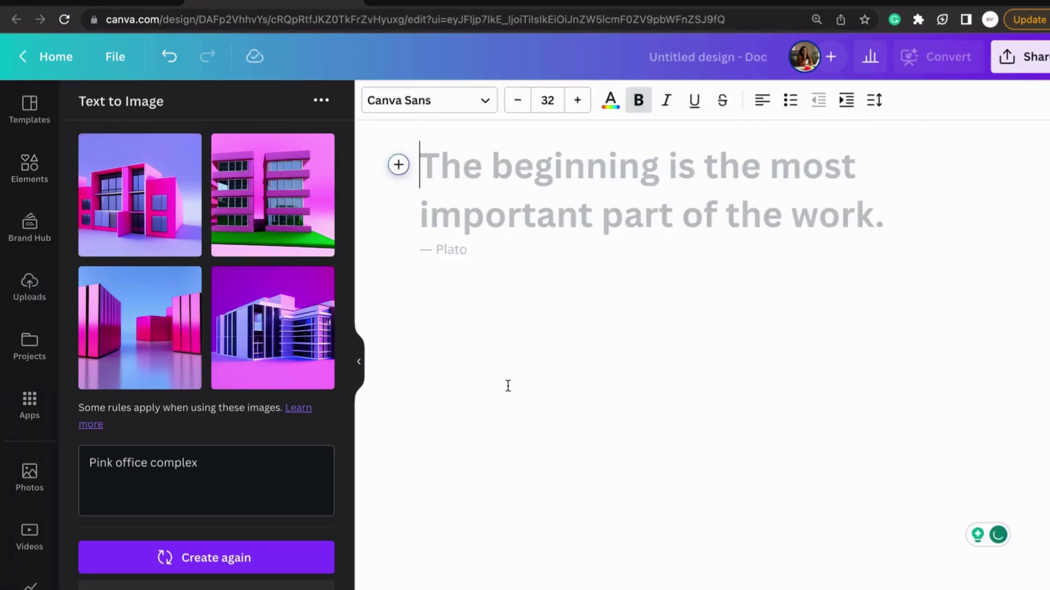
left_click(266, 221)
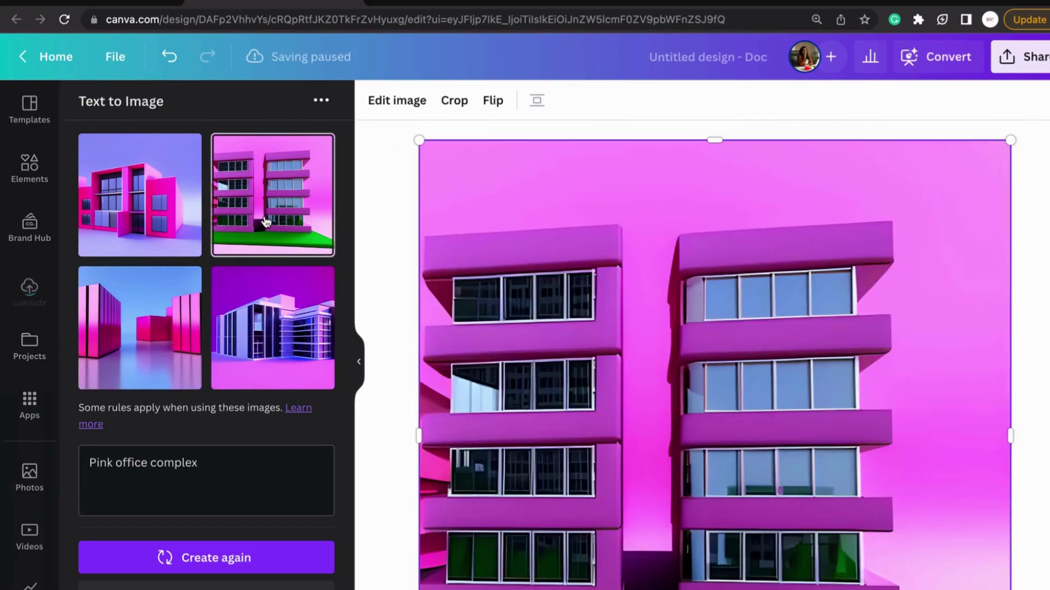
scroll(783, 381, "down", 3)
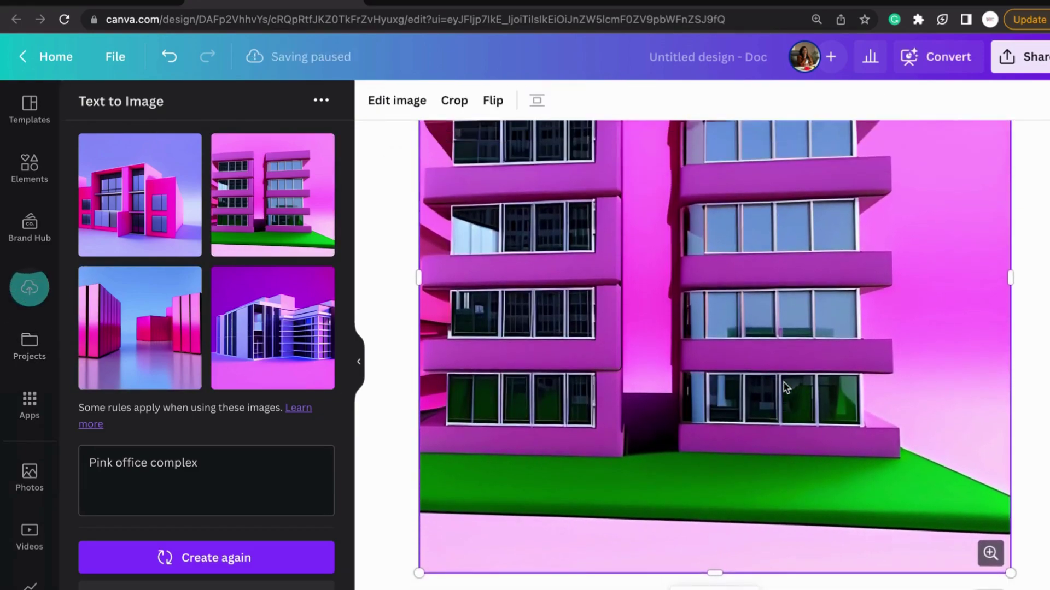
key("Delete")
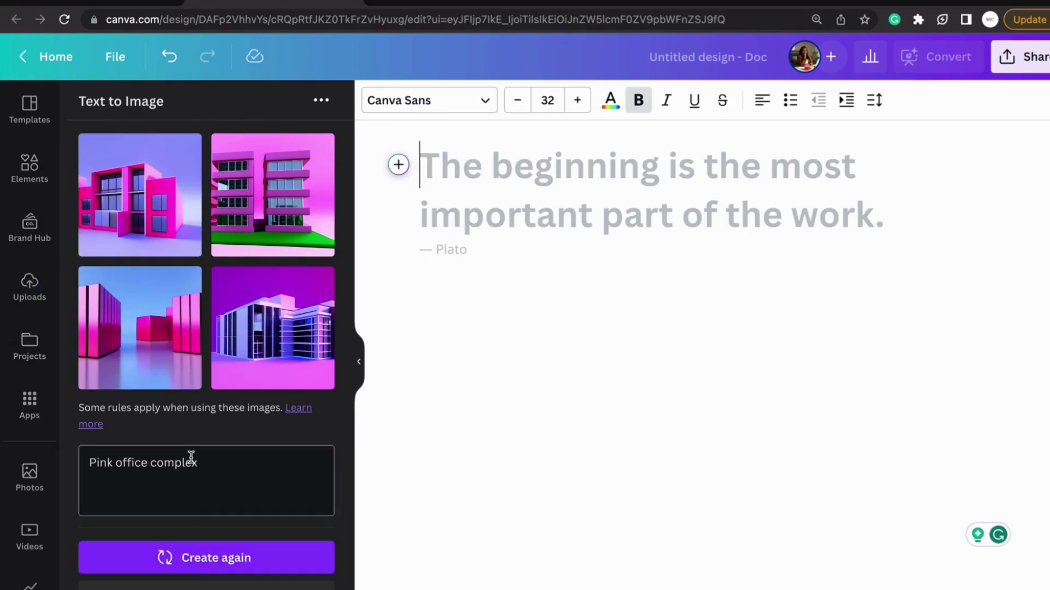
Step: Start Text to Image over with the Watercolour style and the Portrait aspect ratio
left_click(206, 585)
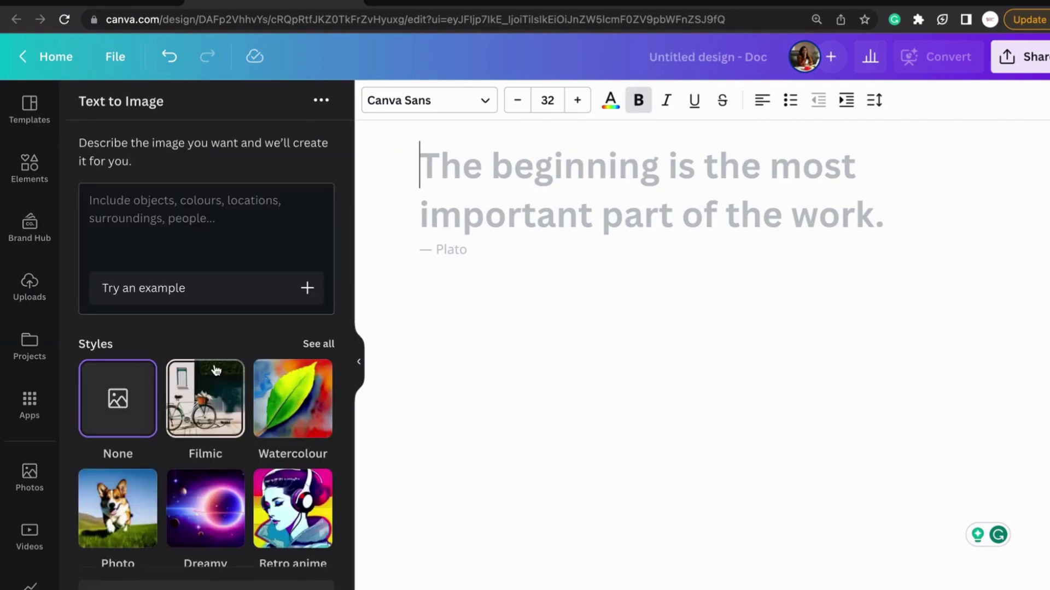
scroll(215, 370, "down", 3)
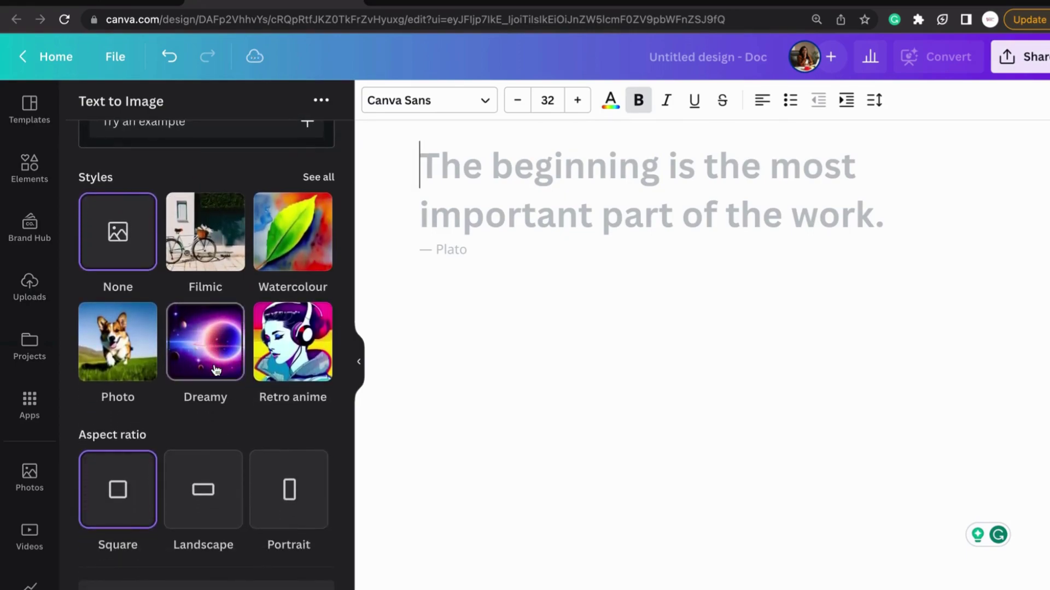
scroll(216, 370, "up", 1)
left_click(304, 275)
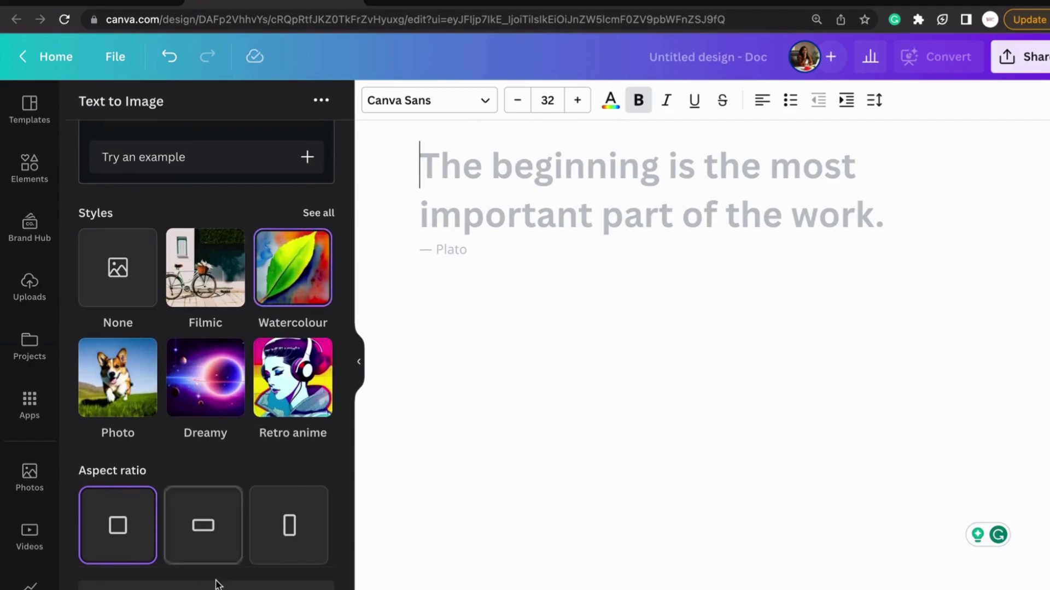
left_click(291, 525)
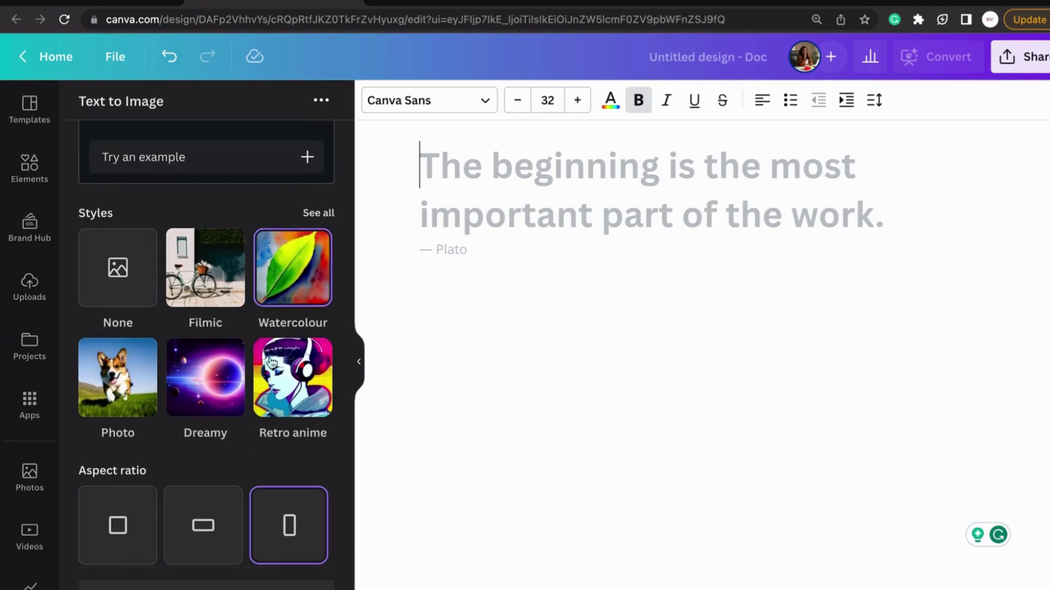
Step: Describe the image as "pink office complex" and generate the watercolour portrait images
scroll(263, 339, "up", 3)
left_click(169, 206)
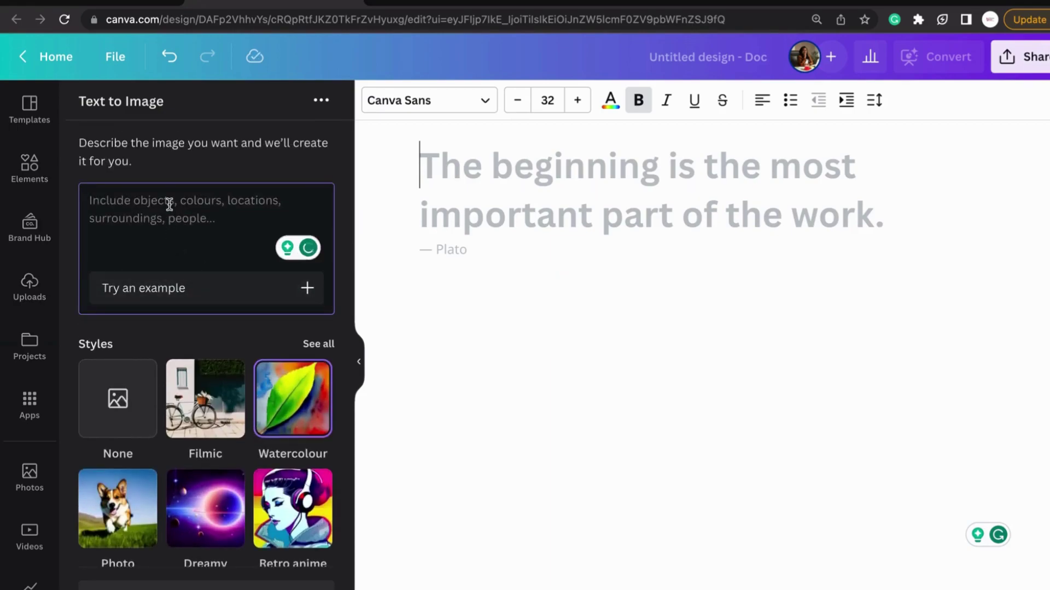
type("pink of")
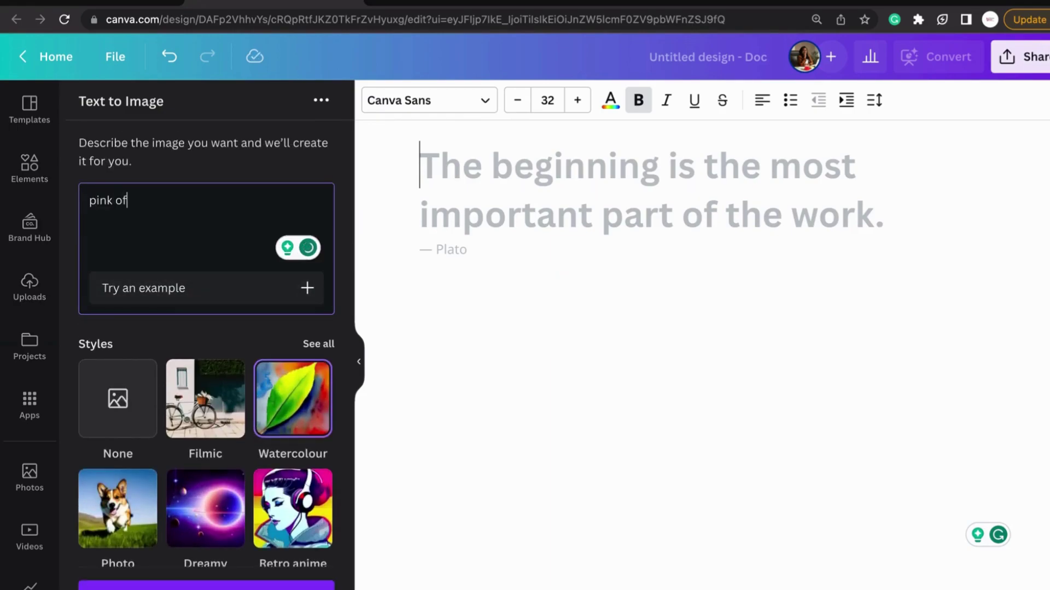
type("fice comple")
scroll(229, 407, "down", 3)
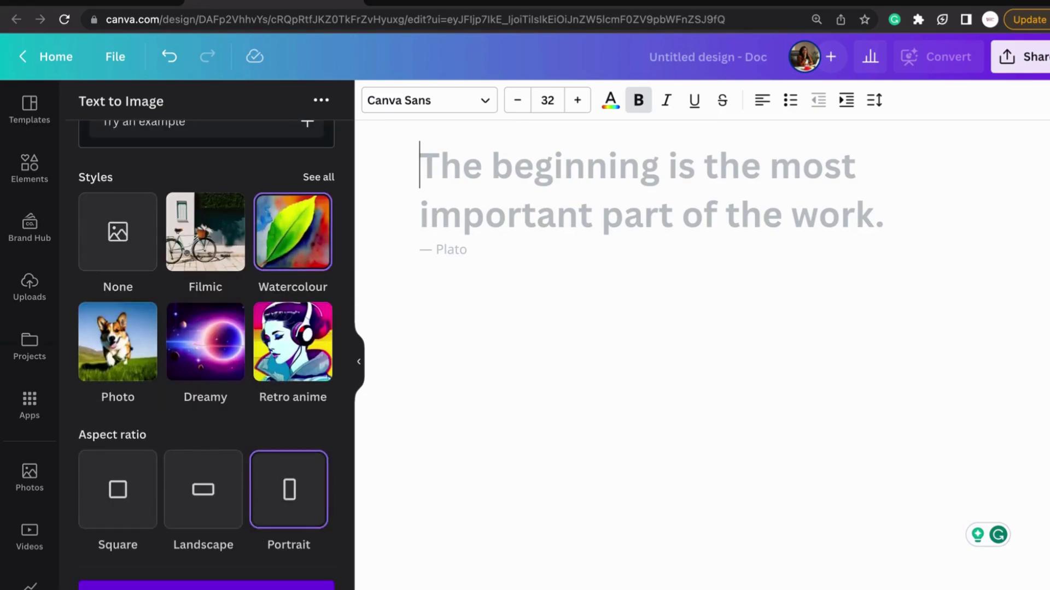
left_click(261, 585)
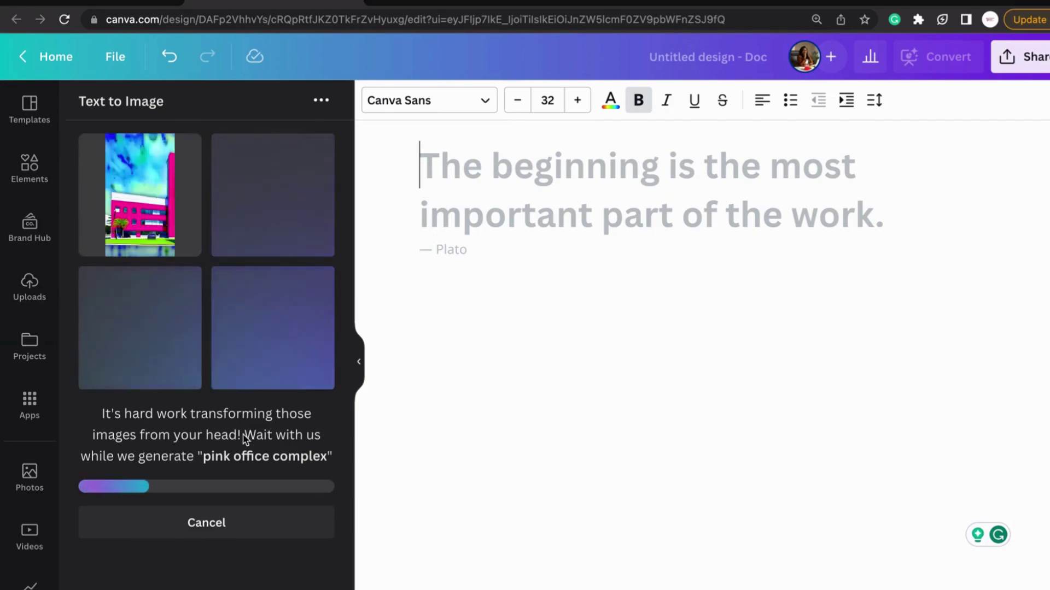
Step: Try the first and fourth watercolour office images in the doc, deleting each, and insert the third one with the lamp post
left_click(130, 221)
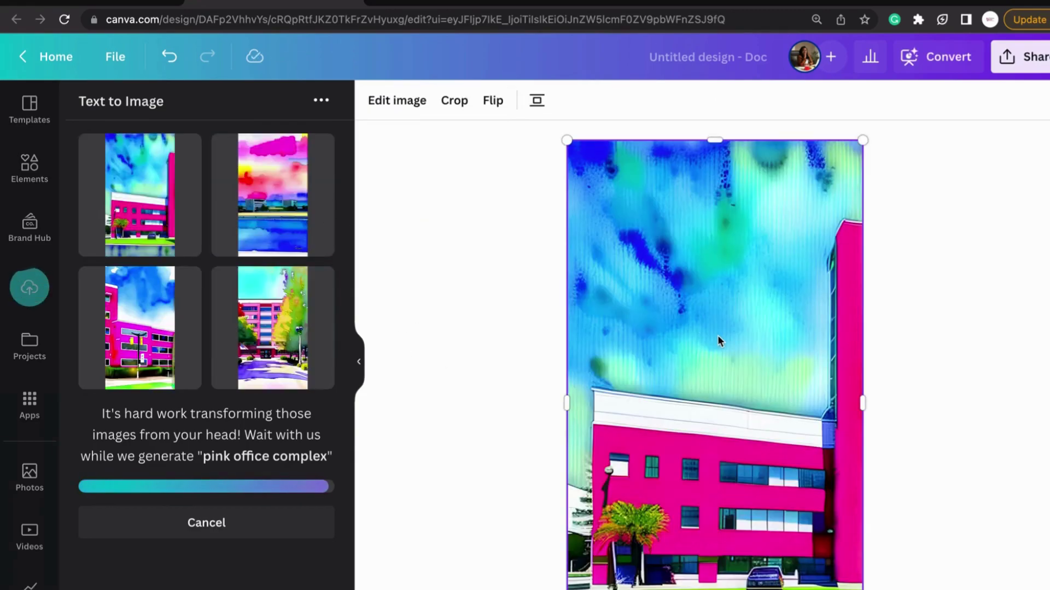
key("Delete")
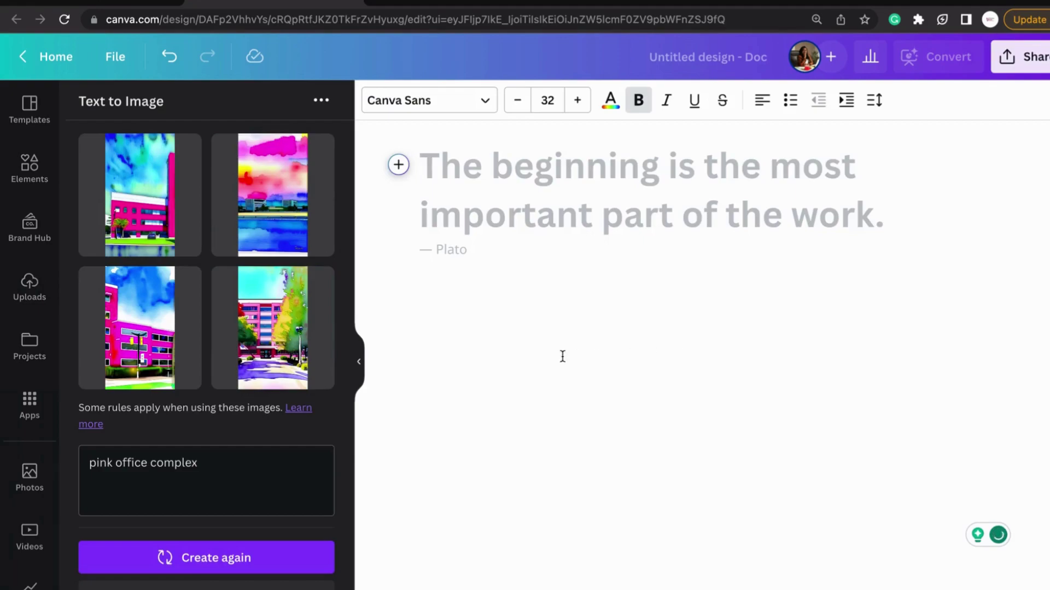
left_click(275, 354)
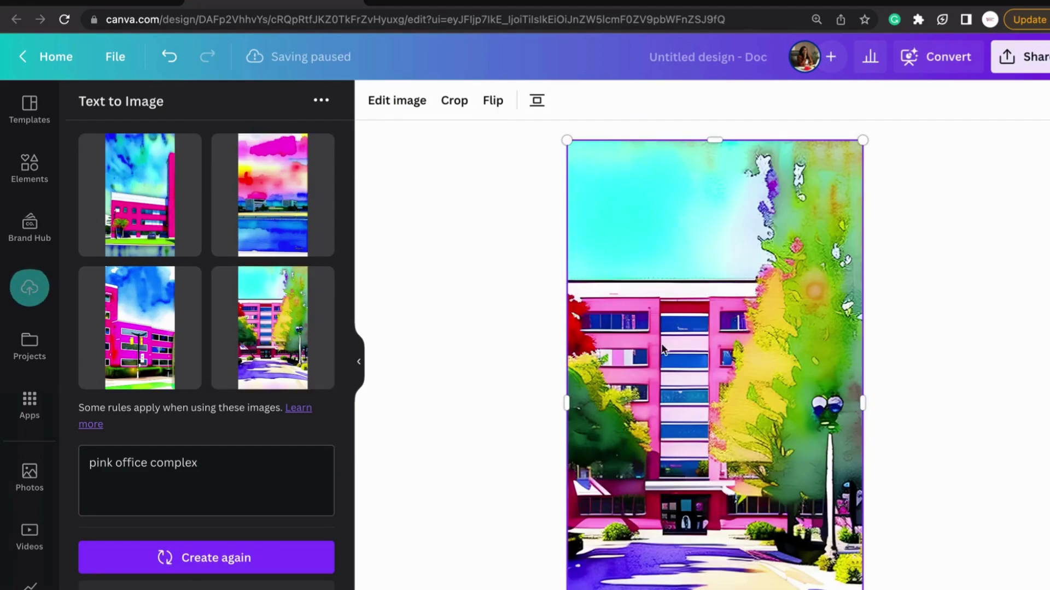
key("Delete")
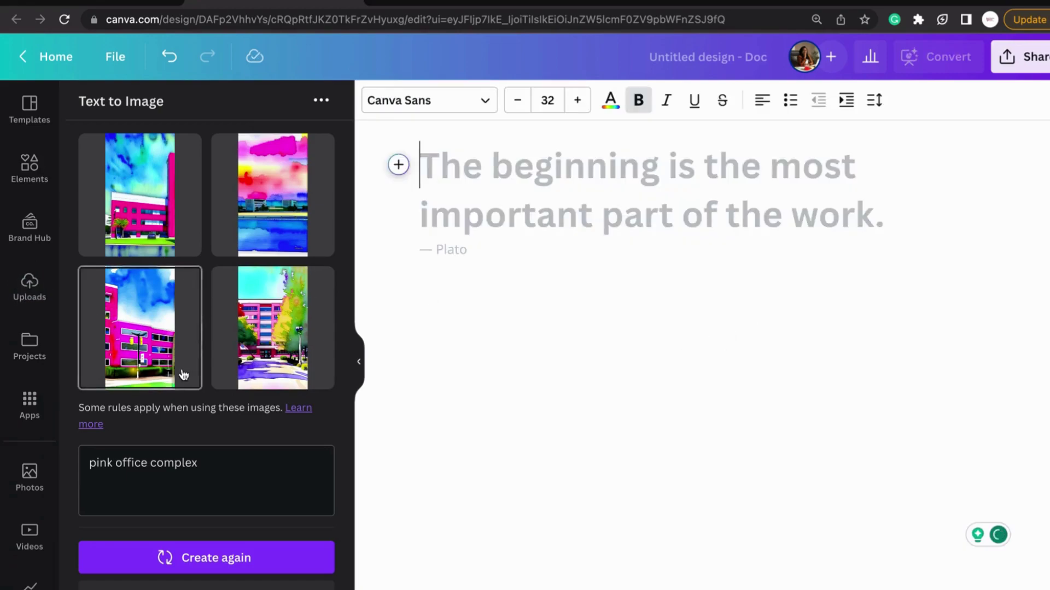
left_click(186, 375)
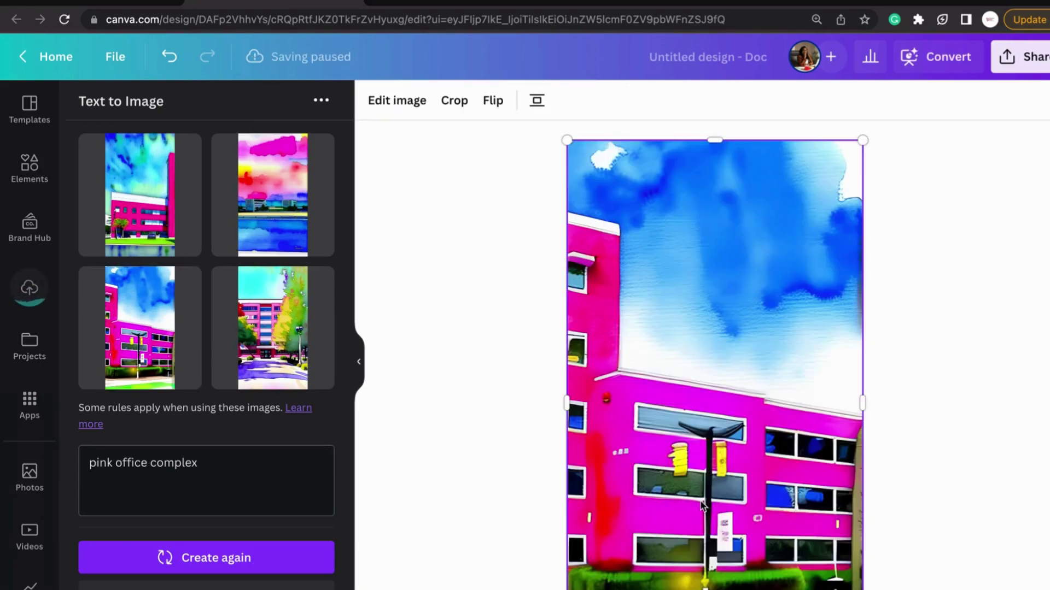
scroll(702, 506, "down", 3)
scroll(702, 506, "up", 3)
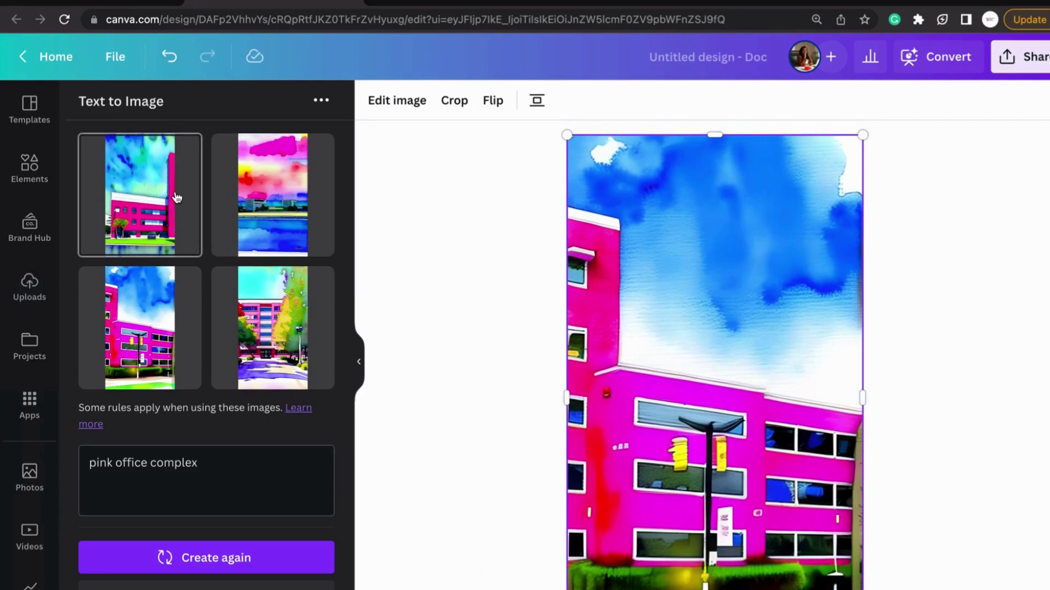
scroll(159, 339, "down", 2)
scroll(158, 339, "up", 2)
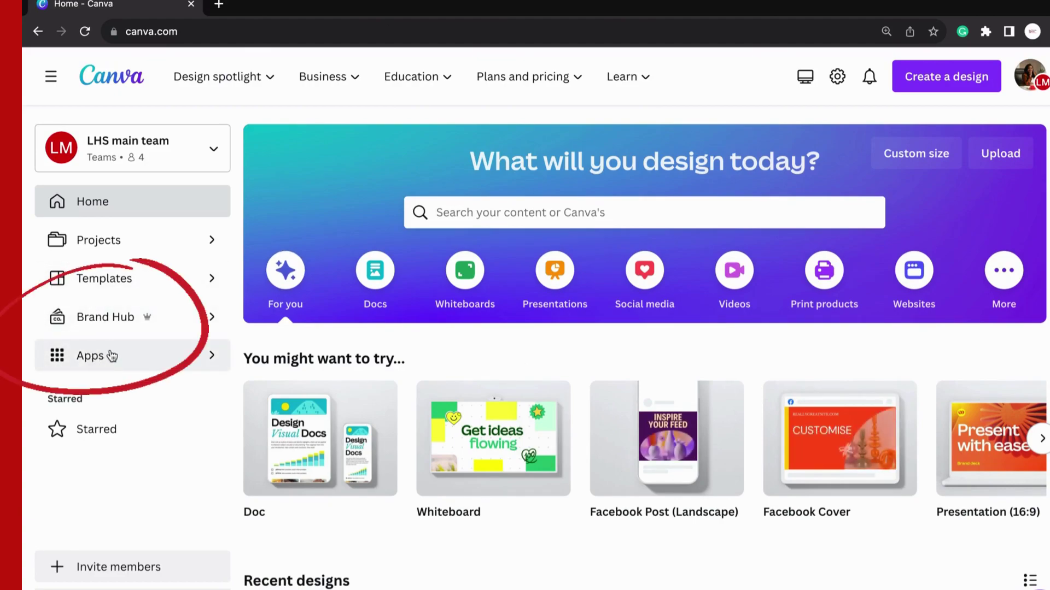
Step: Open the D-ID AI Presenters app from the trending apps in the apps directory
left_click(79, 360)
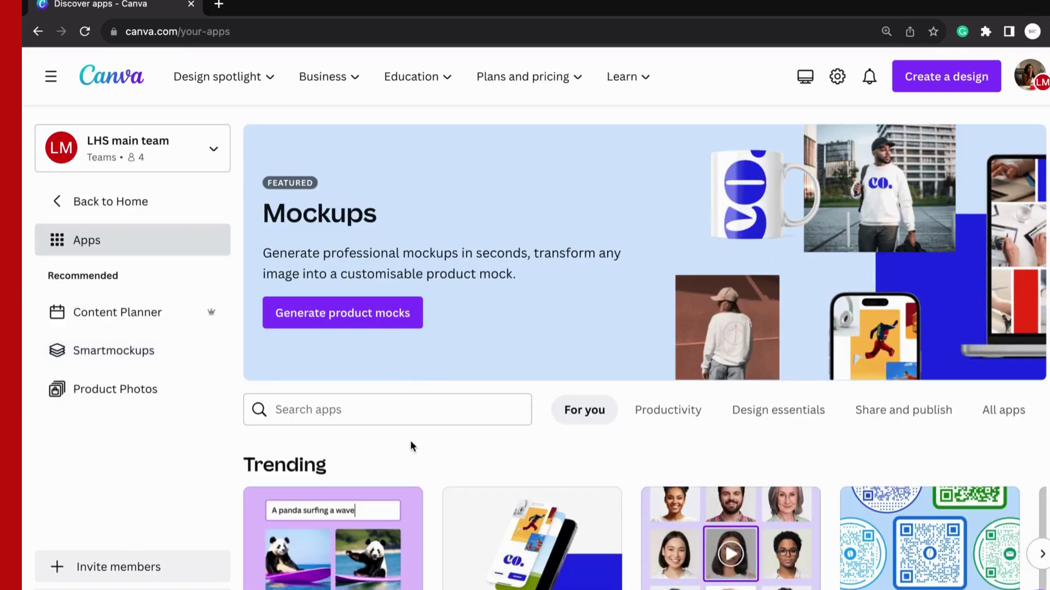
scroll(410, 446, "down", 10)
scroll(410, 440, "up", 10)
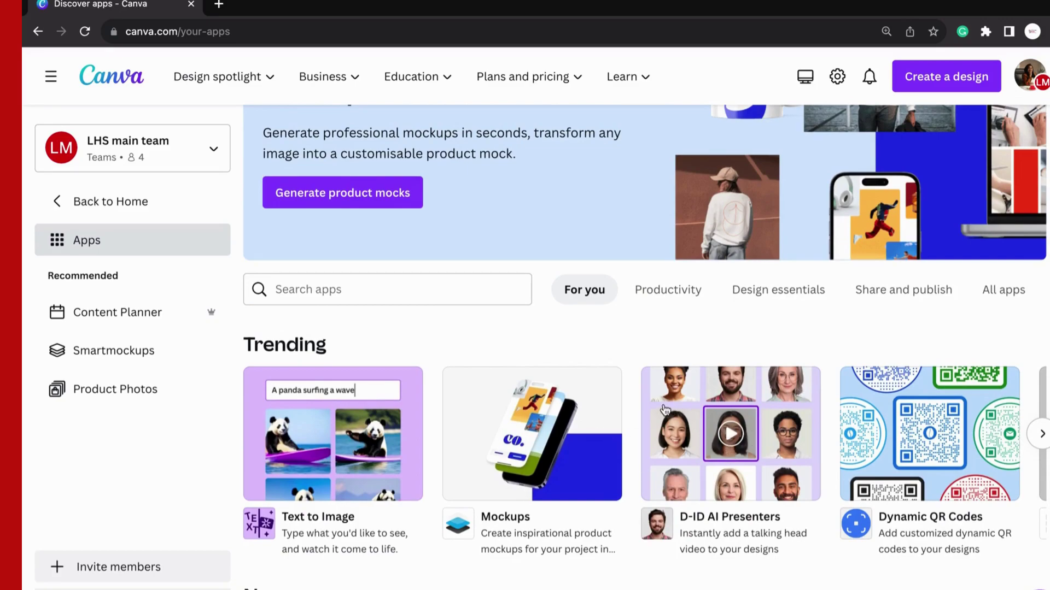
left_click(727, 436)
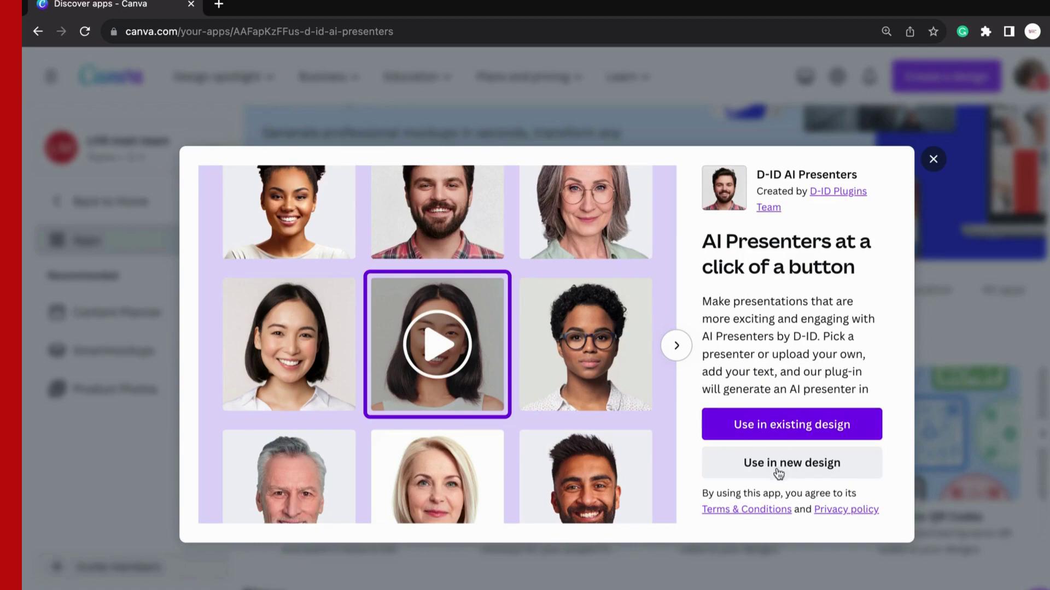
Step: Use D-ID AI Presenters in the existing "Helloooo! AI technology is trans..." video design from Your projects
left_click(788, 426)
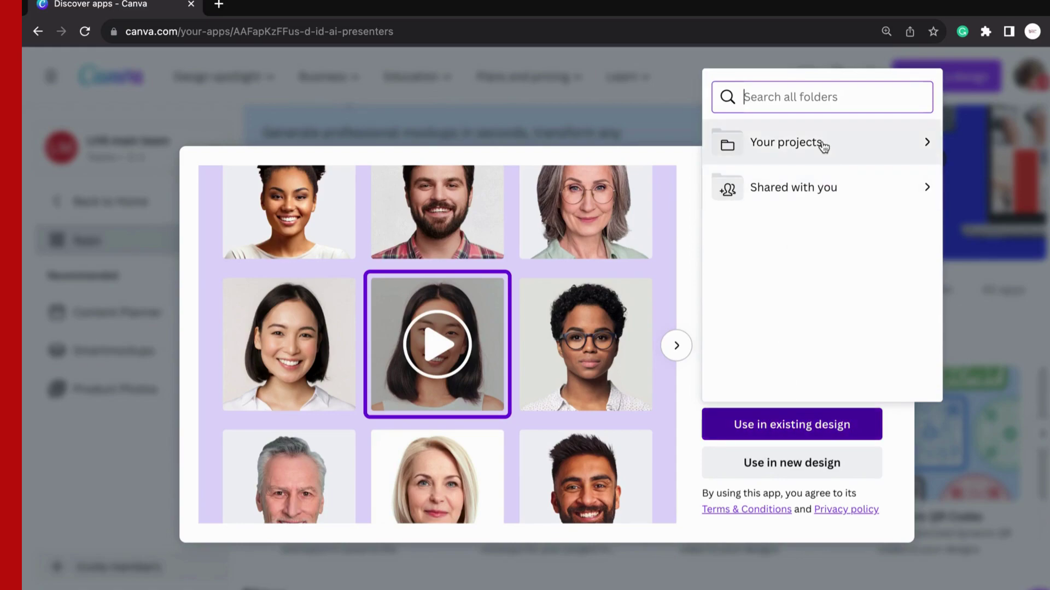
left_click(823, 144)
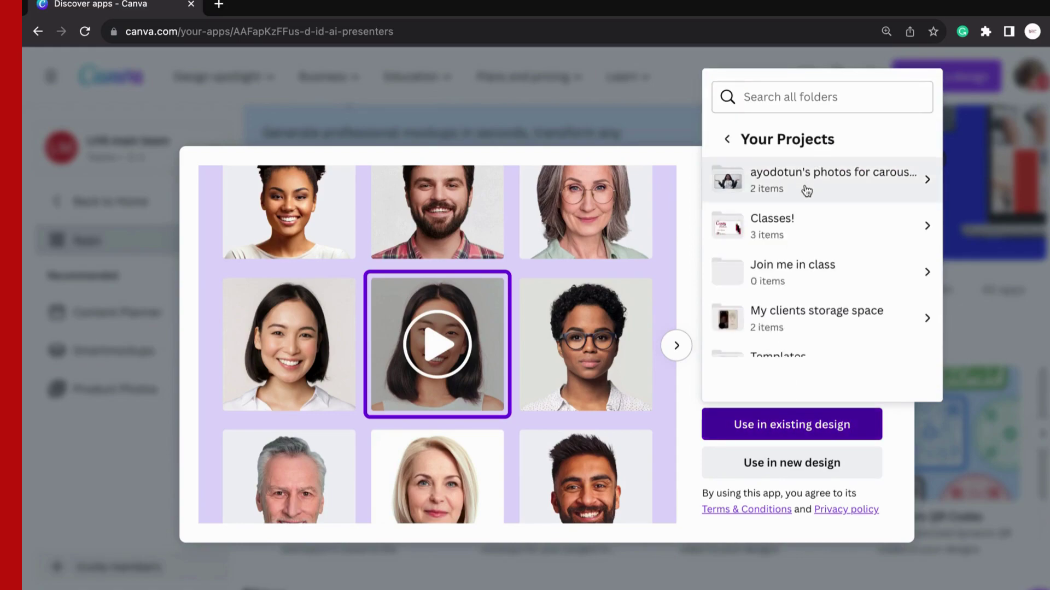
scroll(801, 197, "down", 4)
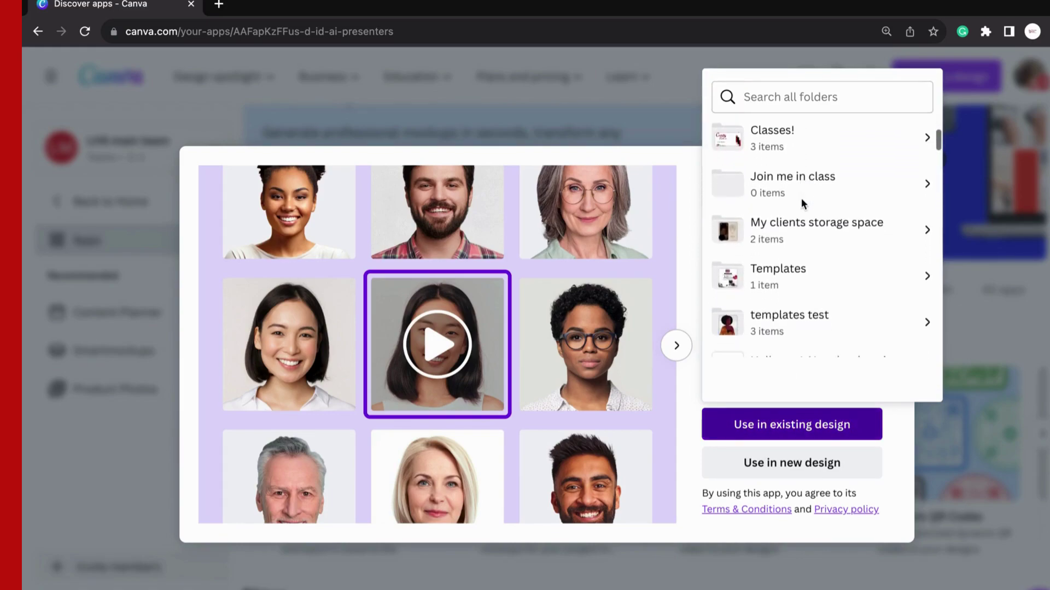
scroll(801, 202, "up", 2)
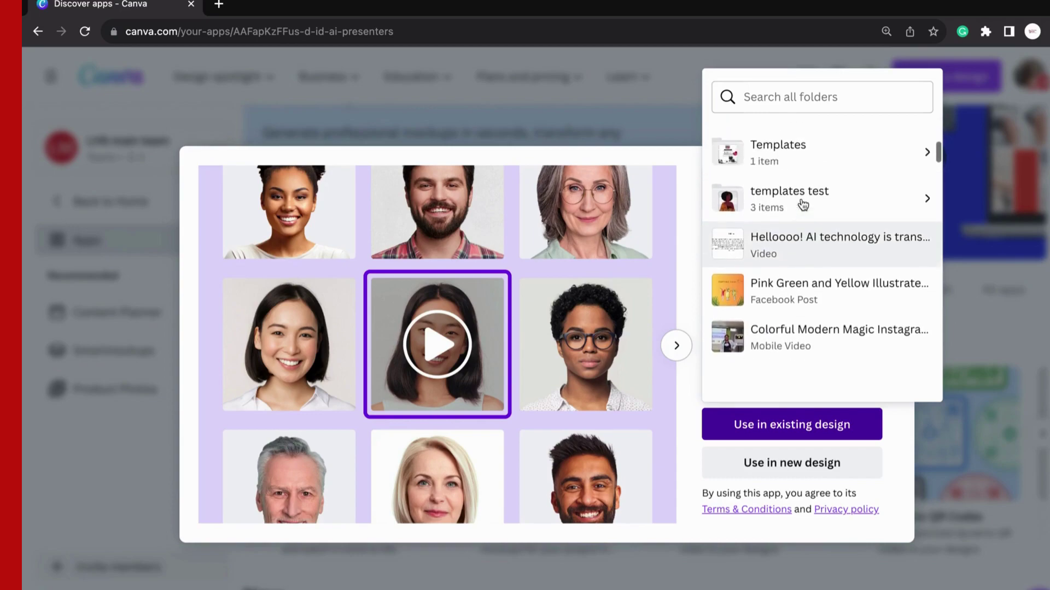
scroll(802, 205, "down", 3)
scroll(803, 205, "up", 2)
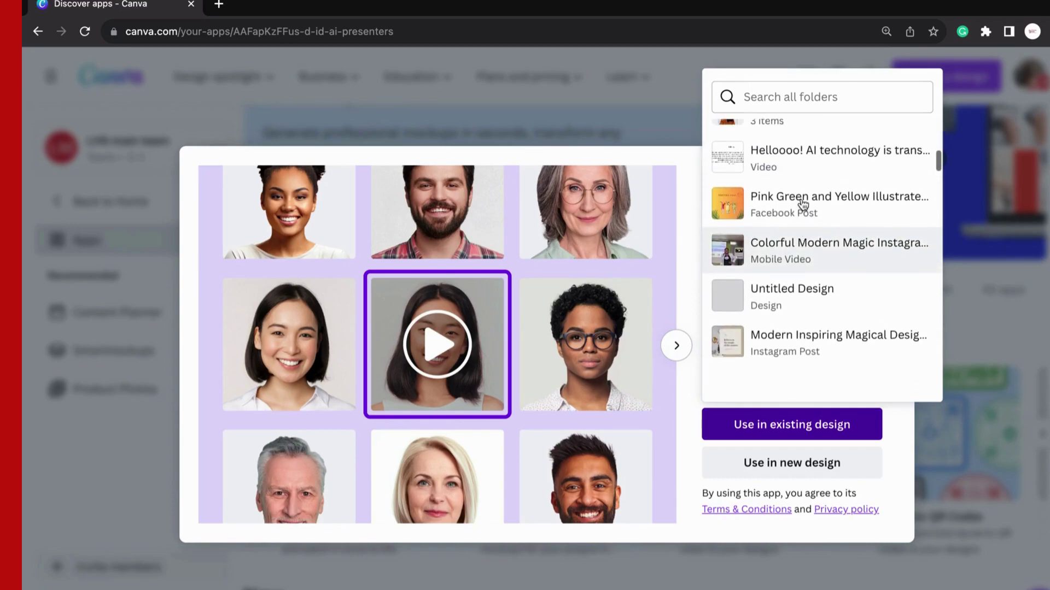
scroll(800, 204, "up", 1)
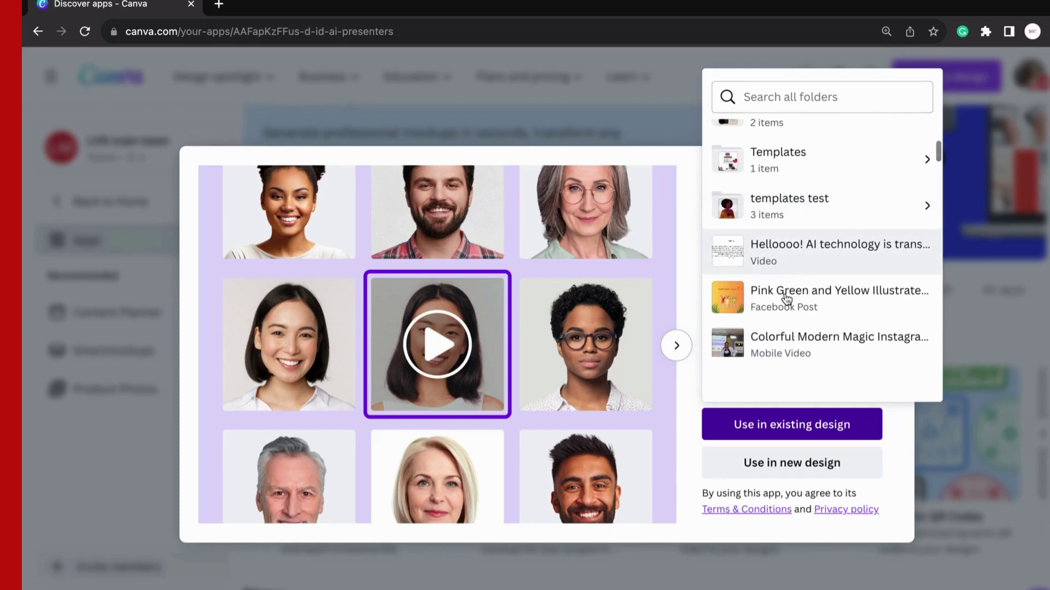
left_click(778, 256)
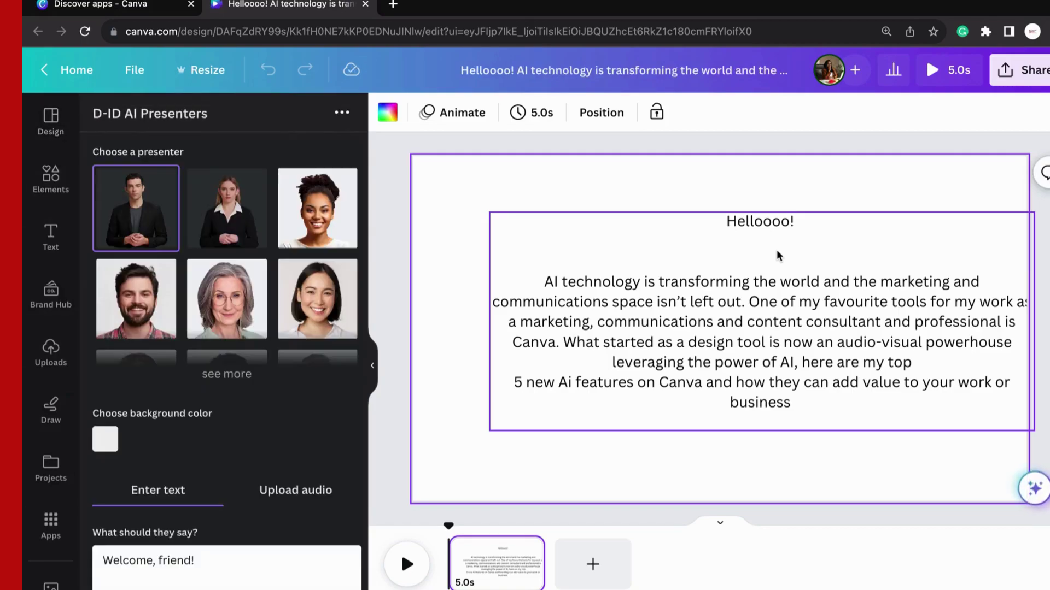
Step: Expand the presenter list and examine the available presenters, the background colour picker, and the script, language, voice and style settings
left_click(225, 376)
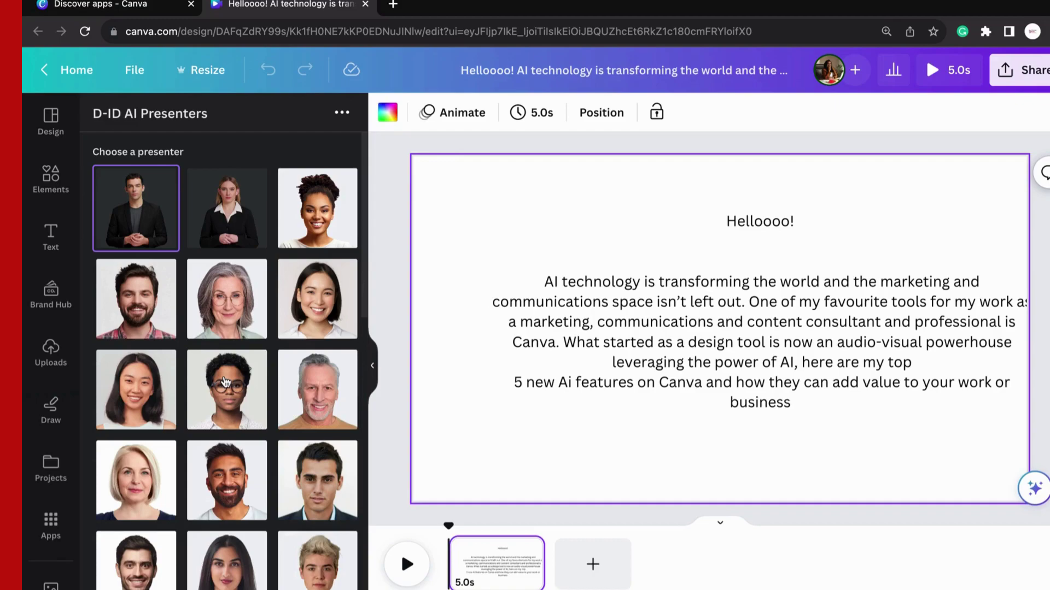
scroll(225, 381, "down", 3)
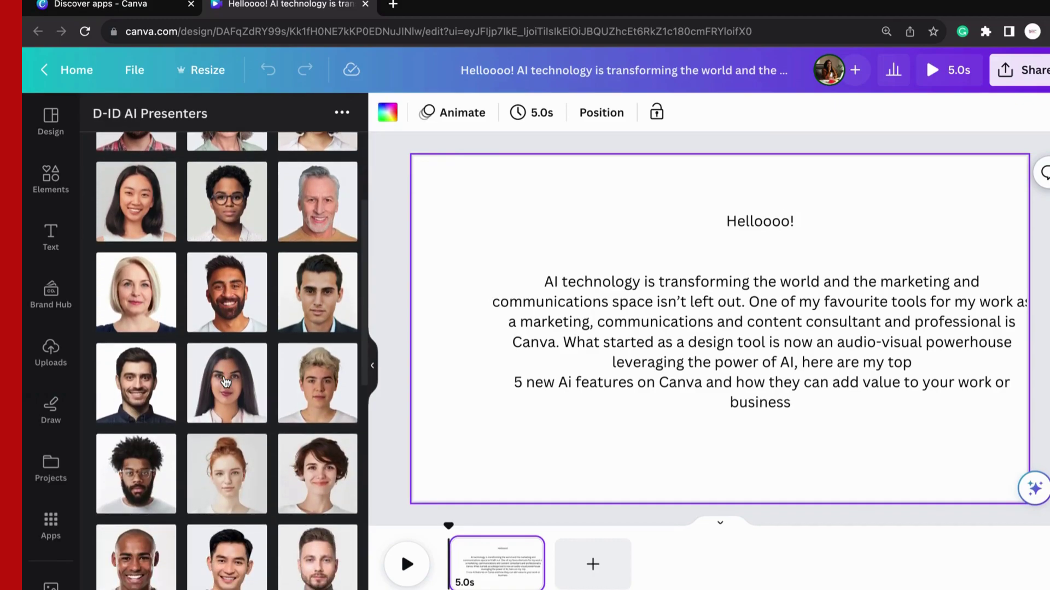
scroll(224, 381, "down", 2)
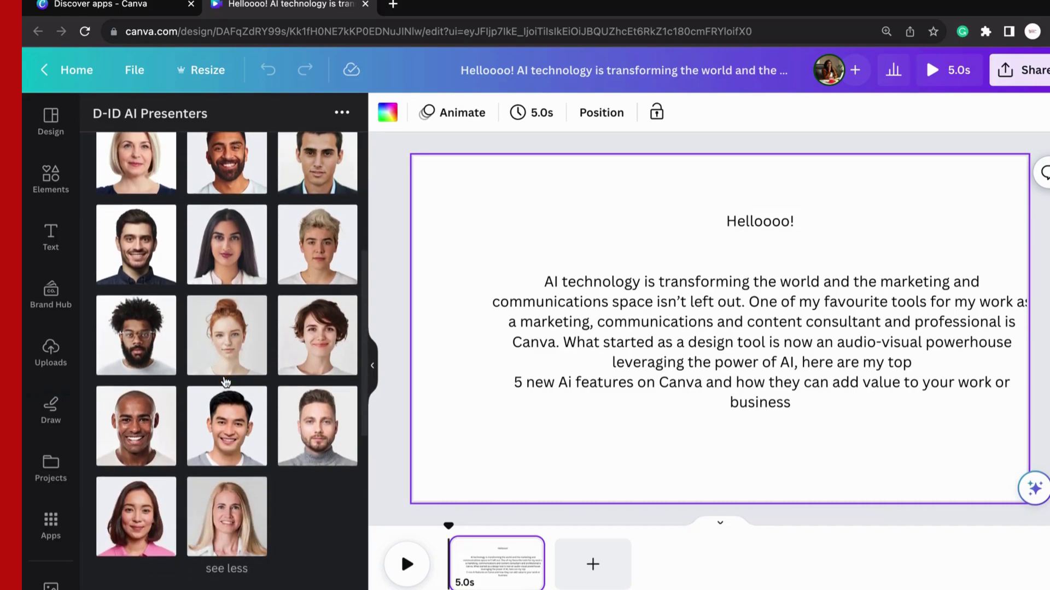
scroll(225, 381, "up", 5)
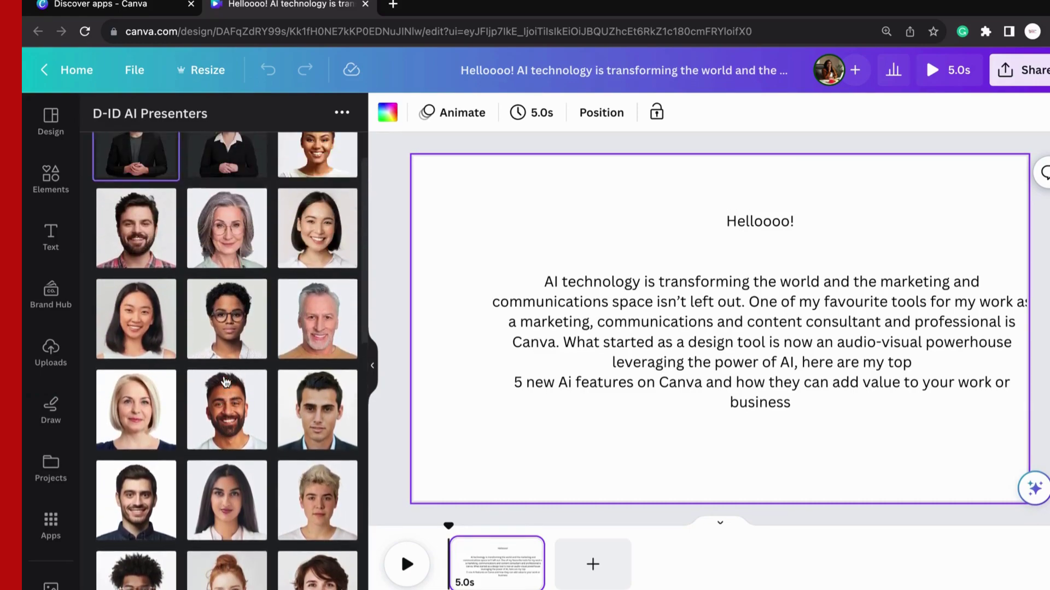
scroll(225, 381, "down", 10)
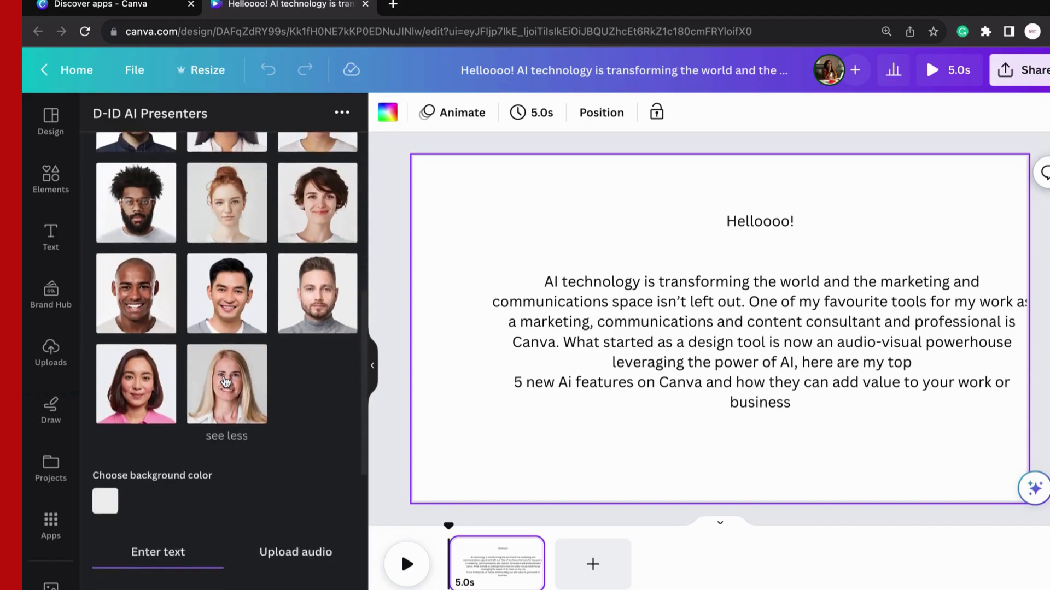
left_click(106, 386)
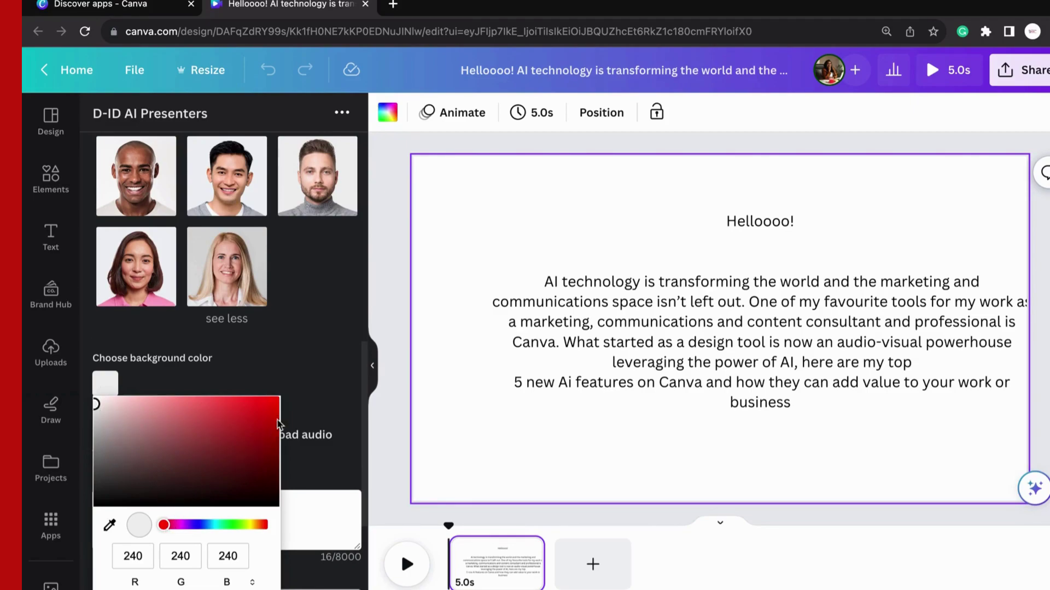
left_click(314, 386)
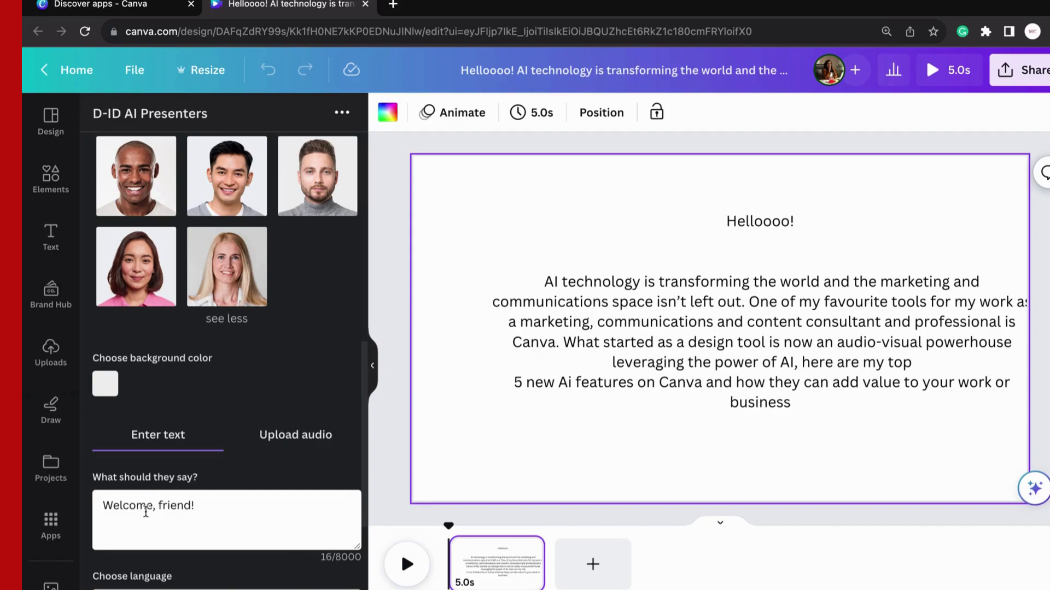
scroll(297, 438, "down", 1)
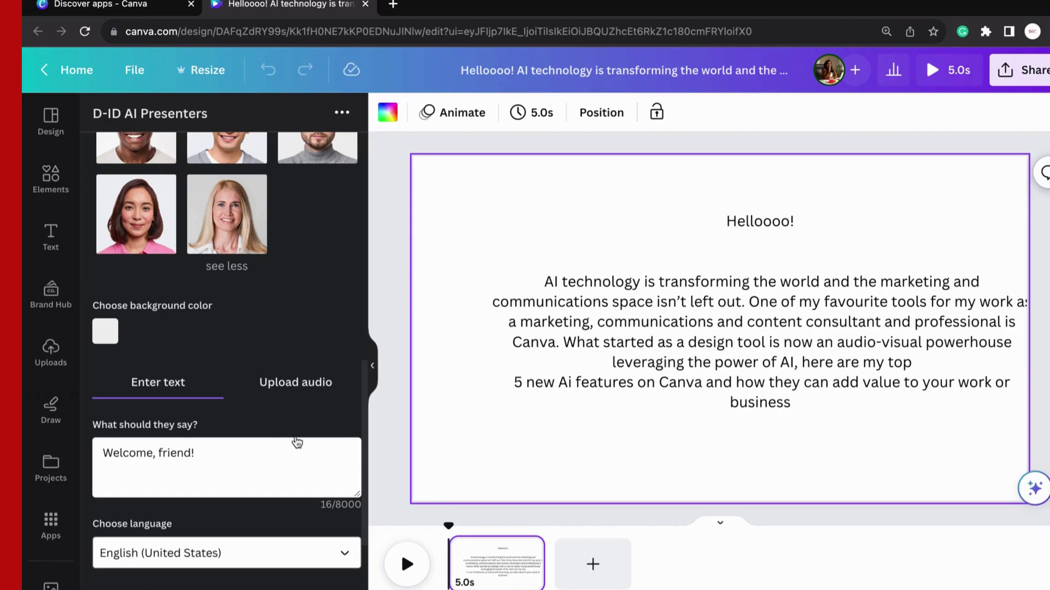
scroll(221, 500, "down", 3)
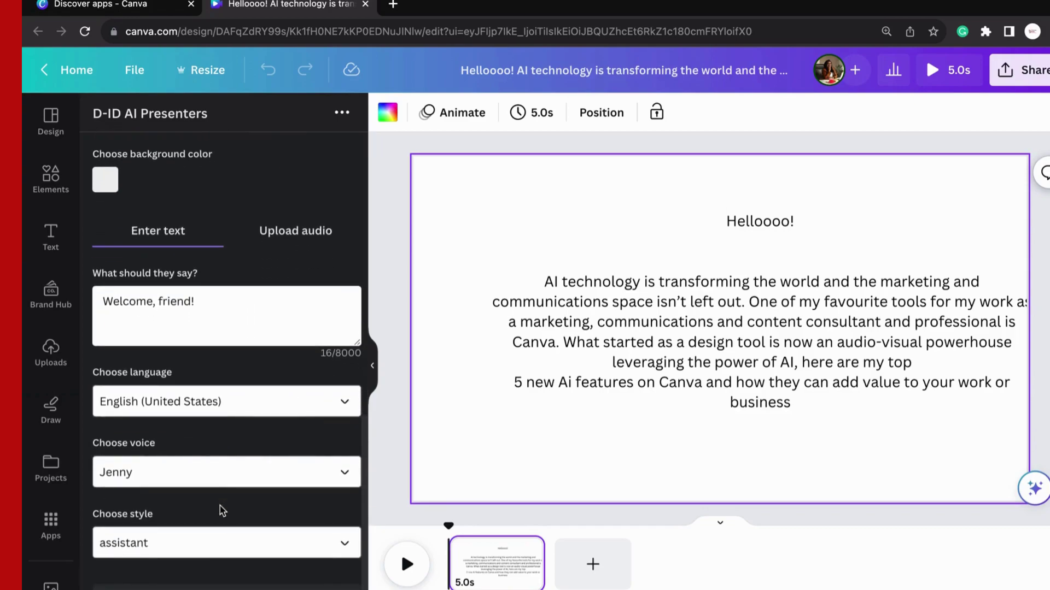
scroll(220, 506, "up", 8)
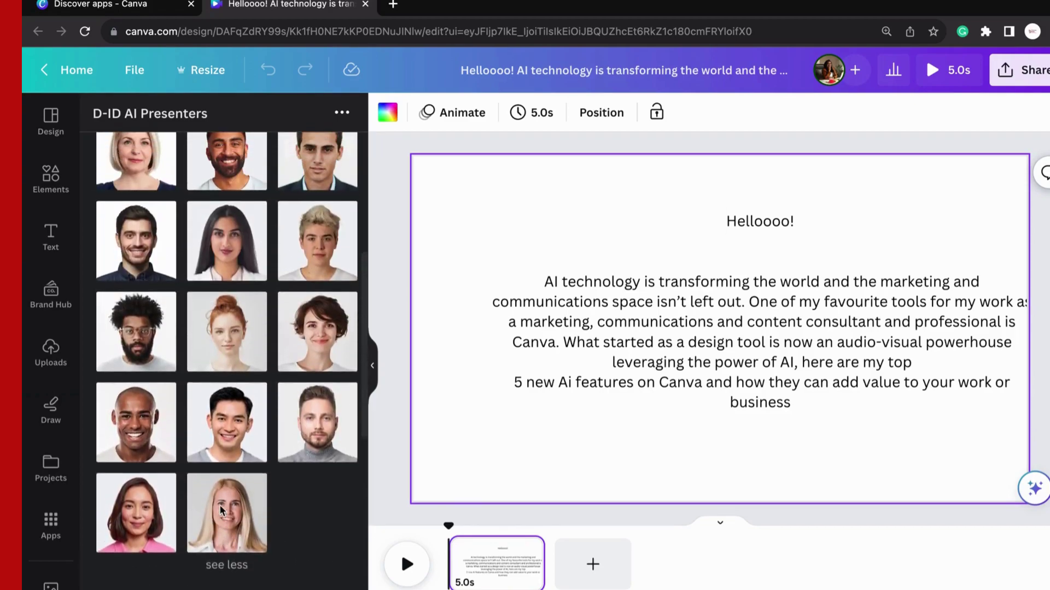
scroll(216, 357, "down", 8)
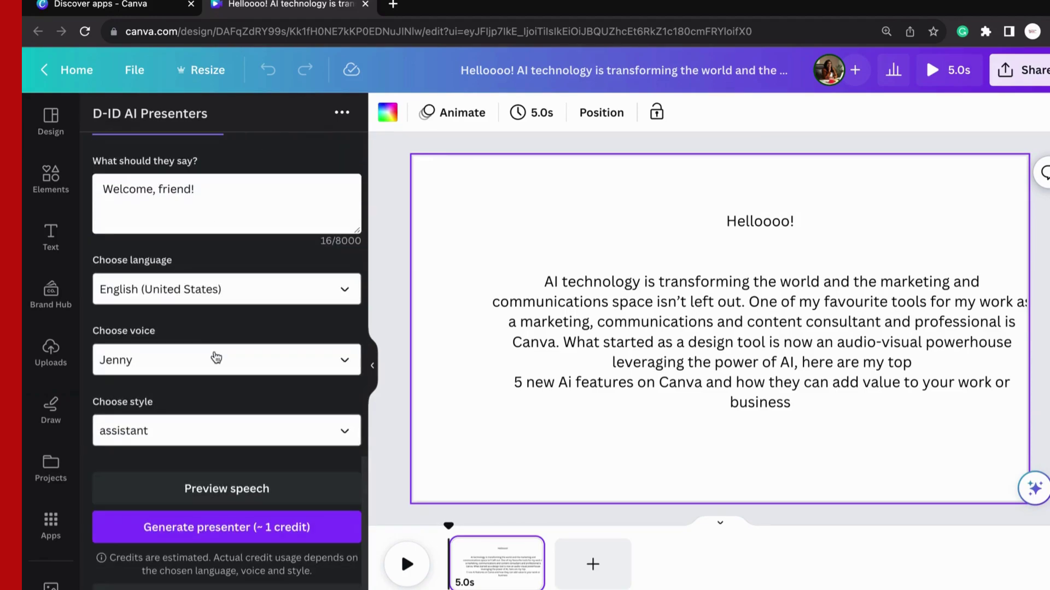
Step: Look through the available speech languages and set the presenter's language to English (Nigeria)
left_click(344, 290)
scroll(254, 136, "up", 10)
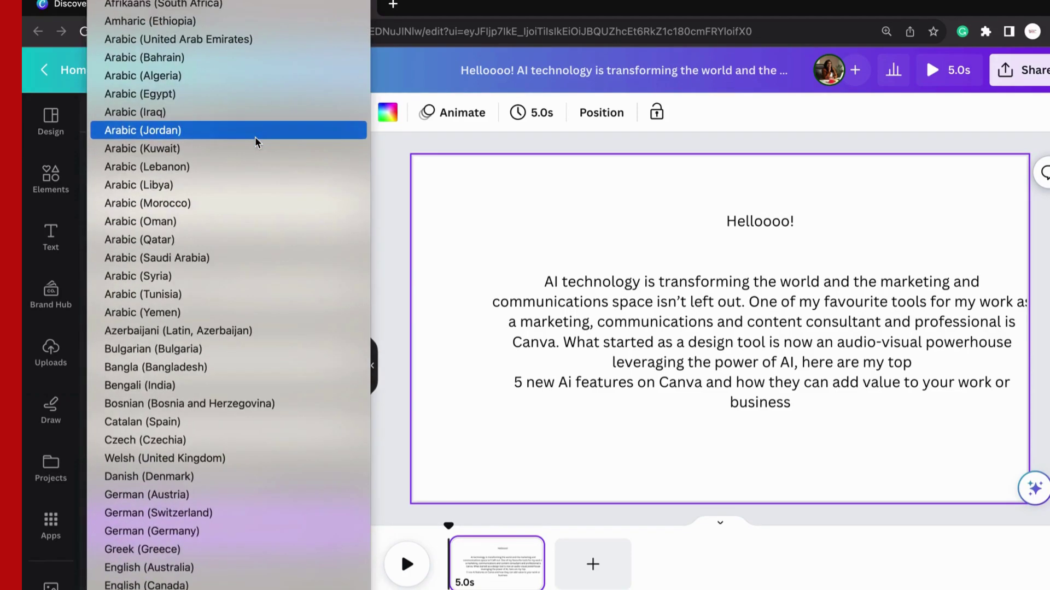
scroll(255, 136, "down", 10)
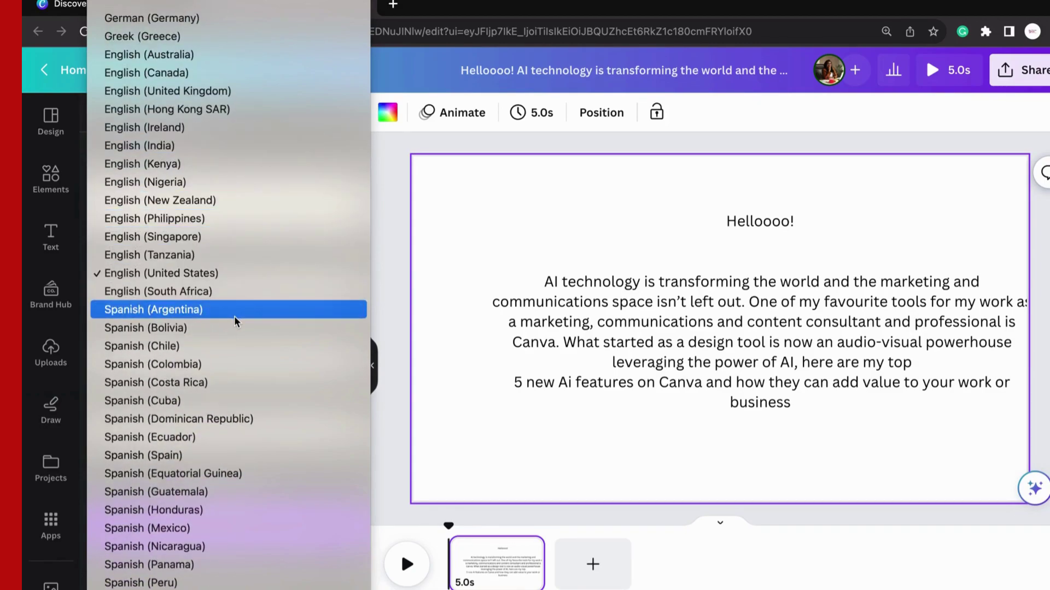
scroll(234, 317, "down", 4)
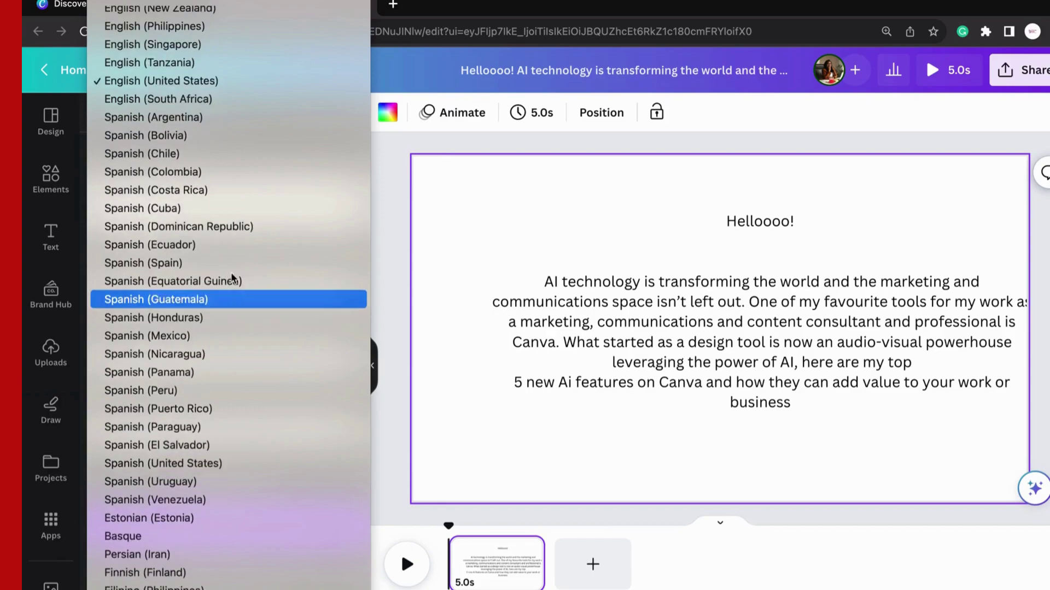
scroll(213, 169, "up", 10)
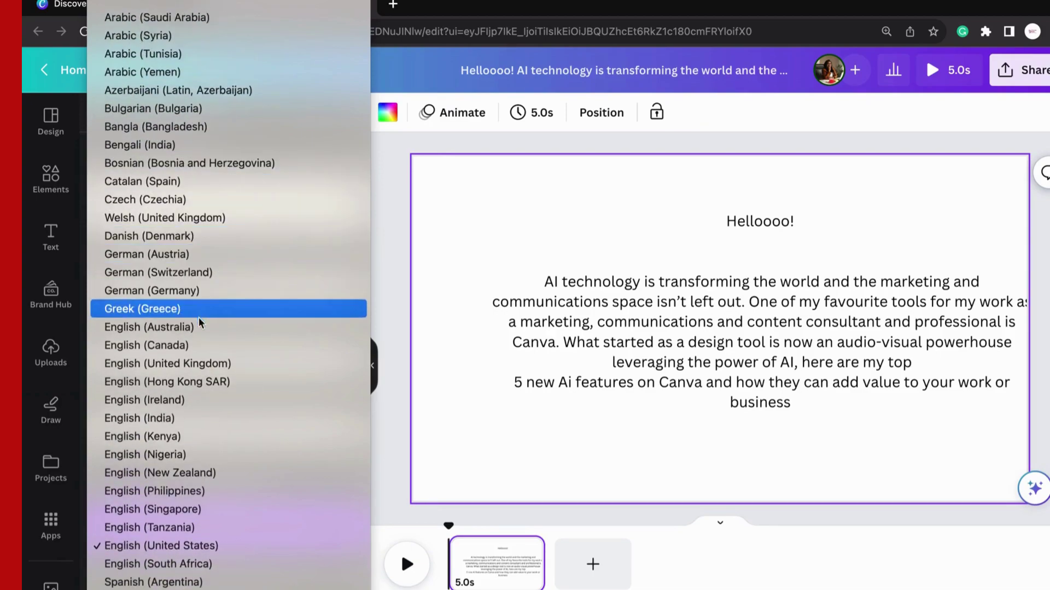
scroll(199, 323, "down", 5)
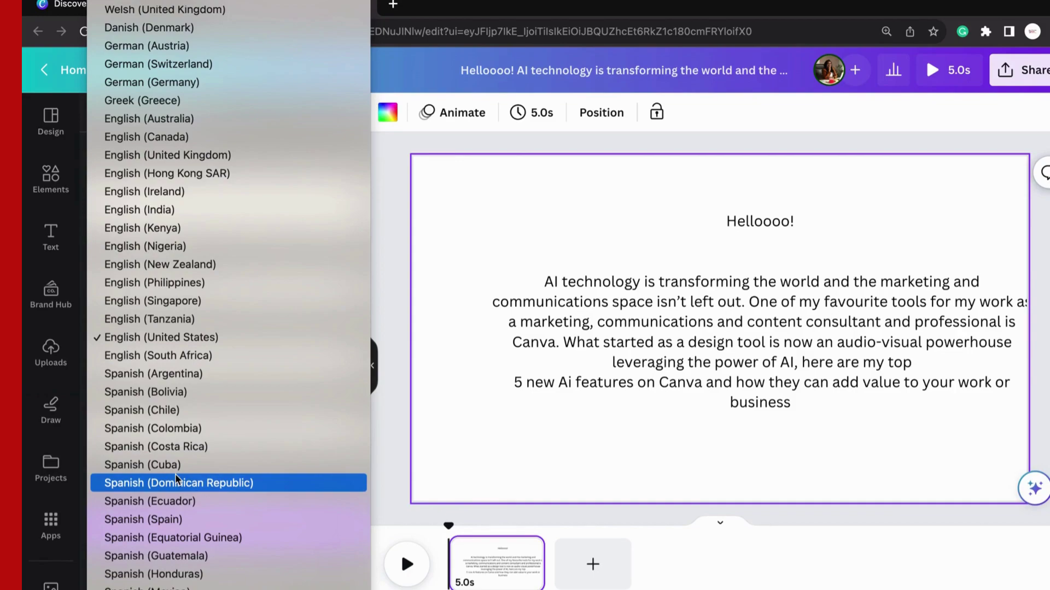
scroll(175, 473, "down", 5)
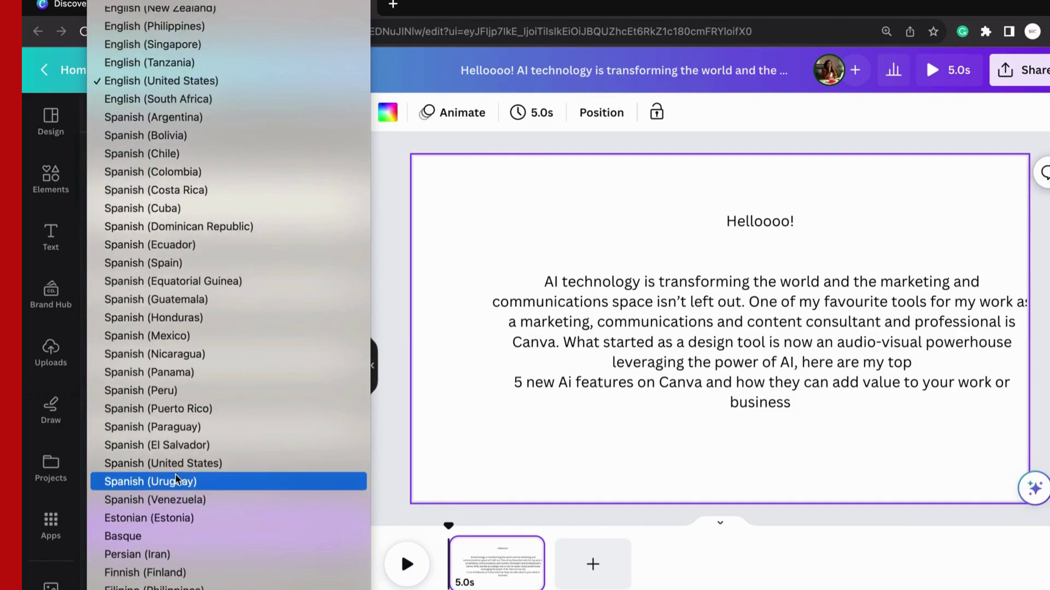
scroll(175, 474, "down", 3)
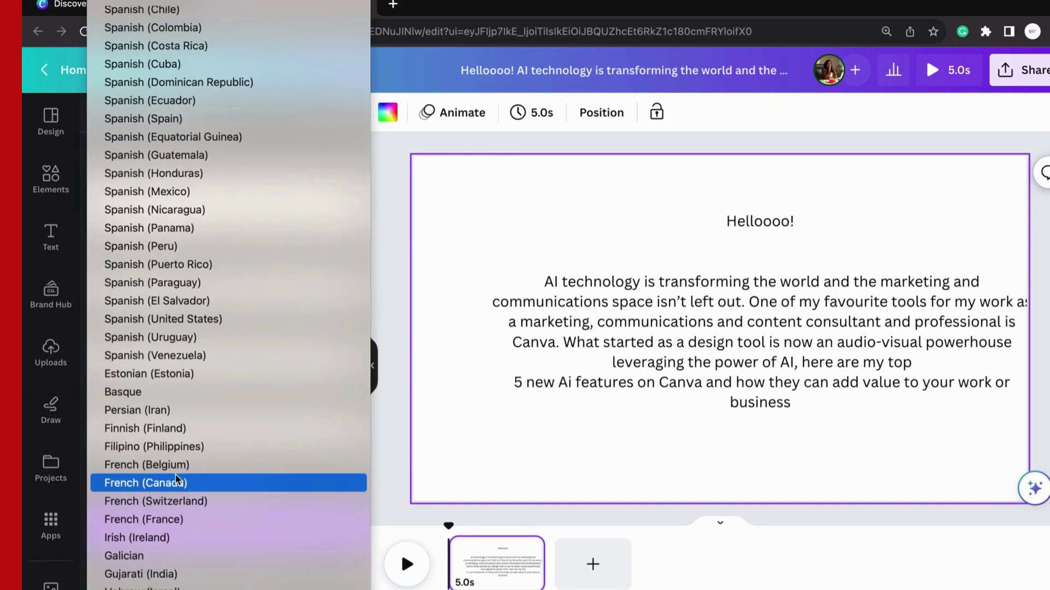
scroll(175, 474, "down", 10)
scroll(175, 474, "up", 20)
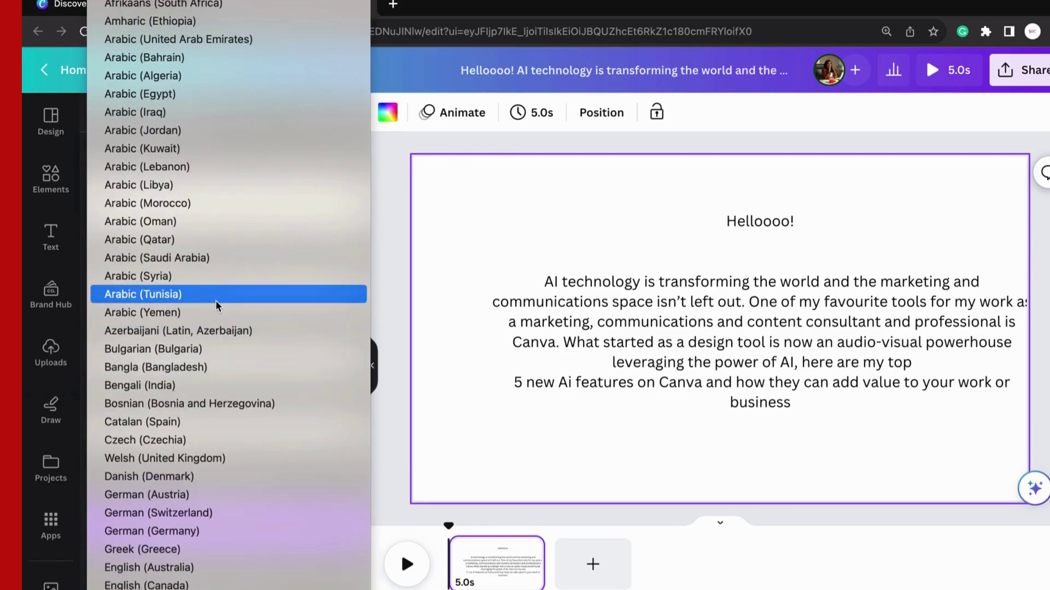
scroll(189, 472, "down", 5)
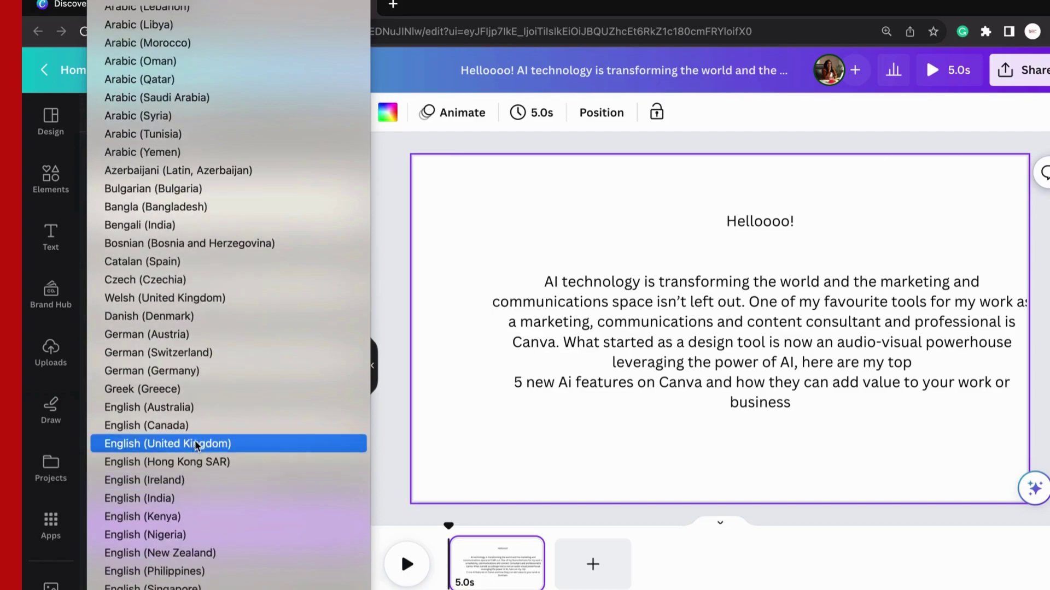
scroll(199, 428, "down", 4)
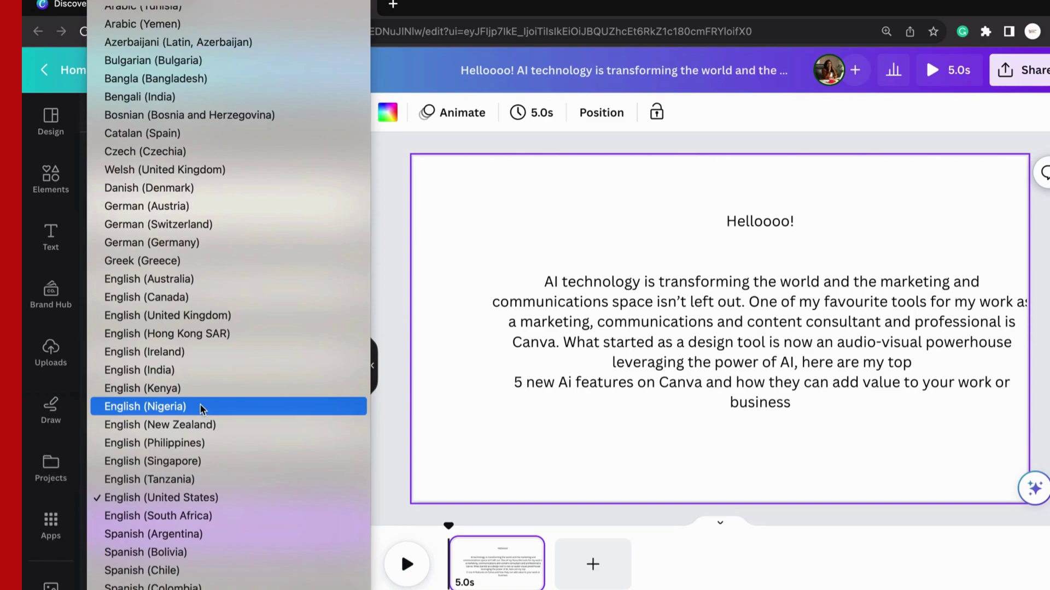
left_click(200, 407)
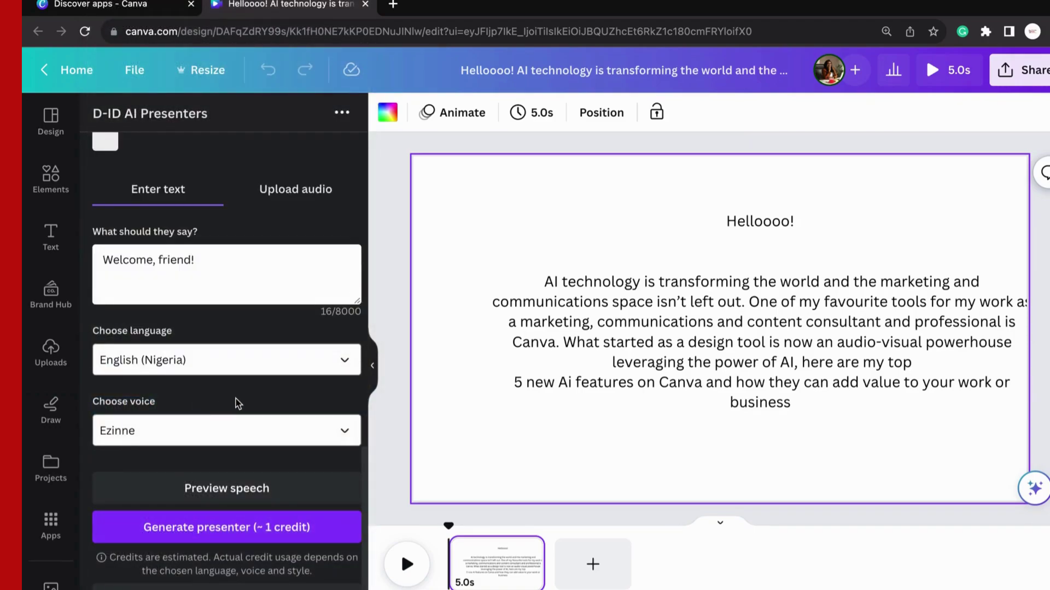
Step: Look at the voices available for English (Nigeria) and keep Ezinne
left_click(347, 433)
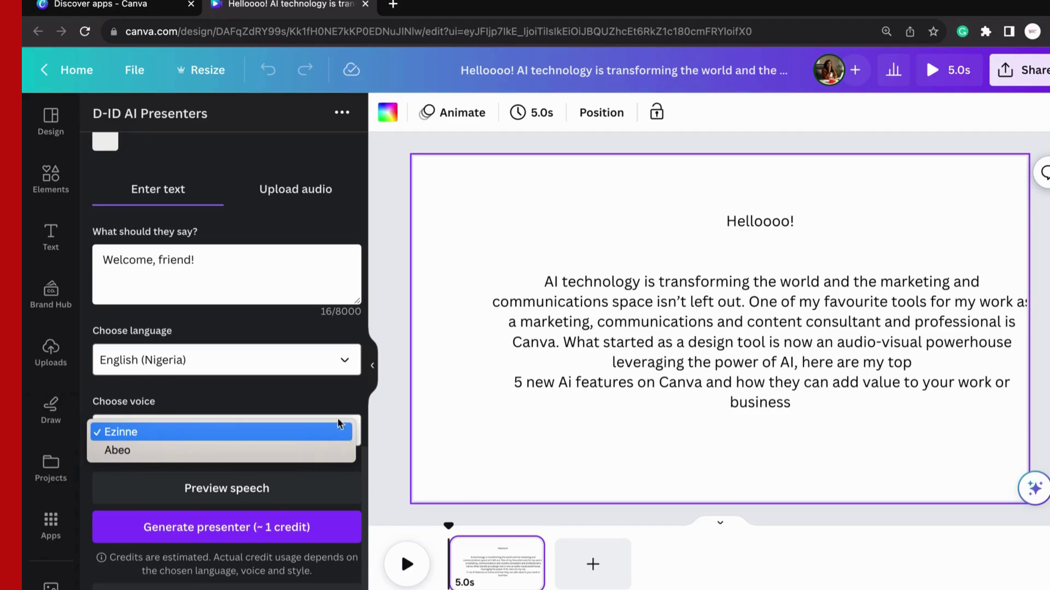
left_click(335, 399)
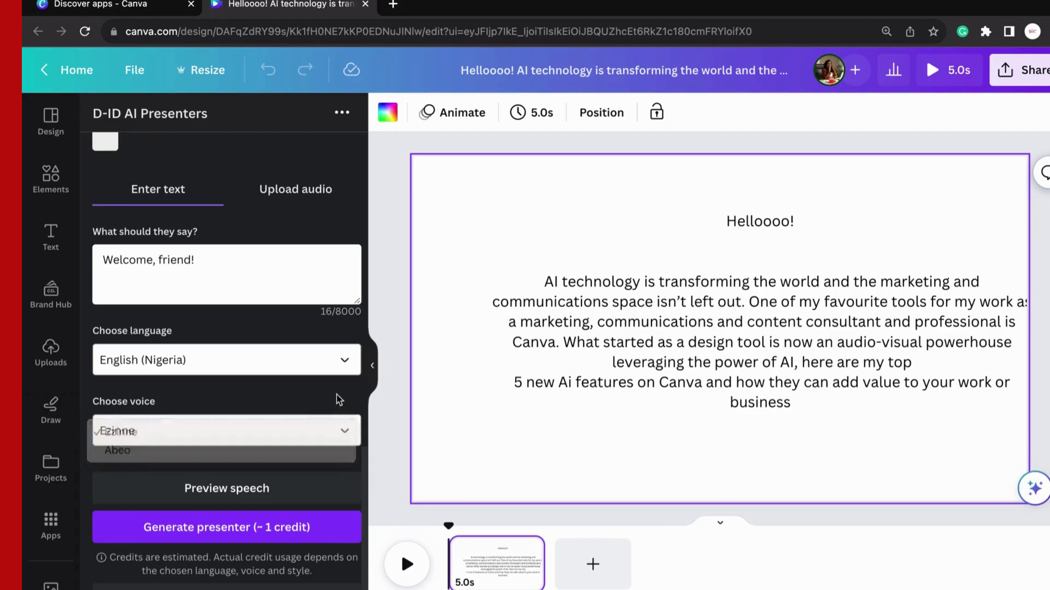
left_click(344, 433)
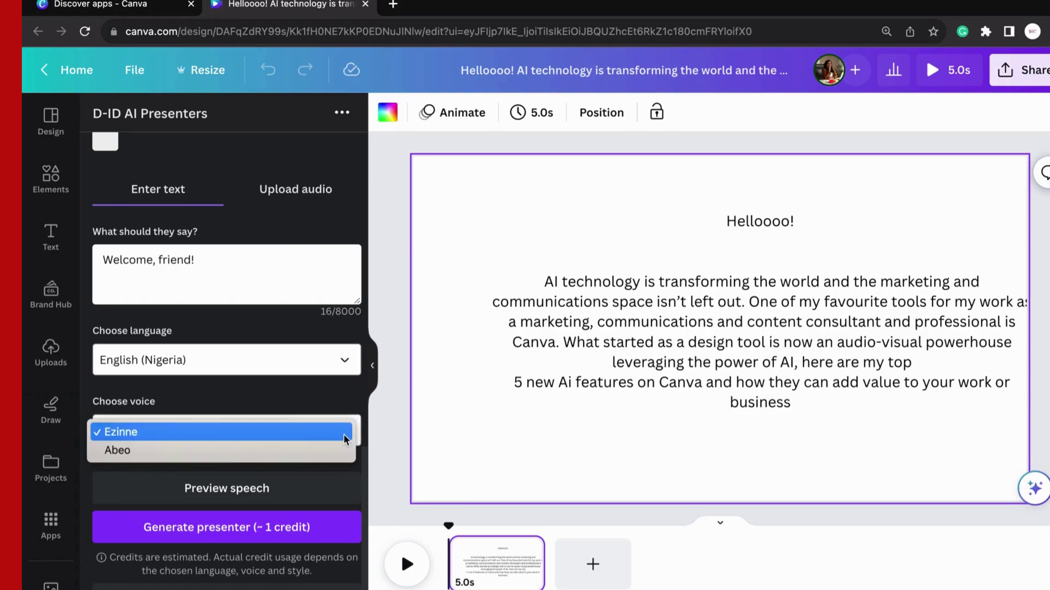
left_click(303, 405)
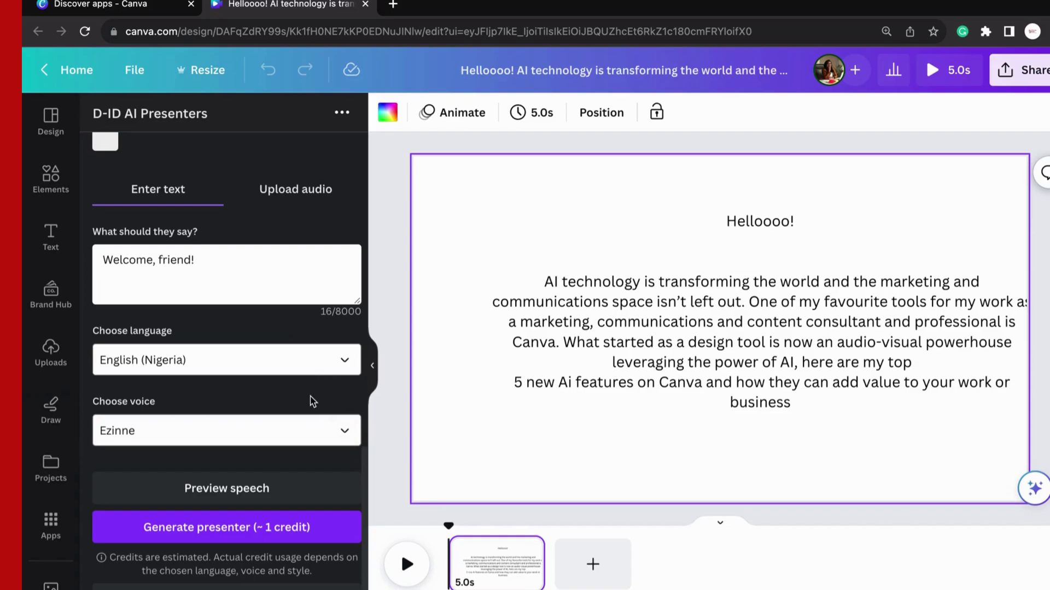
Step: Copy the slide's entire text, from "Helloooo!" through "your work or business"
triple_click(701, 306)
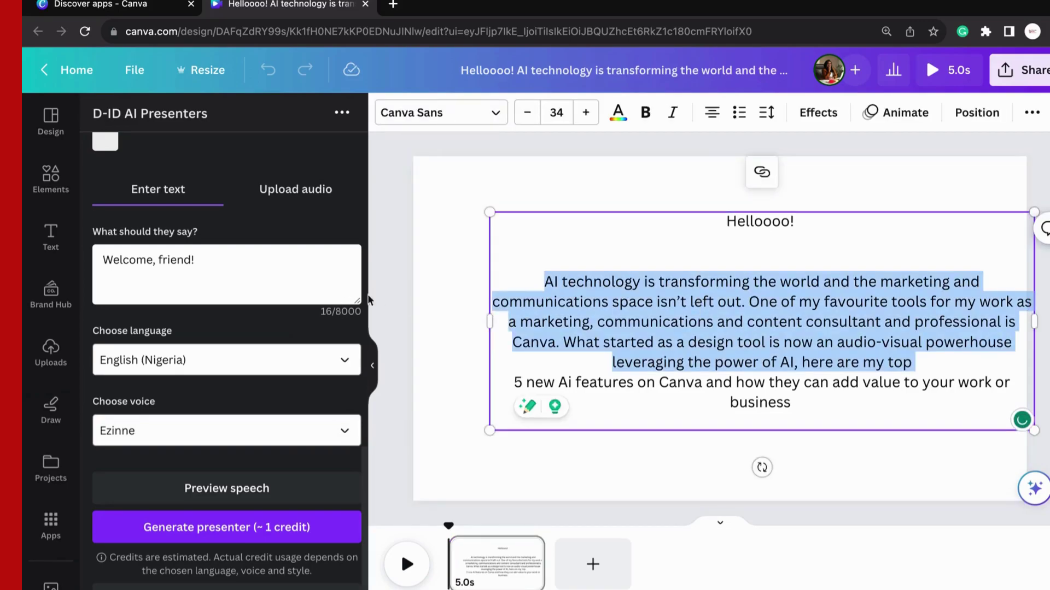
left_click(706, 239)
left_click_drag(725, 220, 805, 410)
right_click(753, 330)
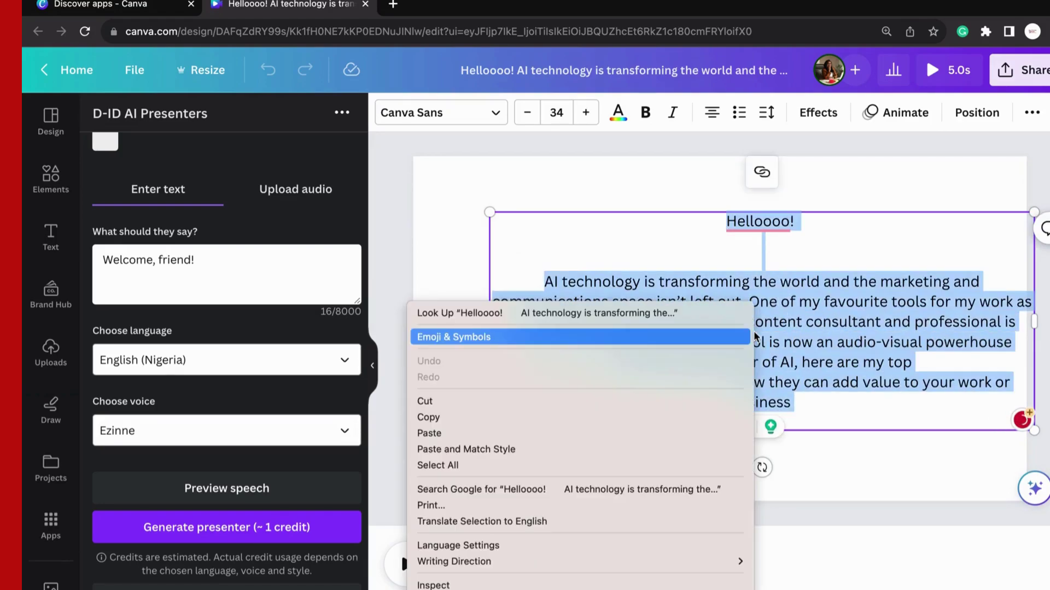
left_click(648, 411)
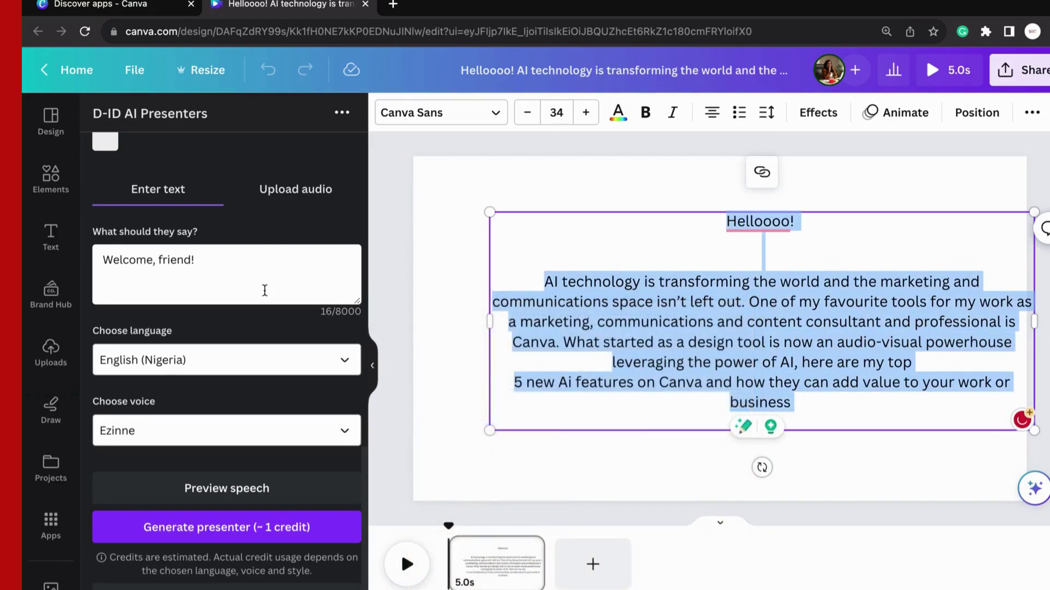
Step: Replace the presenter's "Welcome, friend!" script with the copied slide text and end it with an exclamation mark
triple_click(194, 253)
right_click(163, 261)
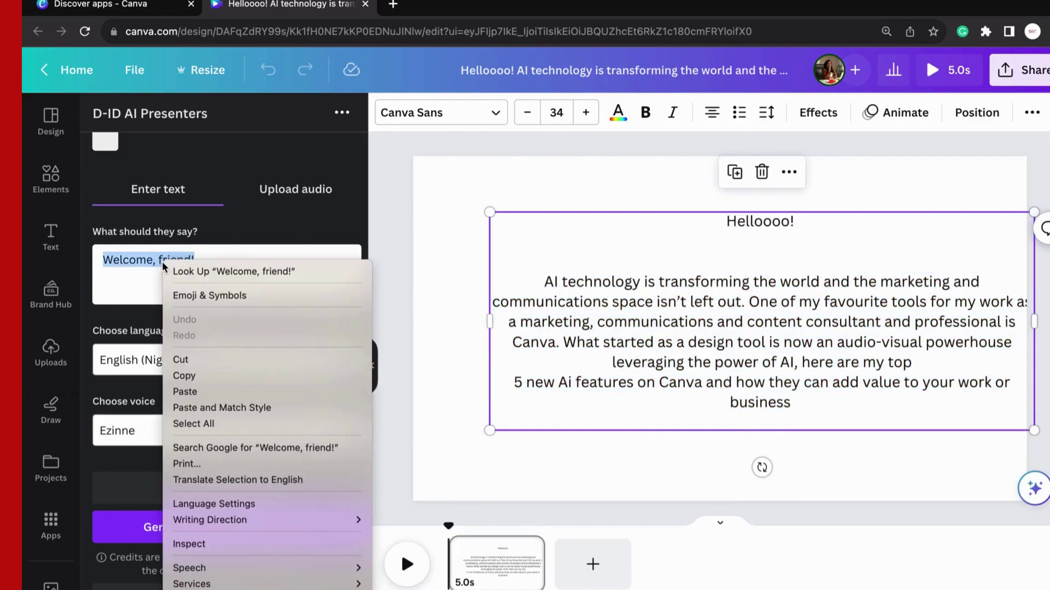
left_click(191, 390)
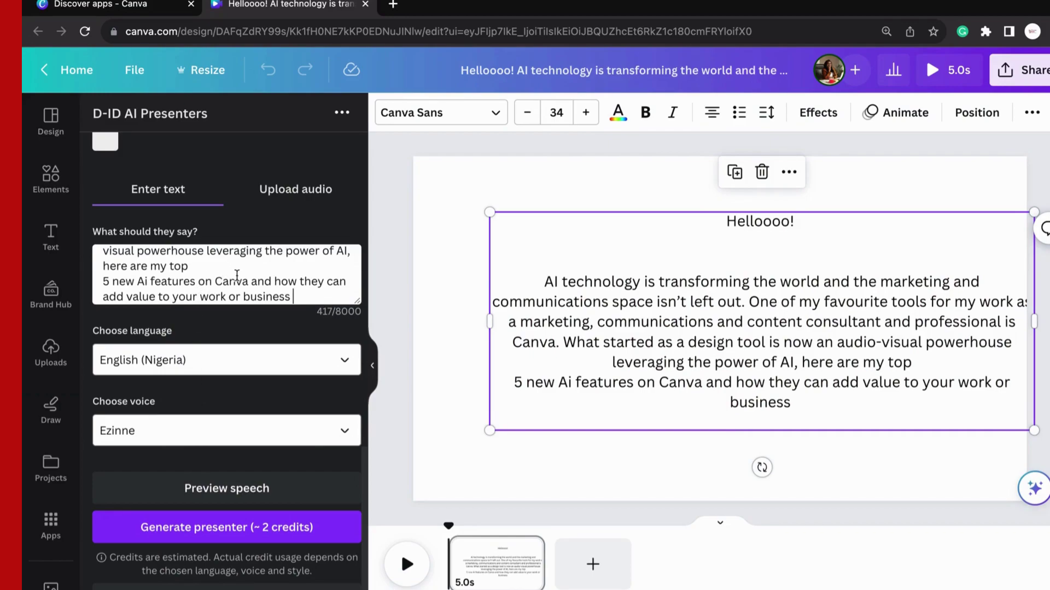
key("Left")
type("!")
Step: Choose the presenter with the dark curly updo and white top from the presenter list
scroll(239, 348, "up", 10)
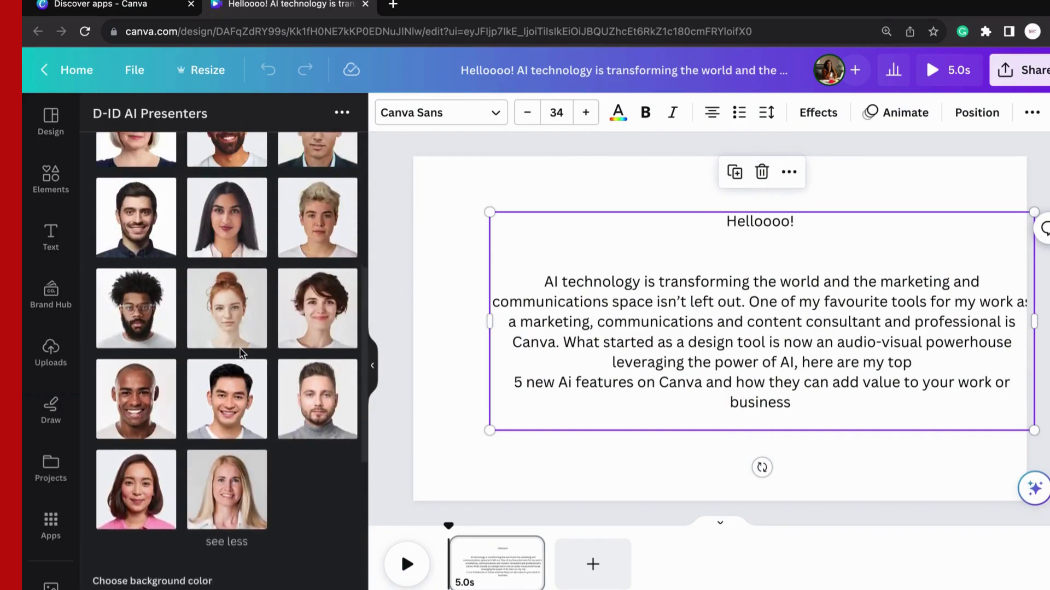
scroll(239, 348, "down", 10)
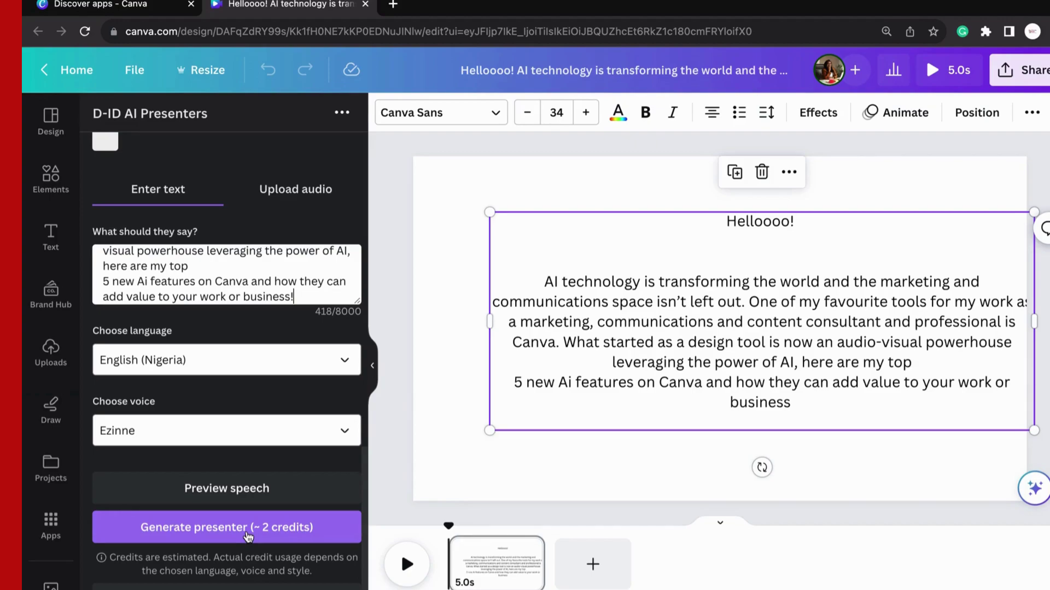
scroll(270, 370, "up", 10)
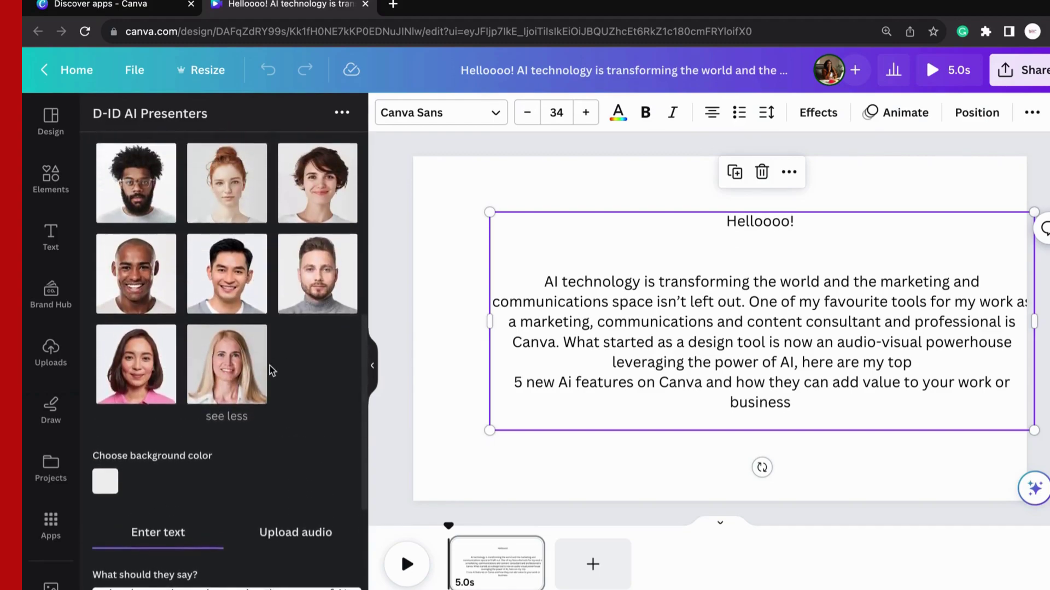
scroll(271, 370, "up", 2)
left_click(346, 203)
Step: Preview the script in the Ezinne voice and narrow the slide's text box so it fits within the page
scroll(225, 404, "down", 5)
scroll(225, 404, "down", 6)
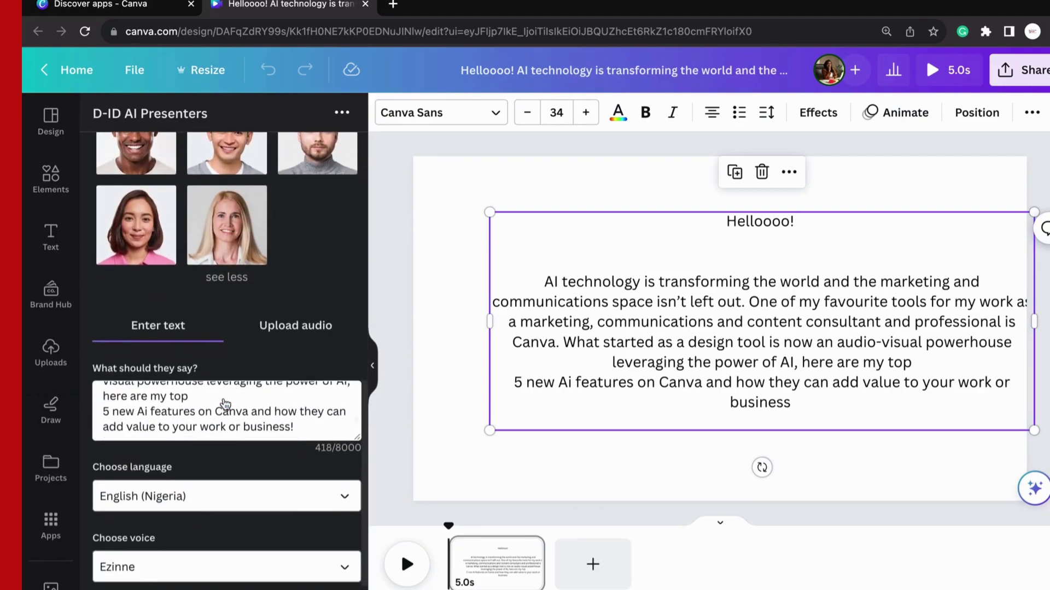
scroll(226, 404, "down", 3)
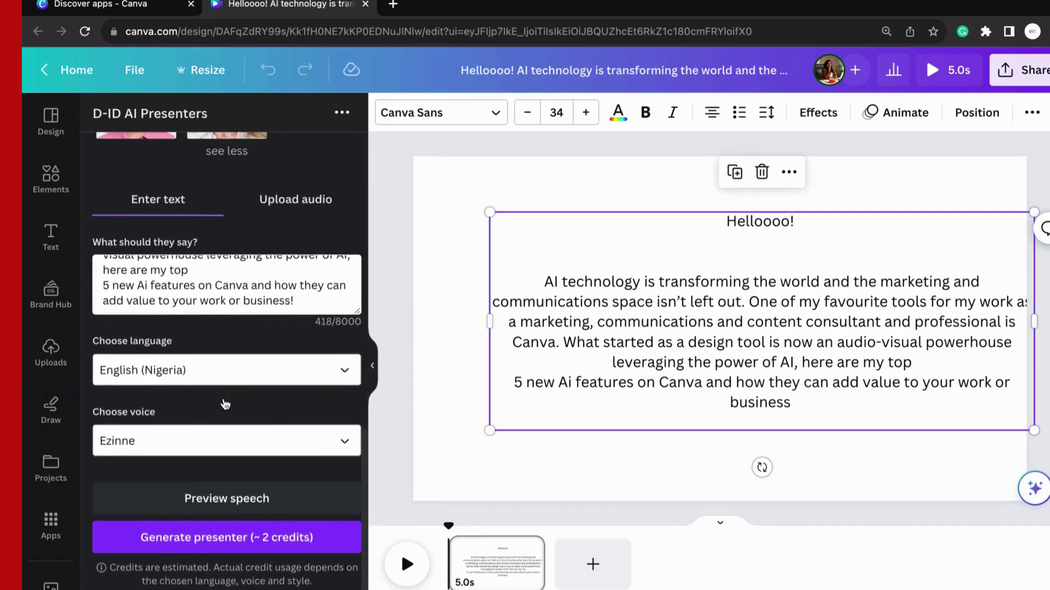
left_click(215, 492)
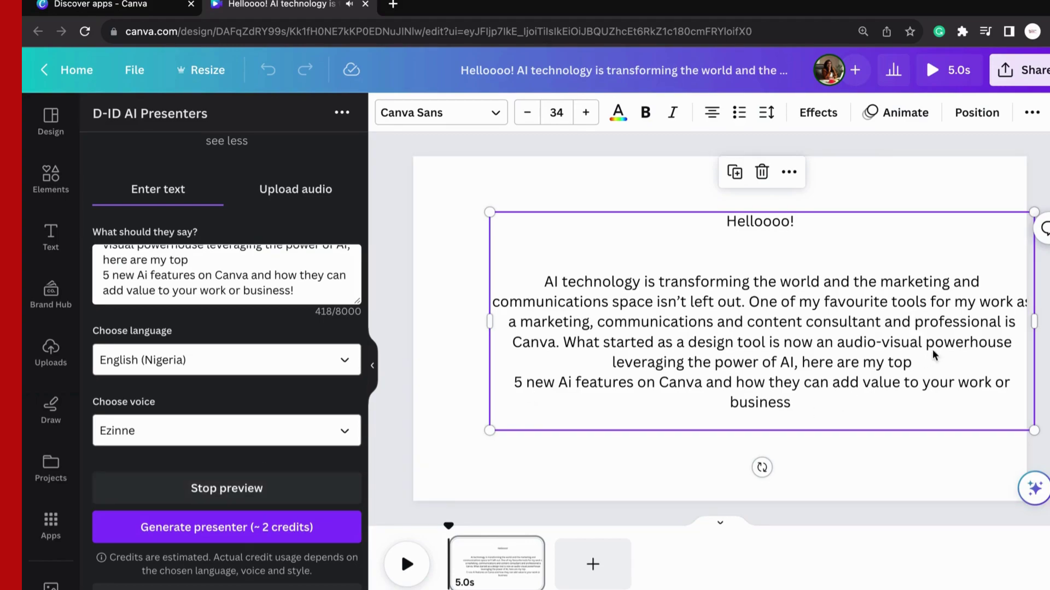
left_click_drag(1035, 325, 983, 325)
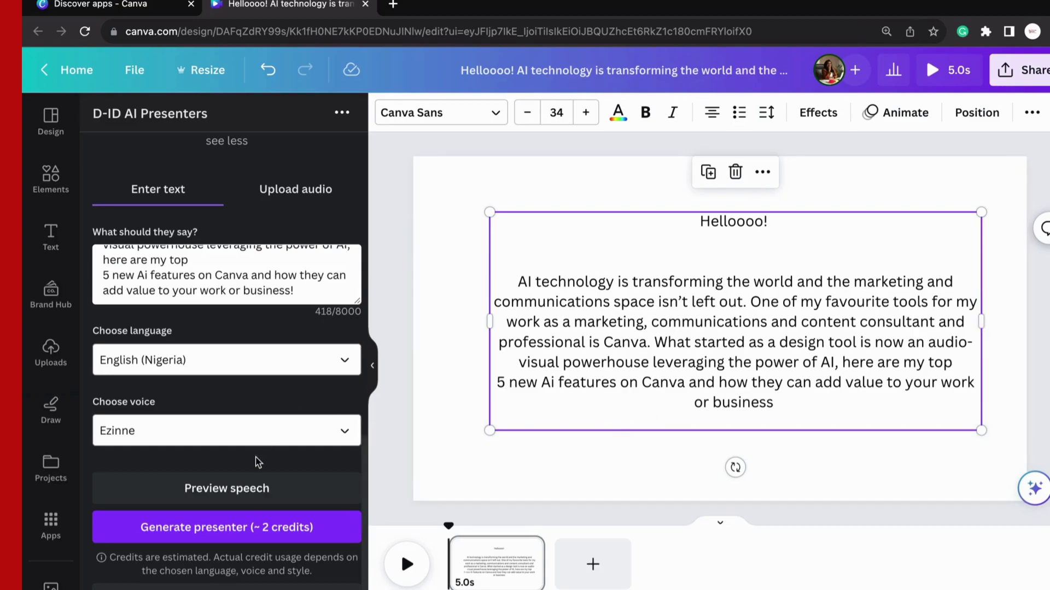
Step: Set the presenter's voice to Abeo
scroll(255, 457, "up", 5)
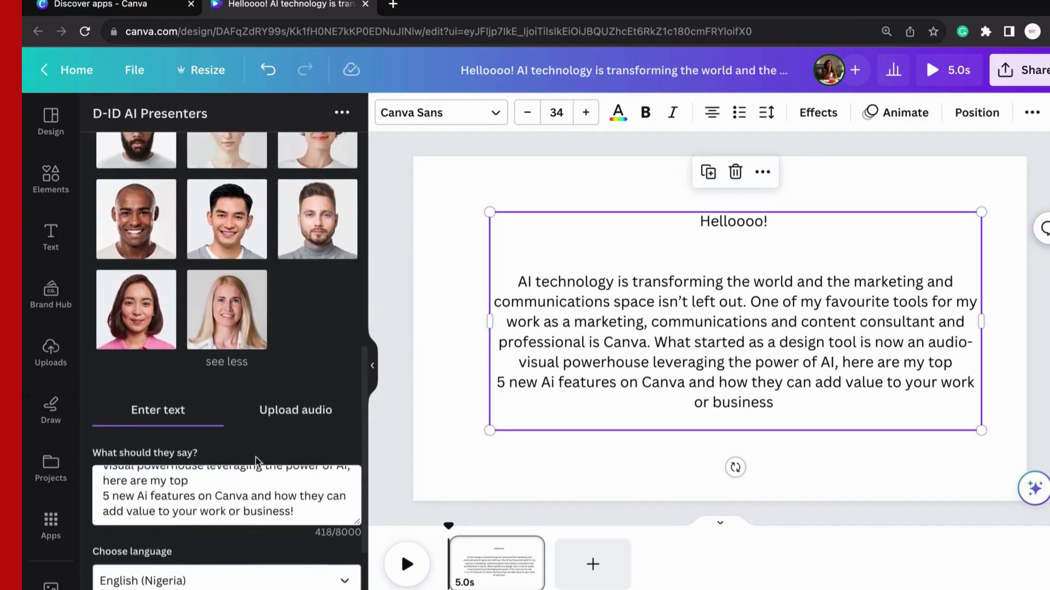
scroll(255, 460, "down", 5)
left_click(342, 430)
left_click(315, 453)
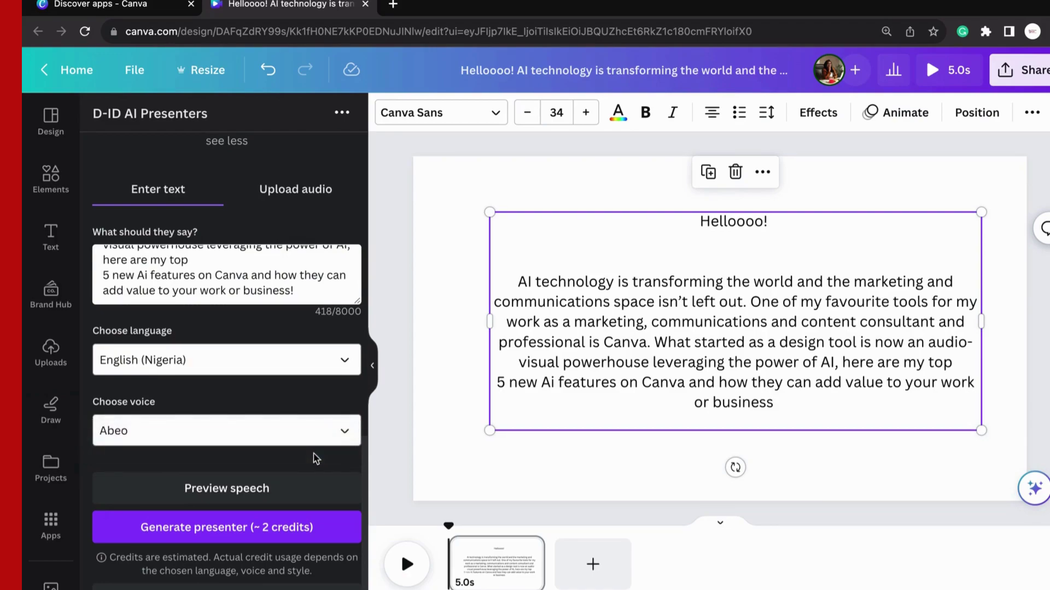
Step: Preview the script in the Abeo voice and stop the playback
scroll(277, 382, "up", 8)
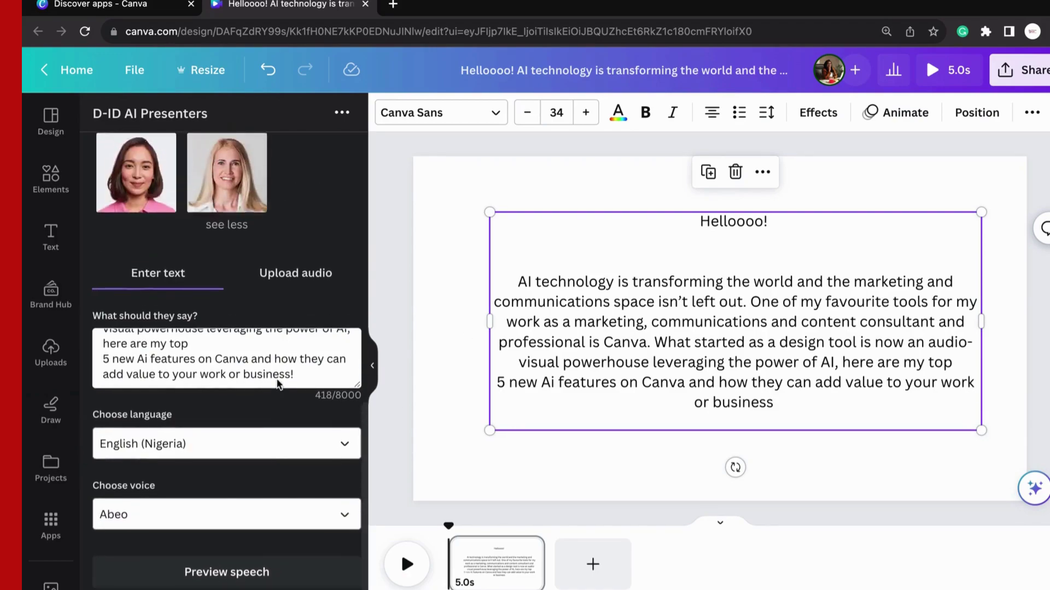
scroll(276, 380, "down", 8)
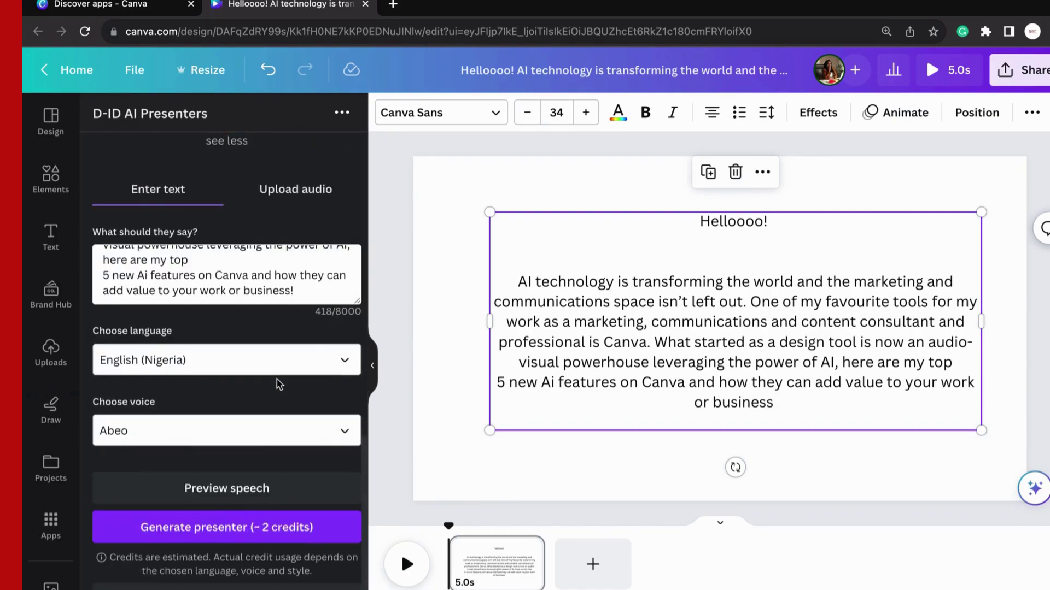
left_click(230, 497)
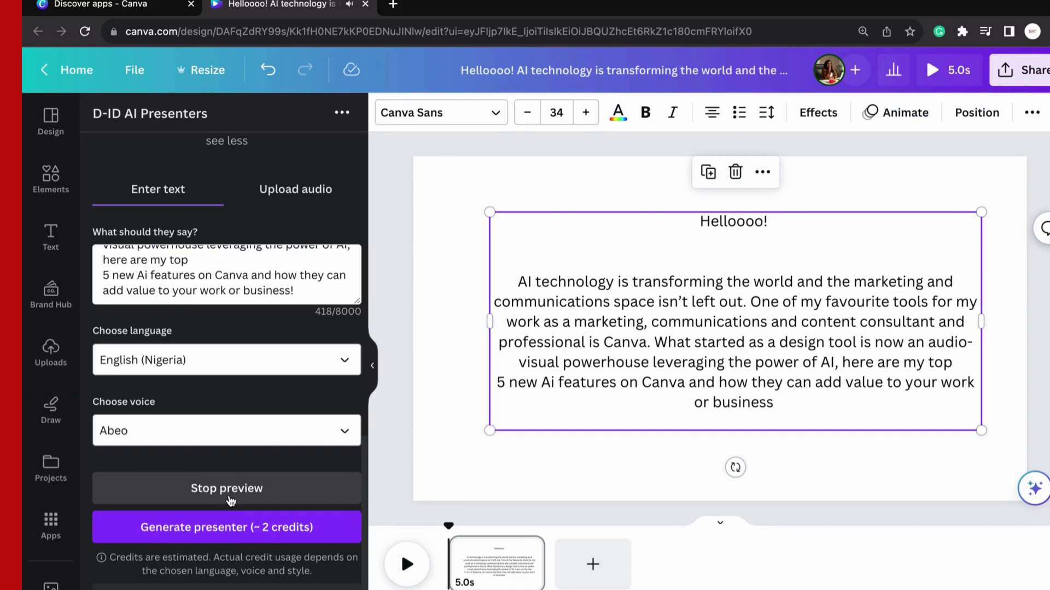
left_click(231, 500)
scroll(230, 500, "down", 6)
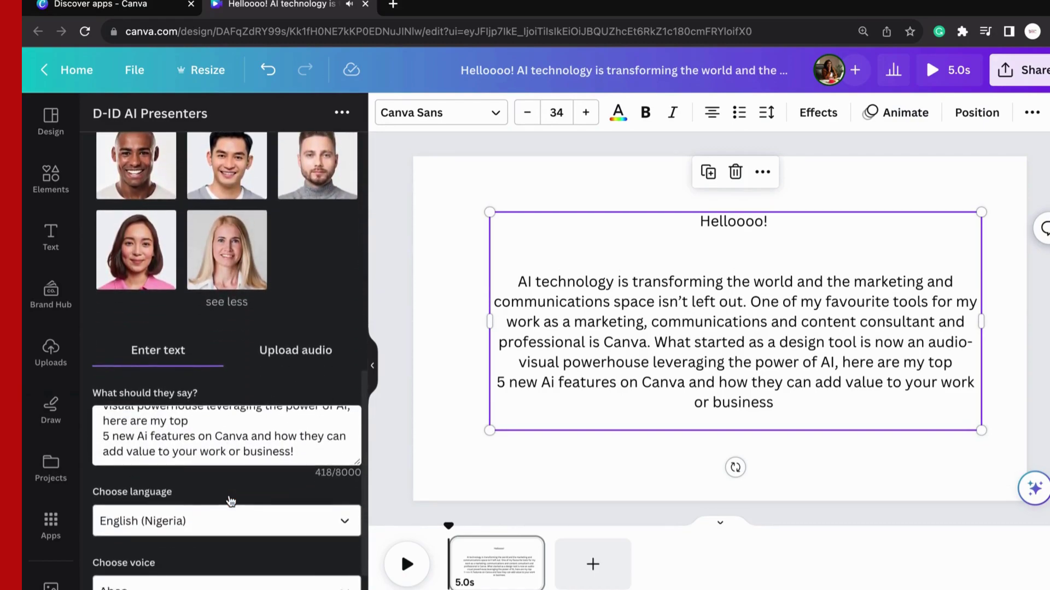
scroll(231, 501, "down", 3)
left_click(231, 497)
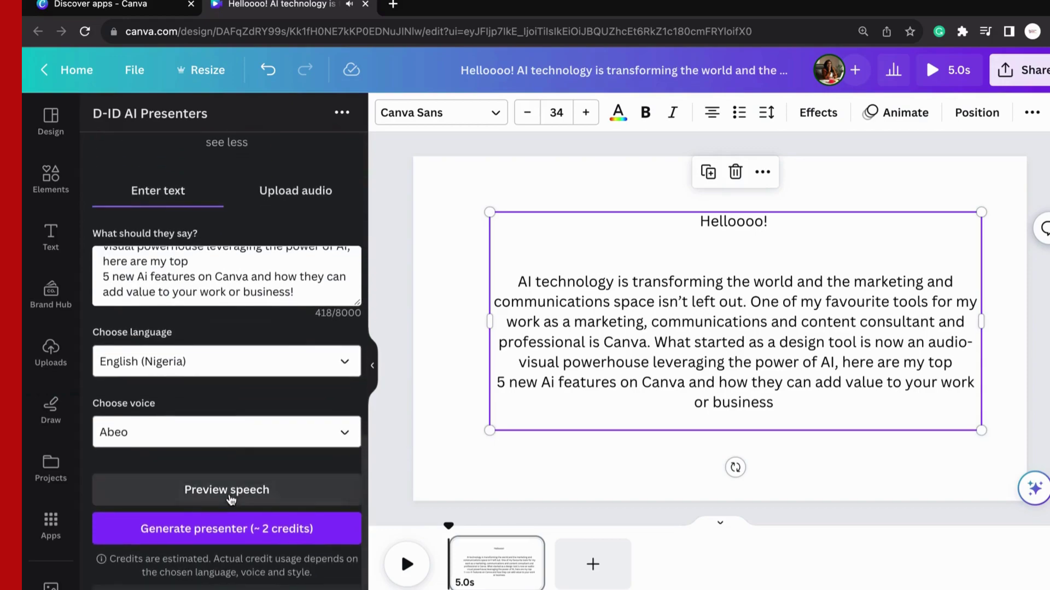
Step: Connect a D-ID account through Google sign-in and generate the presenter video
left_click(235, 533)
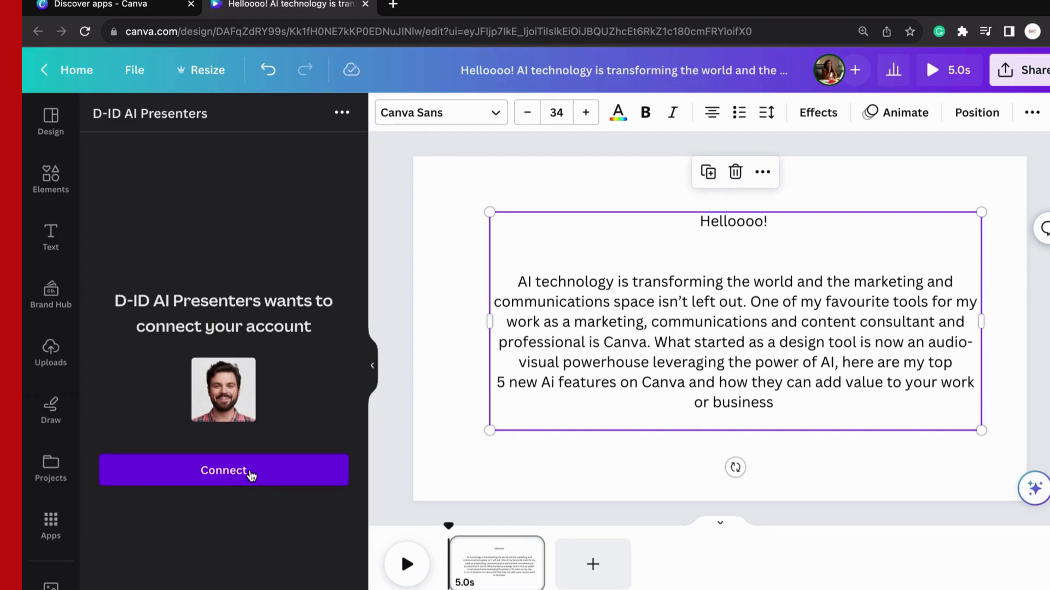
left_click(251, 473)
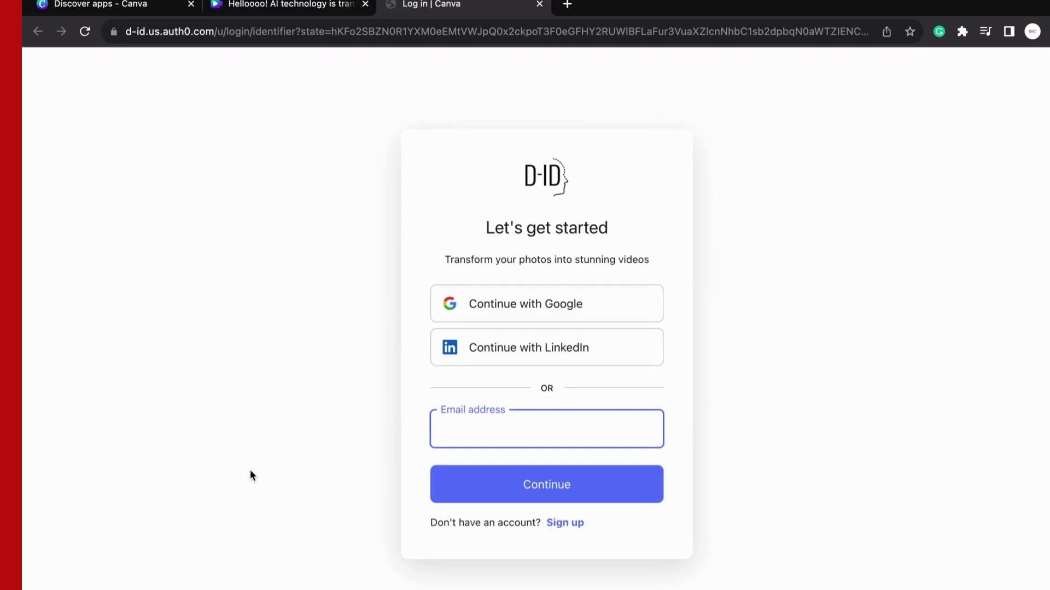
left_click(517, 309)
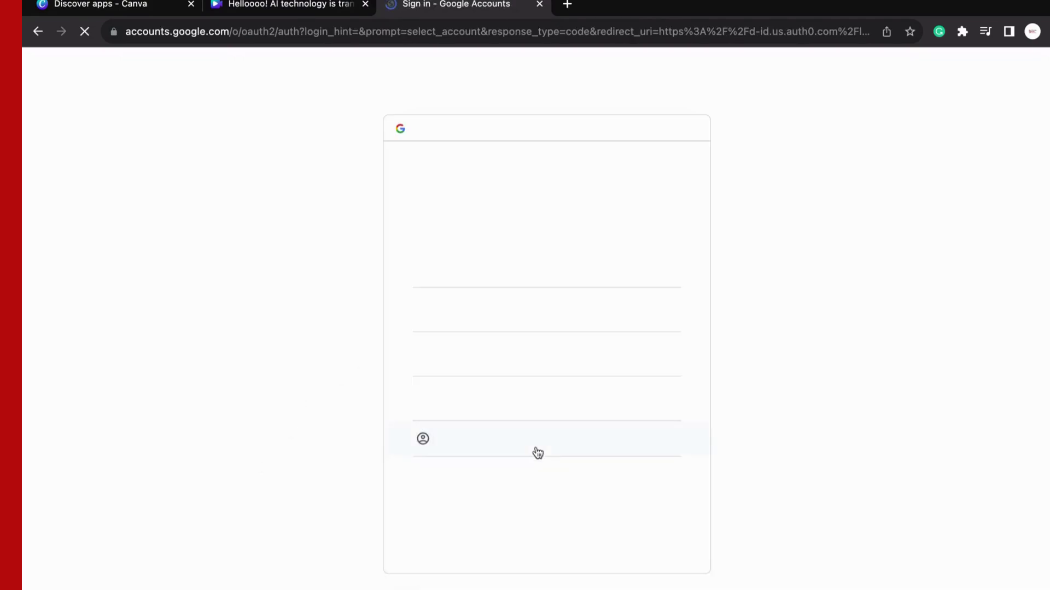
left_click(525, 268)
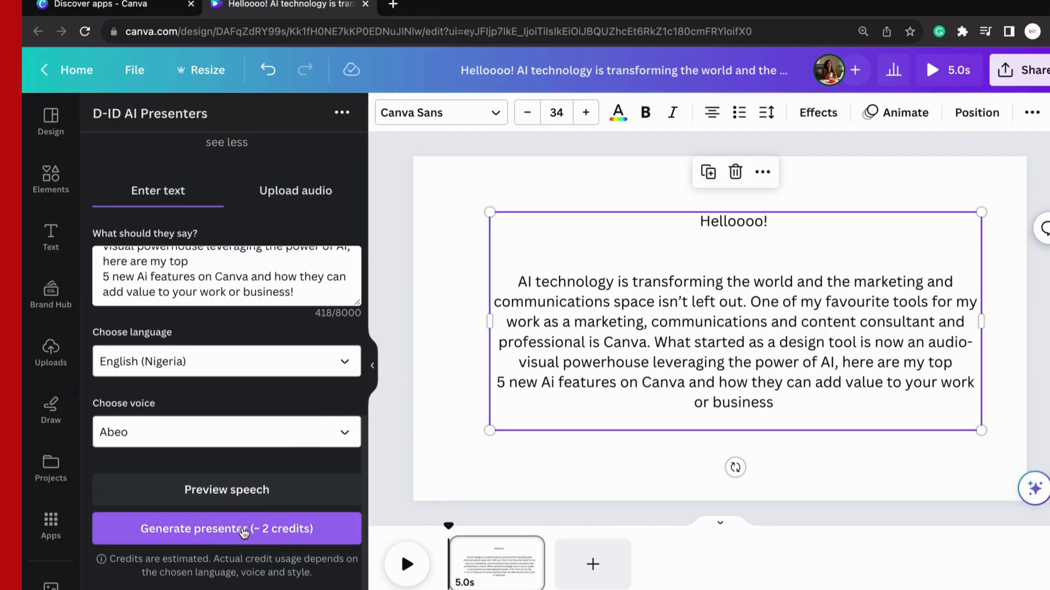
left_click(244, 529)
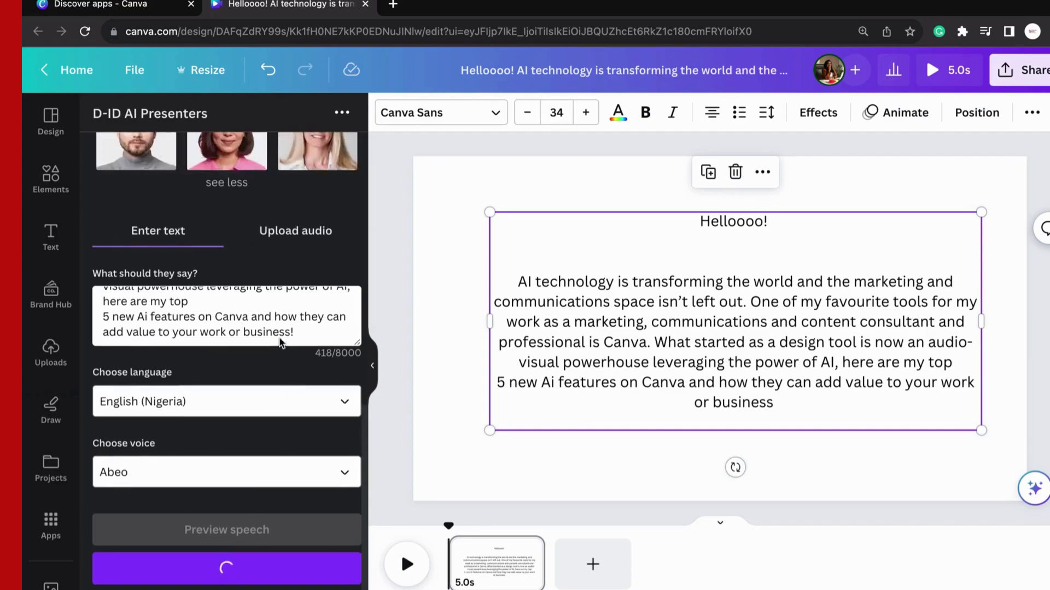
scroll(281, 343, "down", 3)
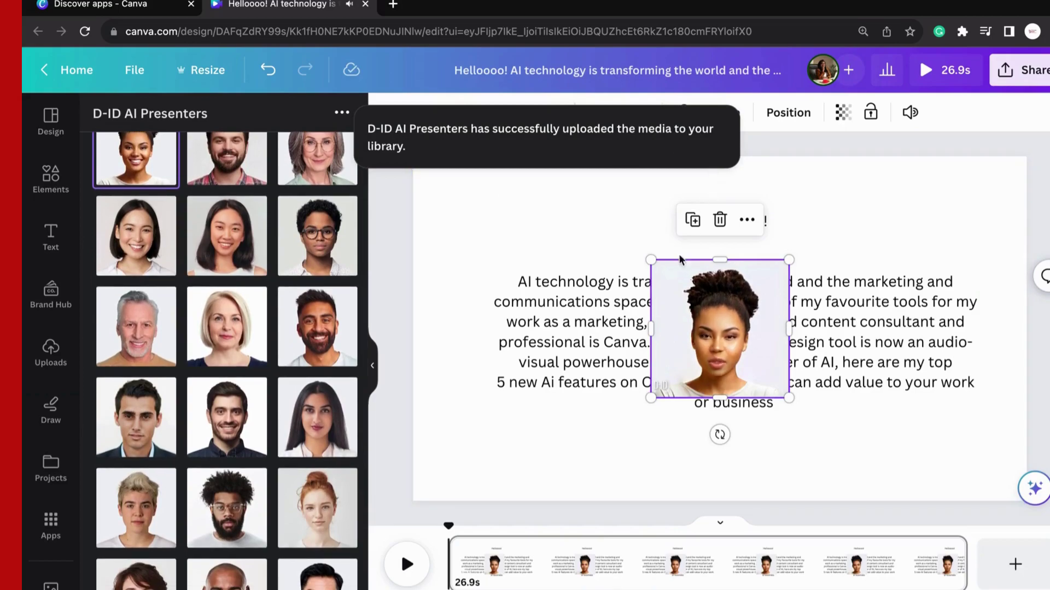
Step: Move the presenter video to the slide's lower-left corner, shift the text block up above it, and pause the video
left_click(719, 325)
left_click_drag(717, 313, 523, 404)
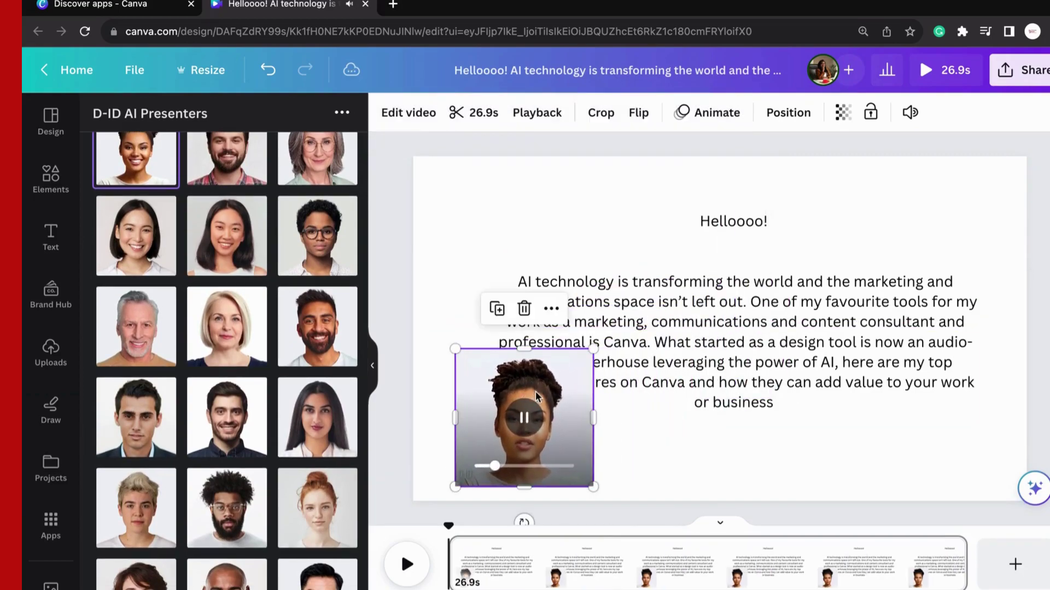
left_click_drag(703, 347, 712, 274)
left_click(522, 415)
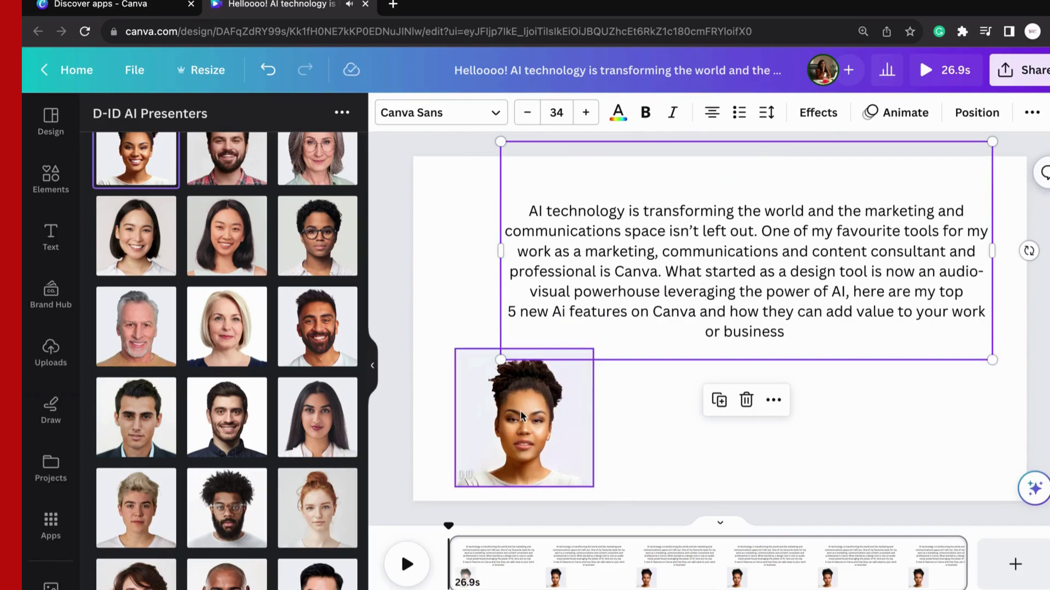
Step: Set the presenter's voice to Ezinne
scroll(261, 418, "down", 2)
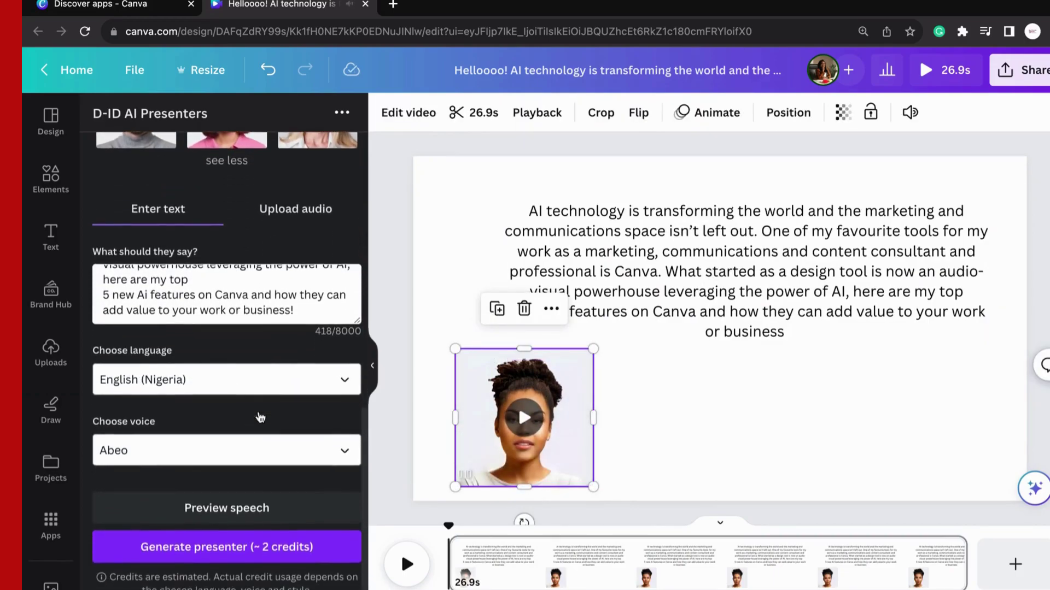
left_click(343, 450)
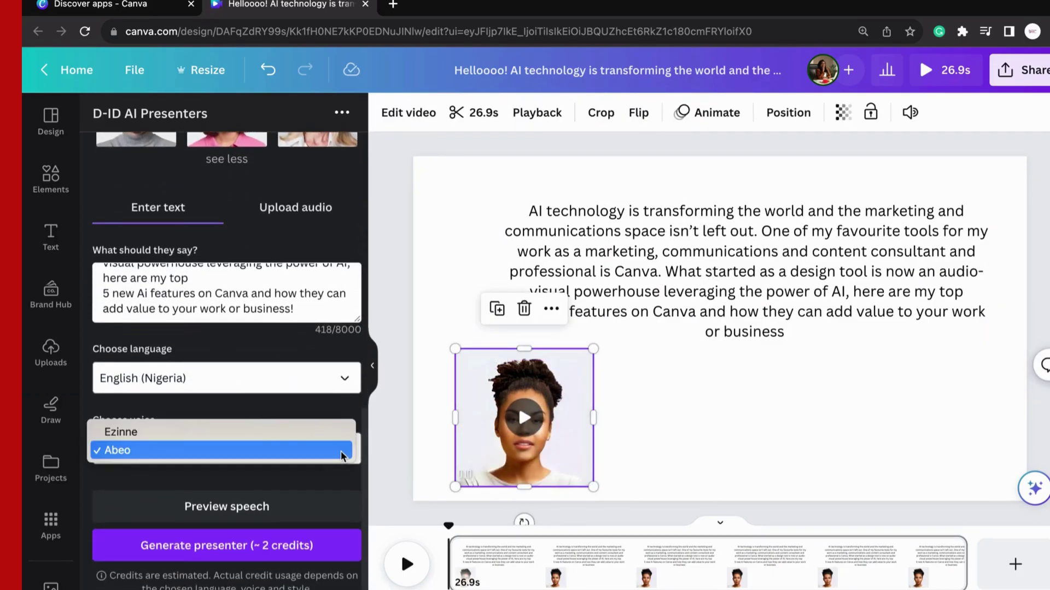
left_click(323, 431)
Step: Set the presenter's language to English (United Kingdom) and review the speaking styles, keeping cheerful
scroll(322, 436, "up", 1)
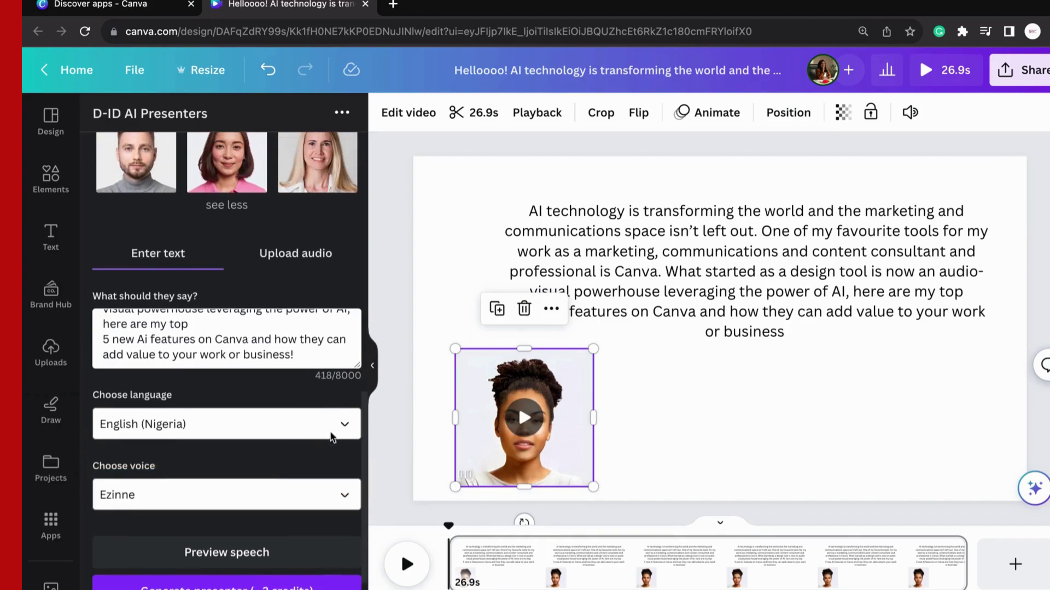
left_click(349, 427)
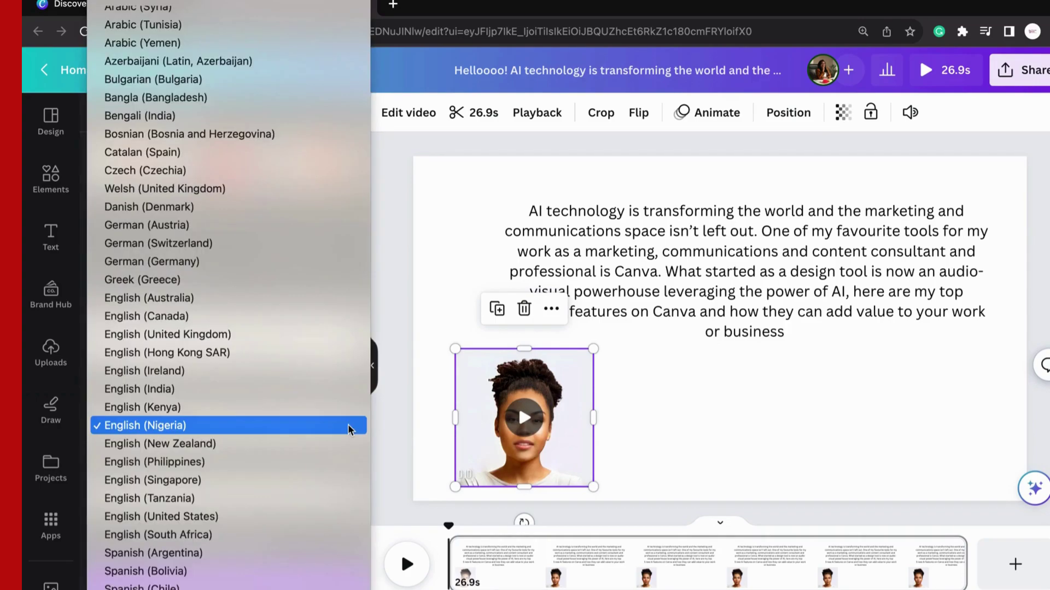
left_click(260, 335)
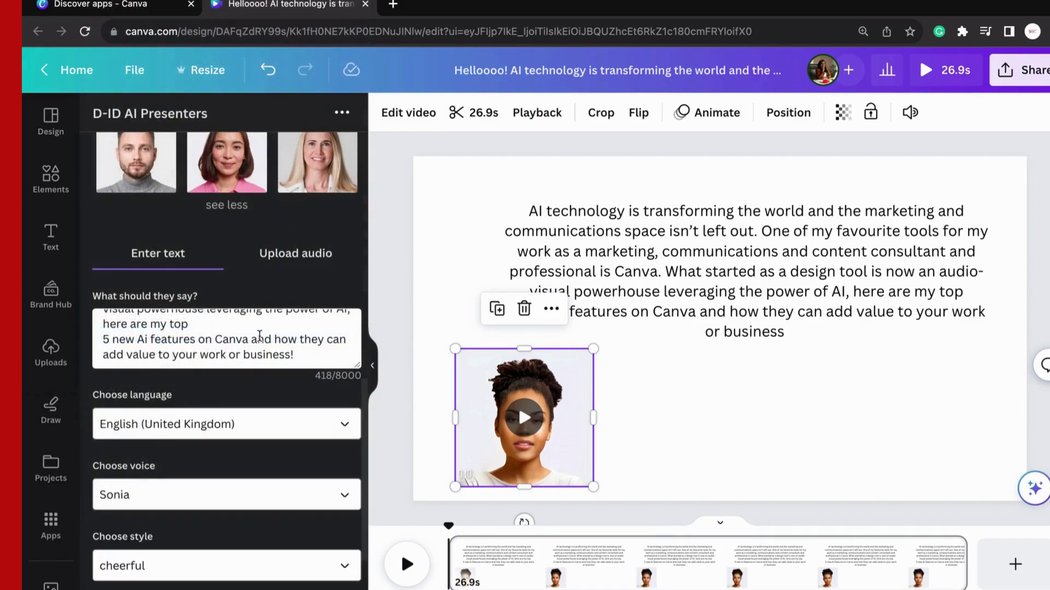
scroll(235, 536, "down", 2)
scroll(235, 536, "down", 1)
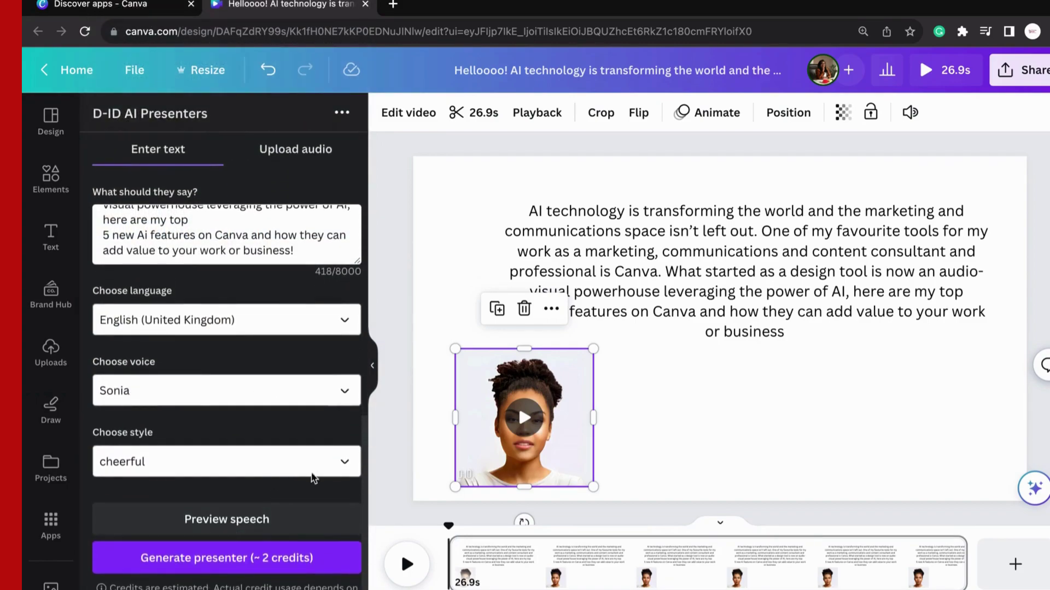
left_click(343, 468)
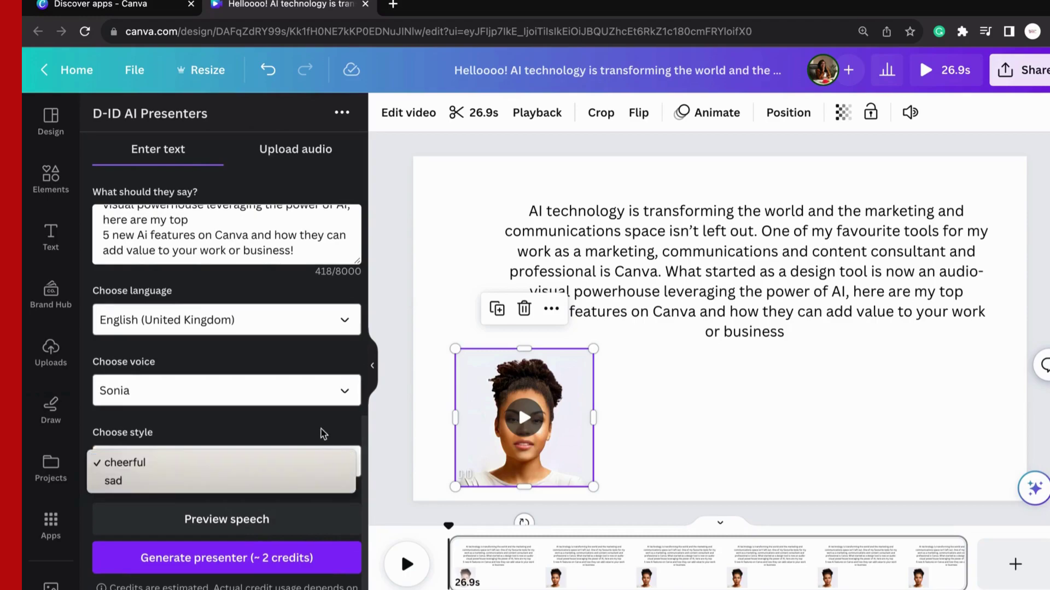
left_click(321, 430)
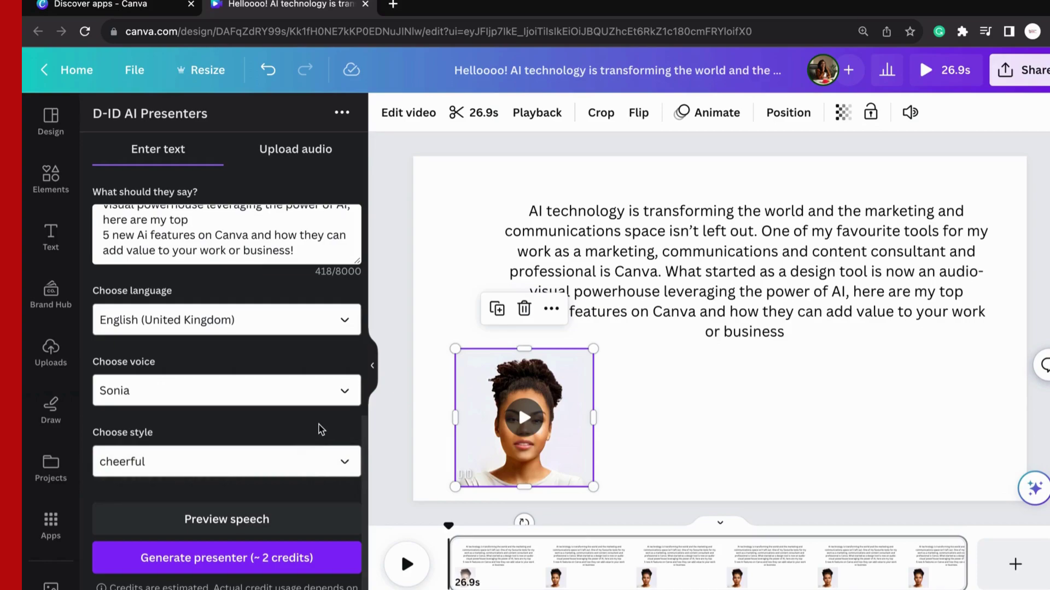
Step: Review the presenter script, preview it in the Sonia voice with the cheerful style, and stop the preview
scroll(321, 431, "up", 3)
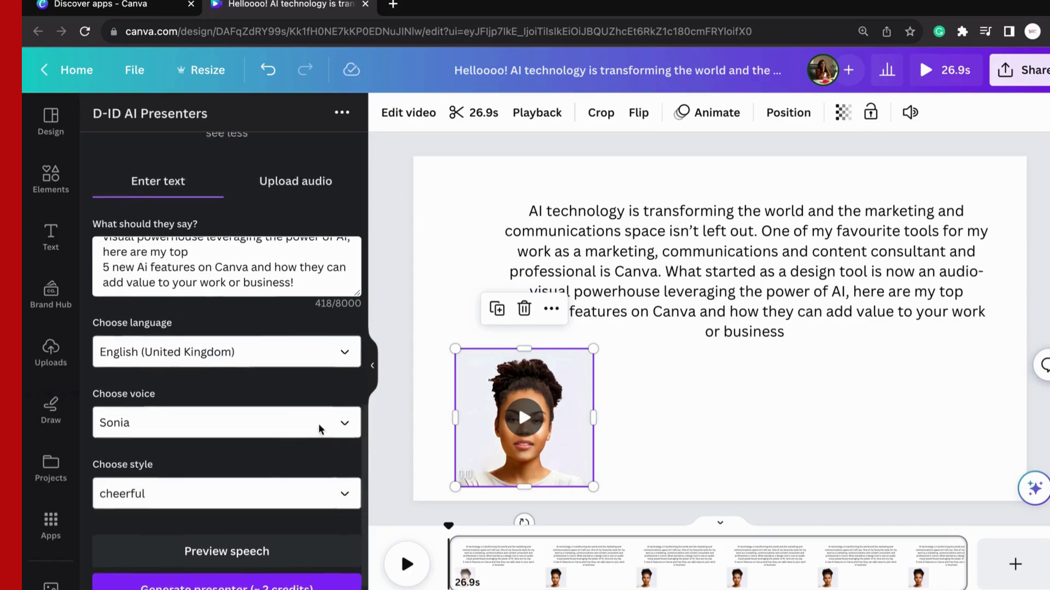
scroll(315, 294, "up", 6)
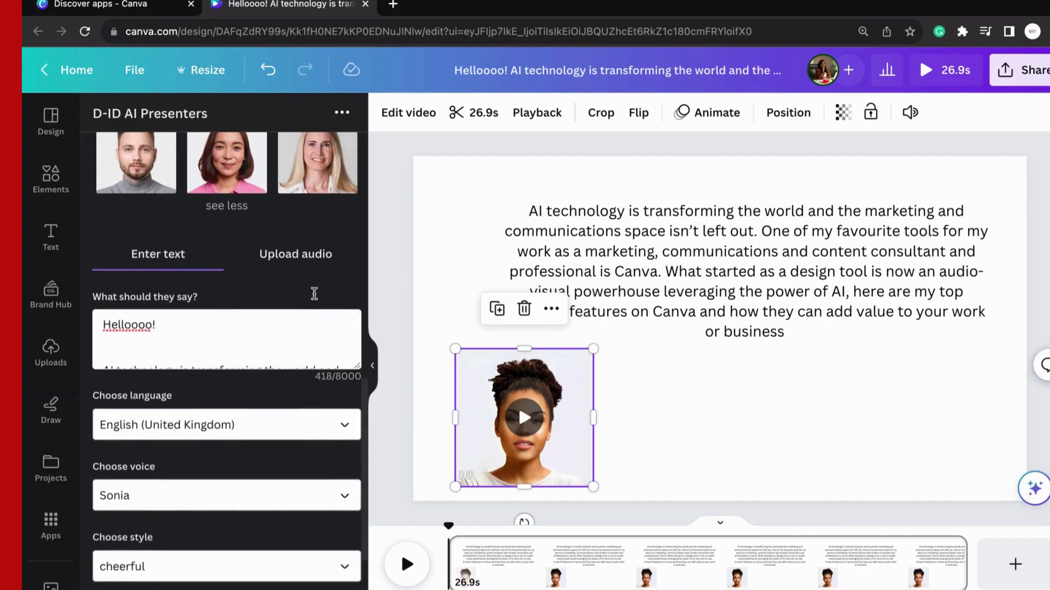
scroll(288, 328, "down", 5)
scroll(290, 328, "down", 3)
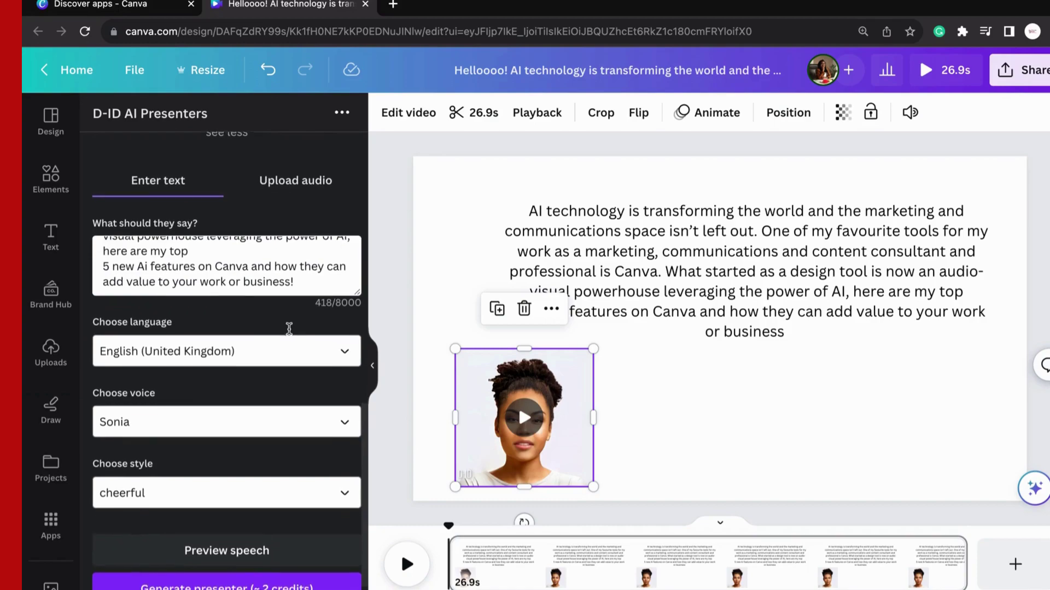
left_click(236, 551)
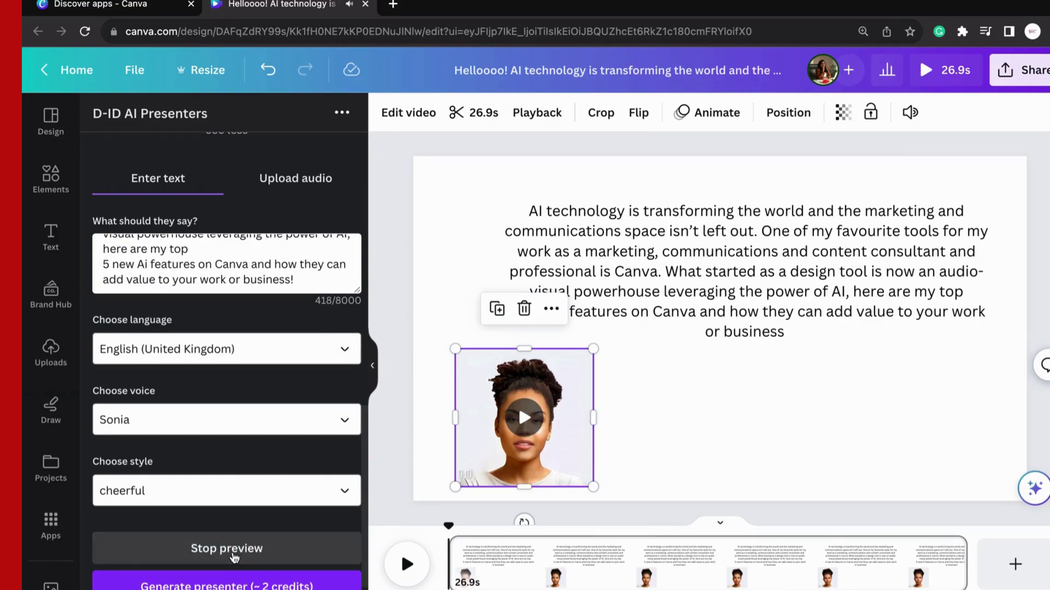
left_click(235, 555)
Step: Generate the new presenter video and move it to the lower-right area of the slide, below the text
left_click(227, 584)
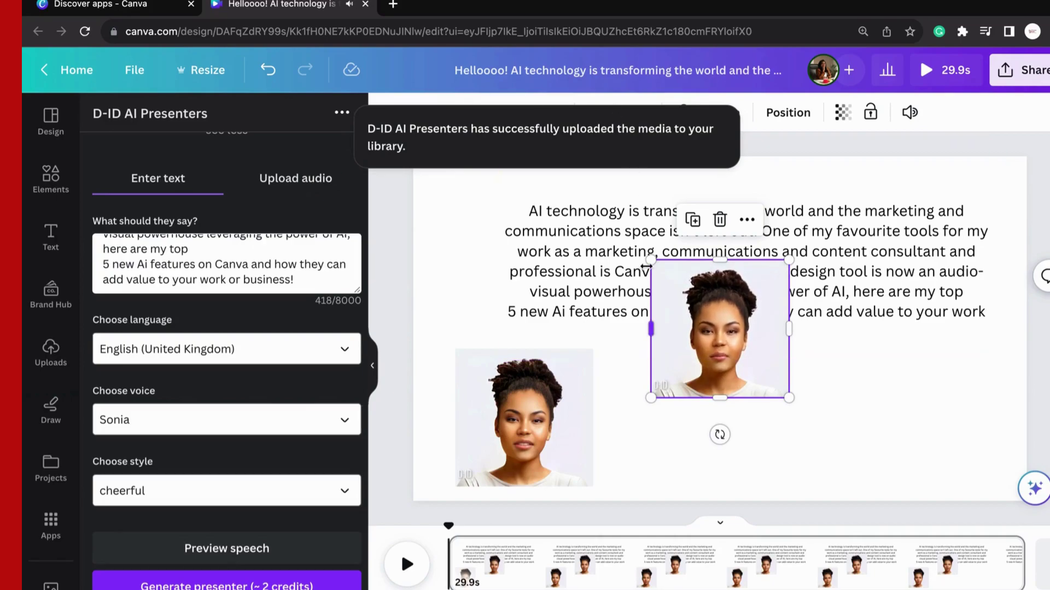
mouse_move(722, 338)
left_click_drag(722, 337, 904, 413)
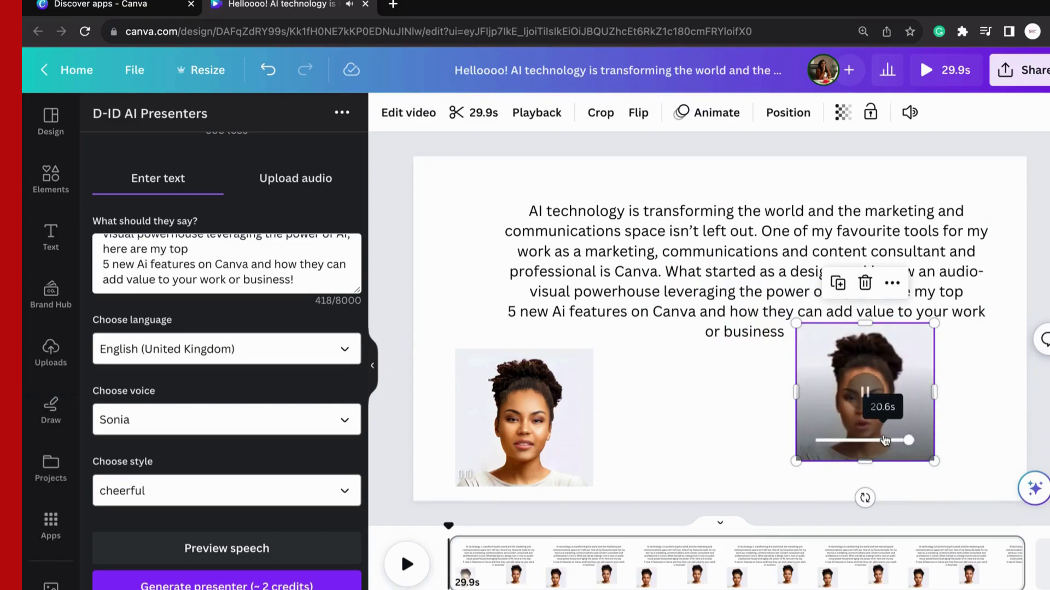
left_click(885, 440)
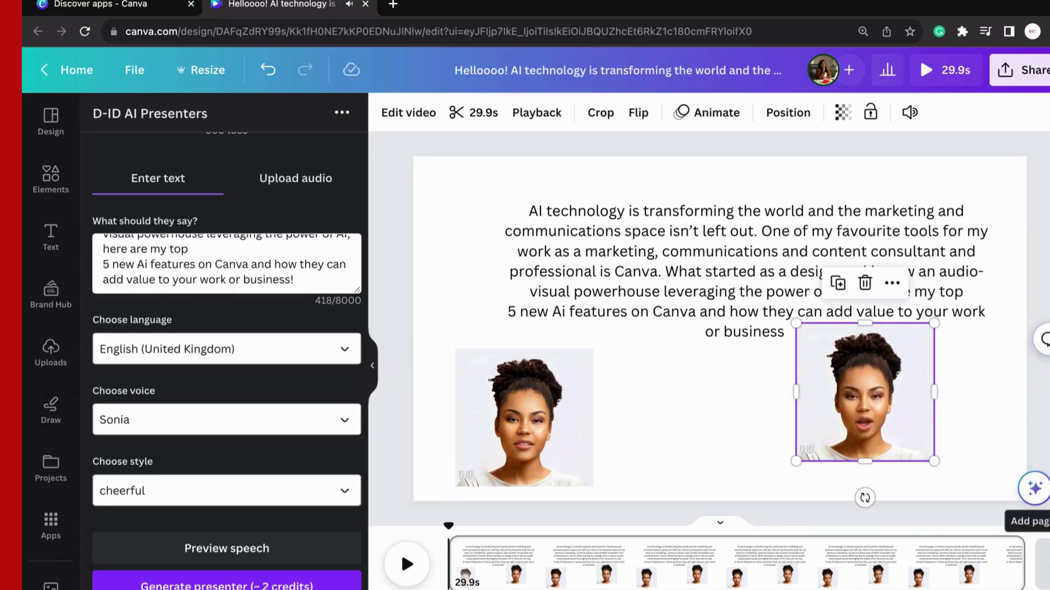
Step: Add a new page and apply the recently used Pink Yellow Blue Lavender Perwinkle Bright and Vibrant YouTube Outro template
left_click(1041, 563)
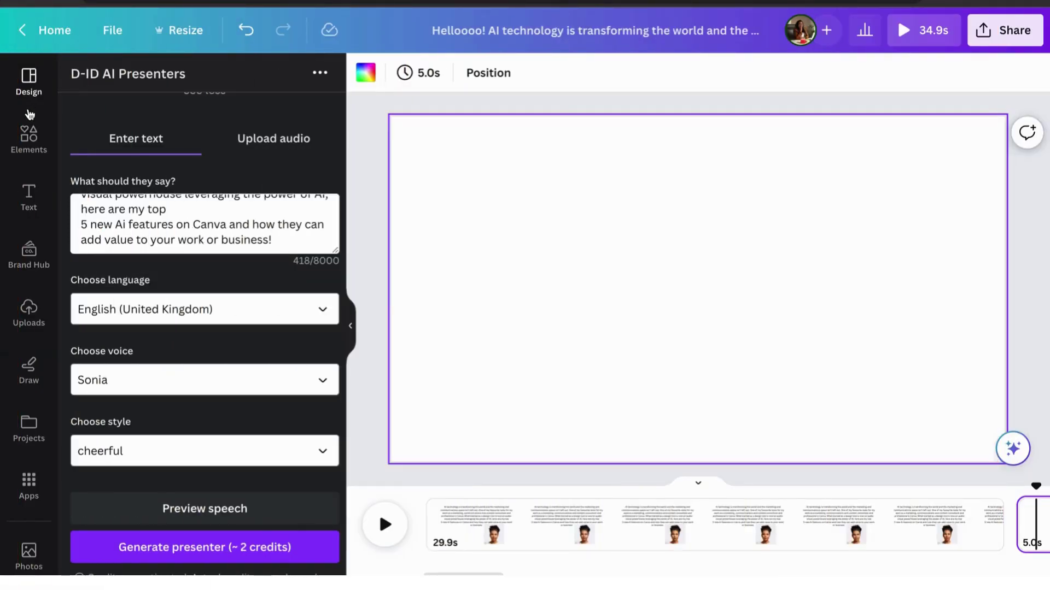
left_click(30, 88)
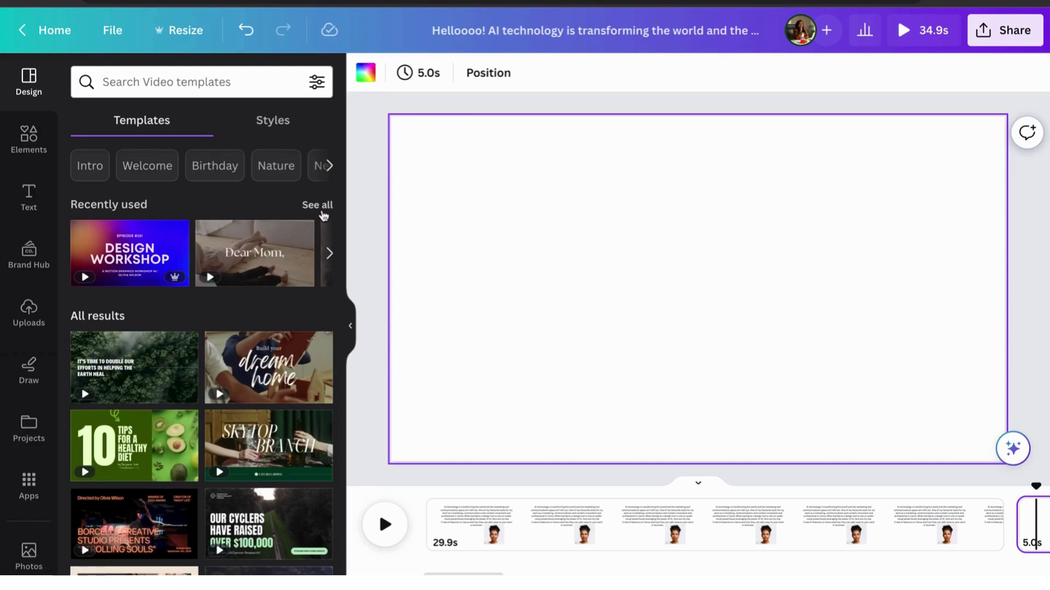
left_click(317, 207)
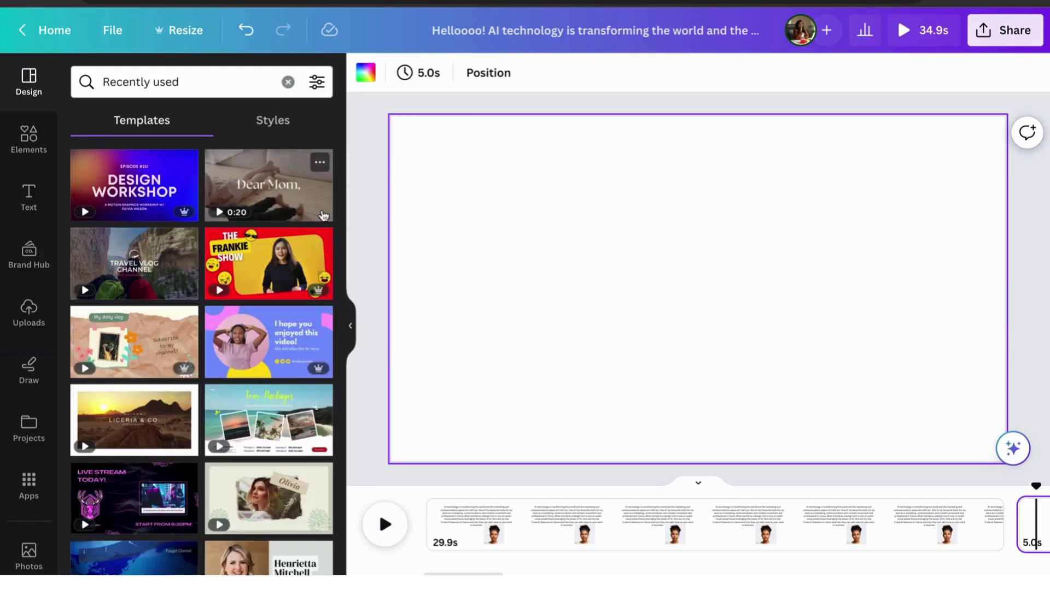
left_click(278, 339)
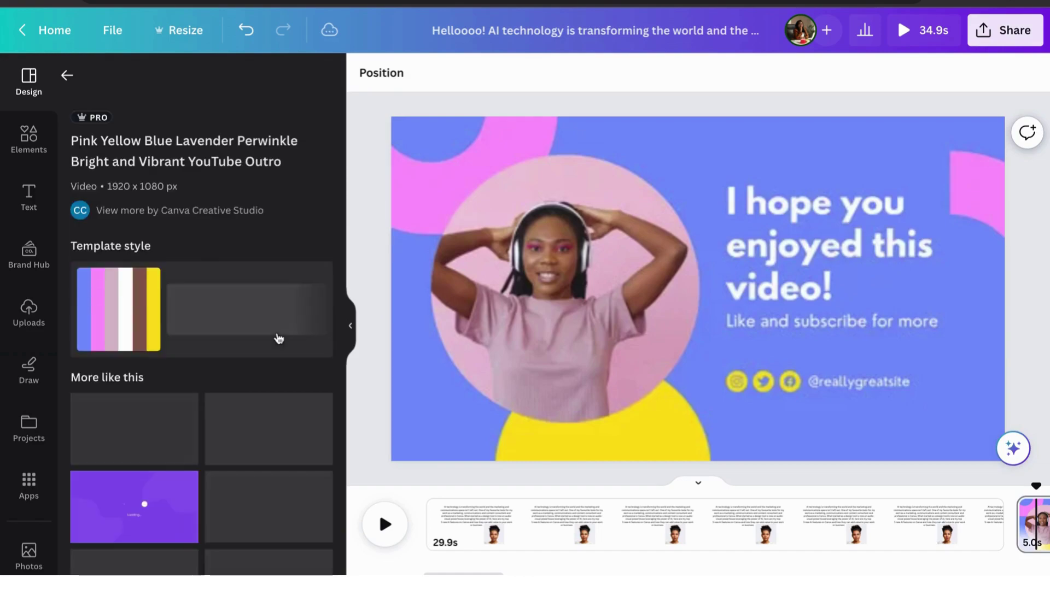
Step: Examine the editable heading, subtitle and social media handle on the outro page
left_click(794, 333)
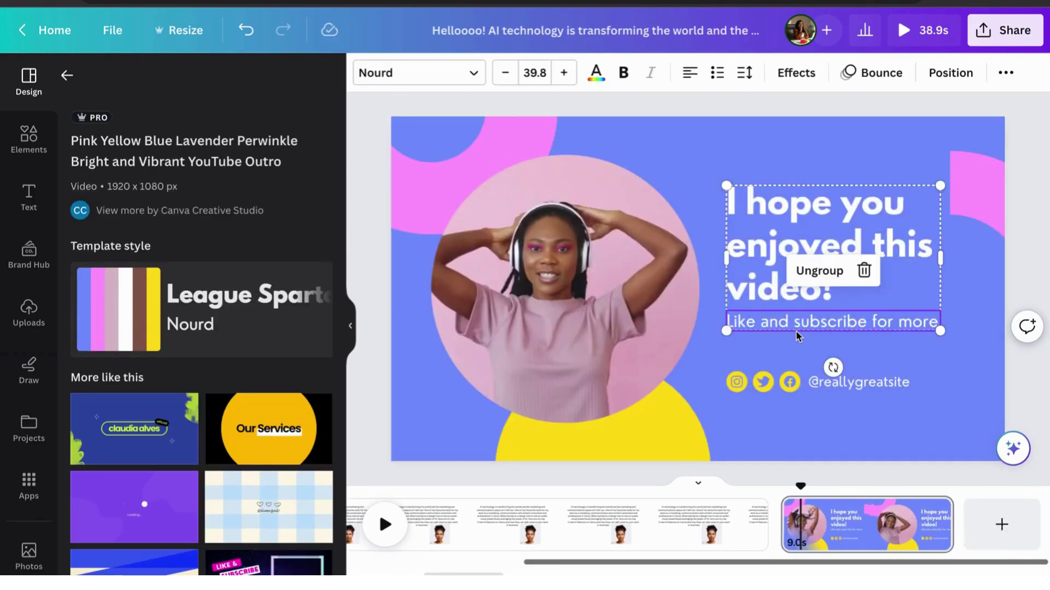
left_click_drag(1028, 405, 723, 371)
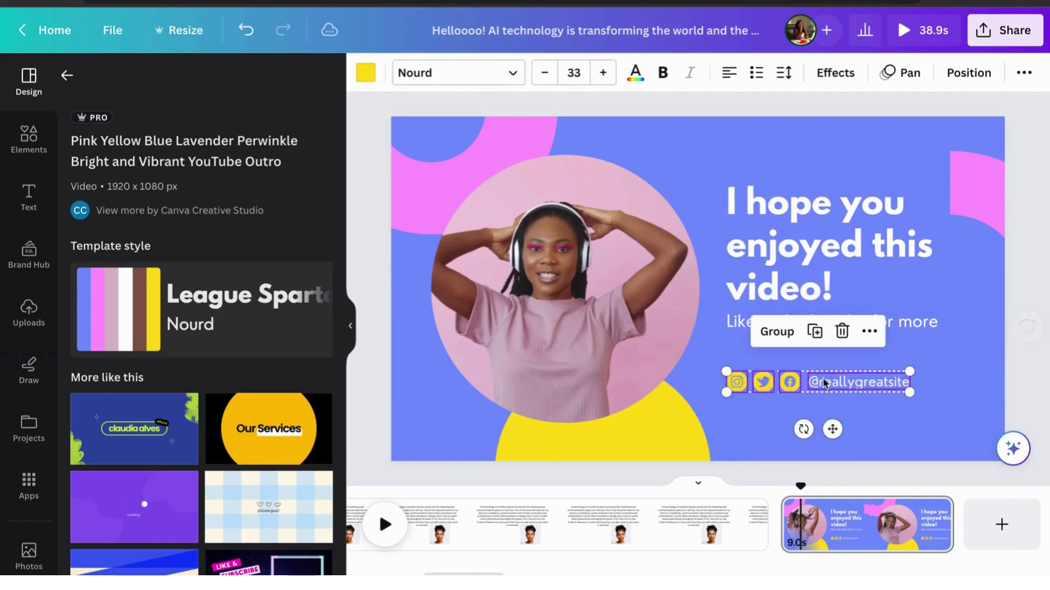
left_click(1024, 370)
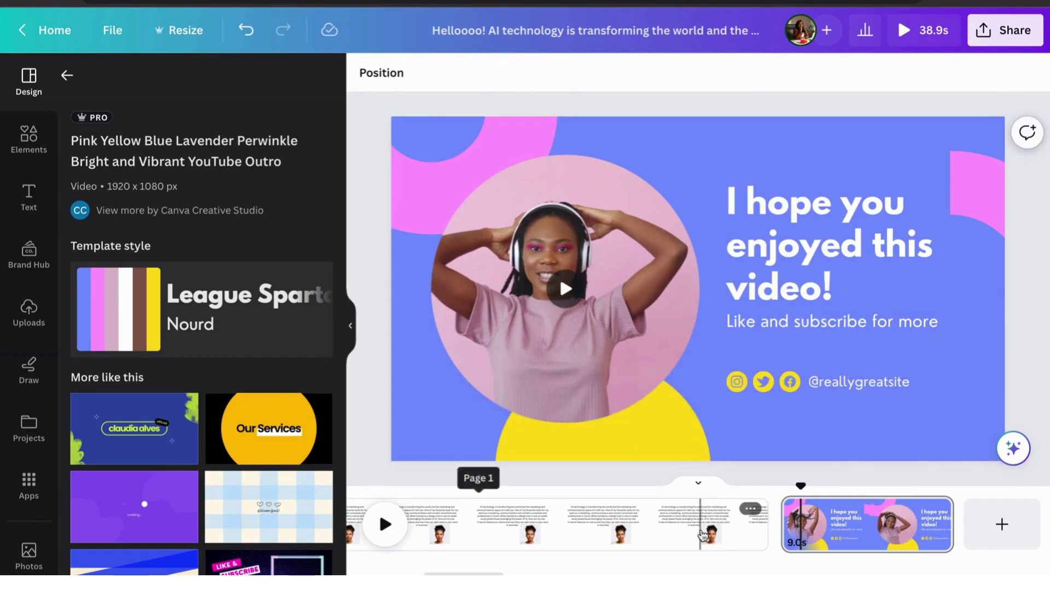
Step: Move page 1's presenter video into the slide's lower-right corner, clear of the text, and scrub it to 29.9 s
left_click(703, 533)
left_click(845, 352)
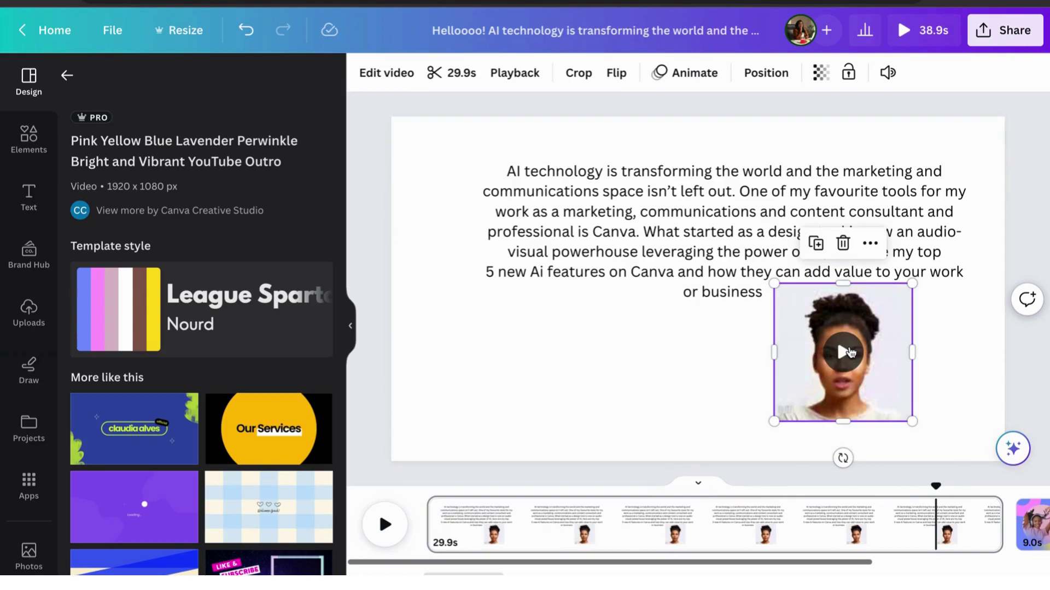
left_click(698, 428)
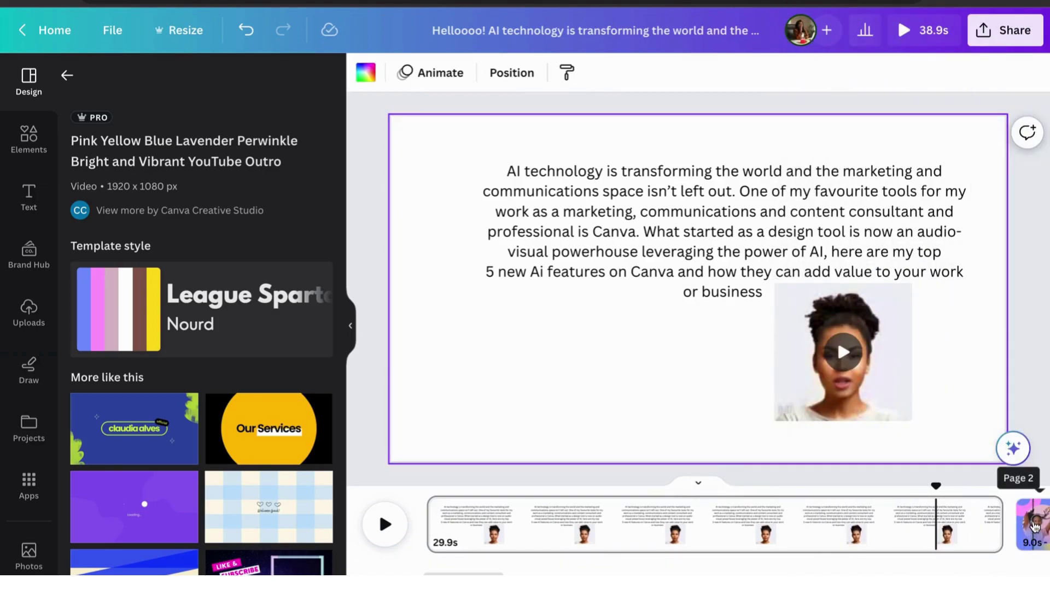
scroll(1034, 527, "right", 5)
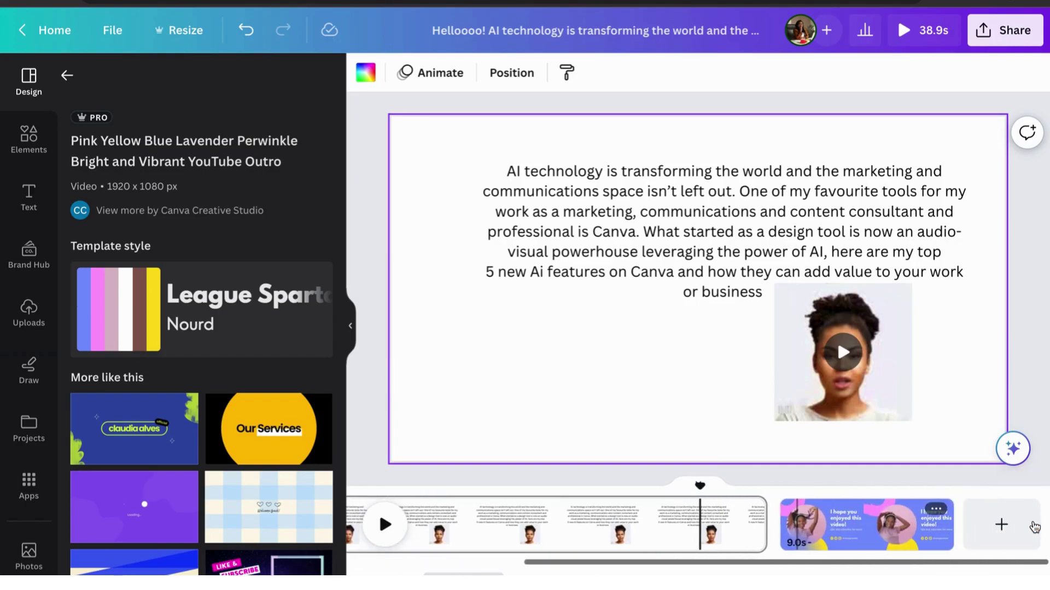
left_click(795, 377)
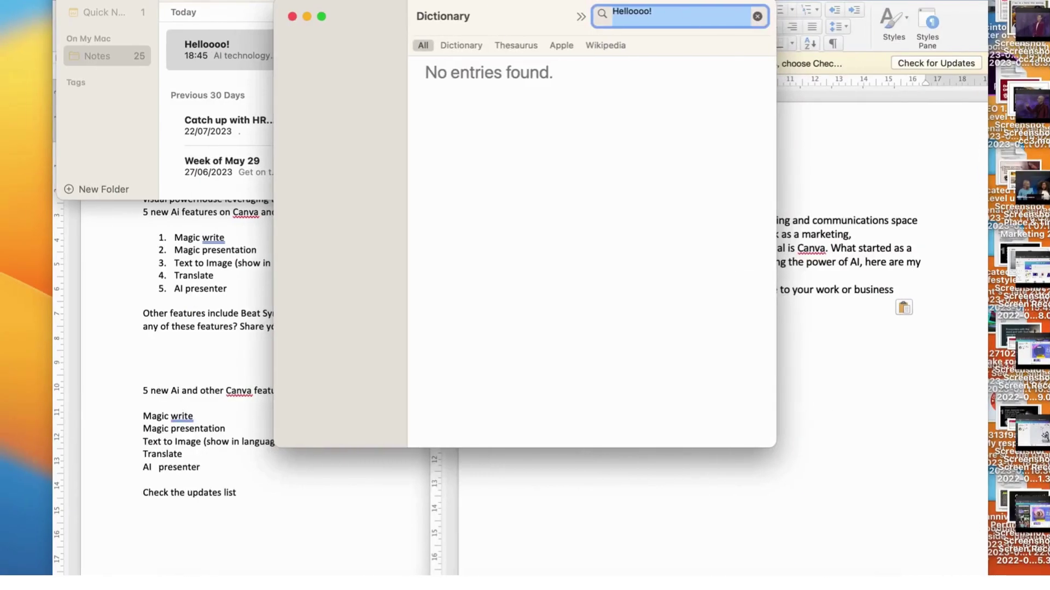
left_click(278, 575)
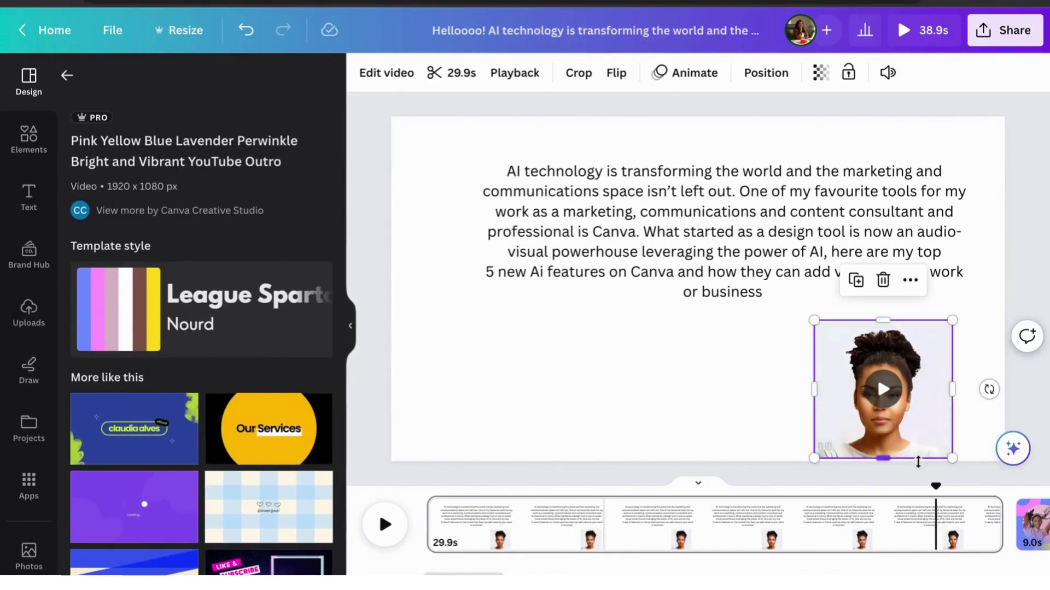
left_click_drag(887, 437, 929, 438)
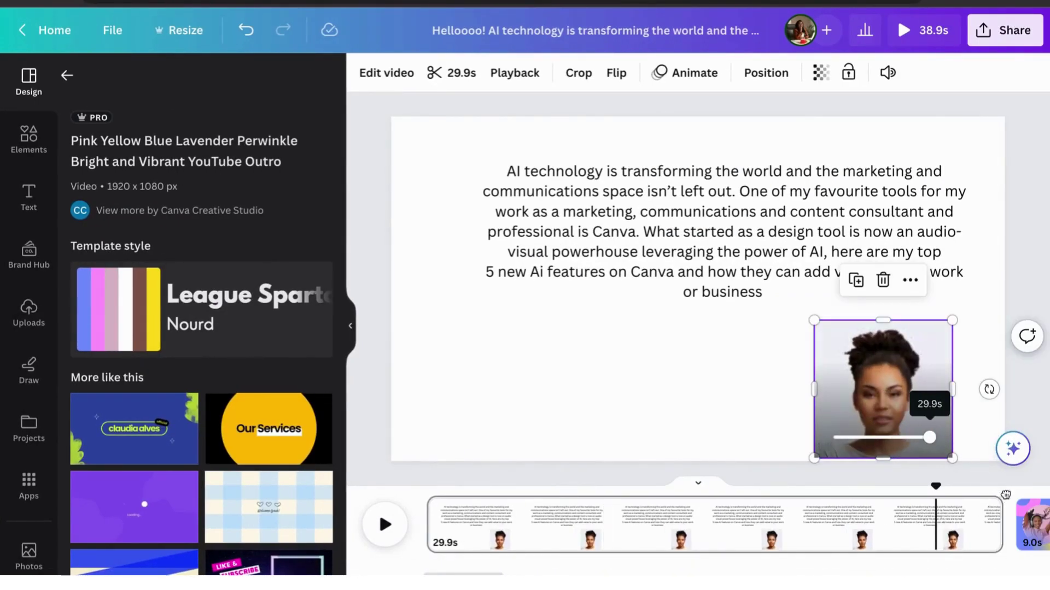
Step: Copy the presenter video from page 1 and paste it onto the outro page
left_click(1040, 526)
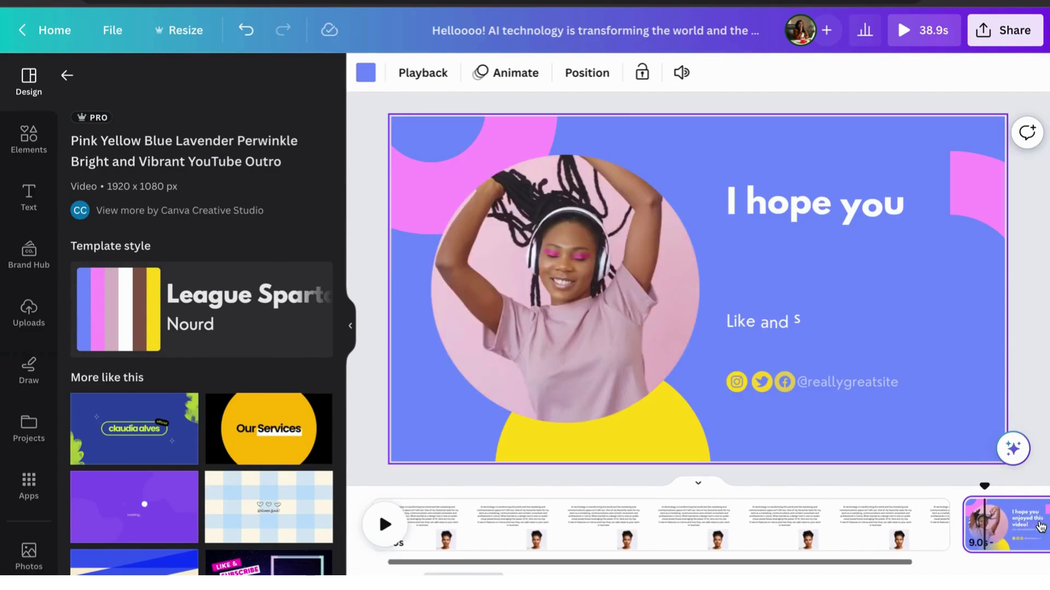
left_click(727, 525)
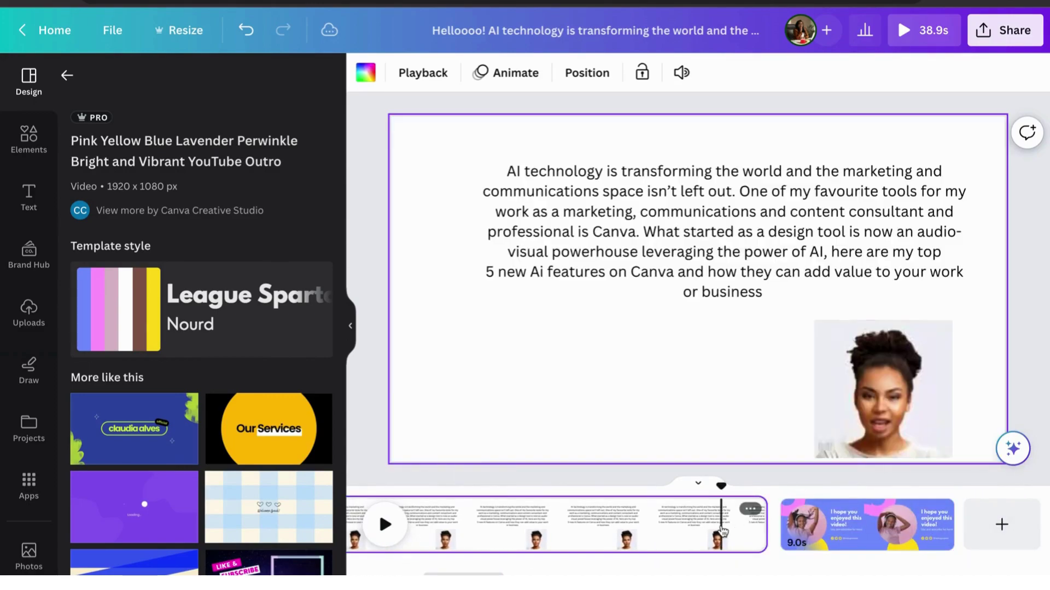
left_click(859, 367)
right_click(858, 368)
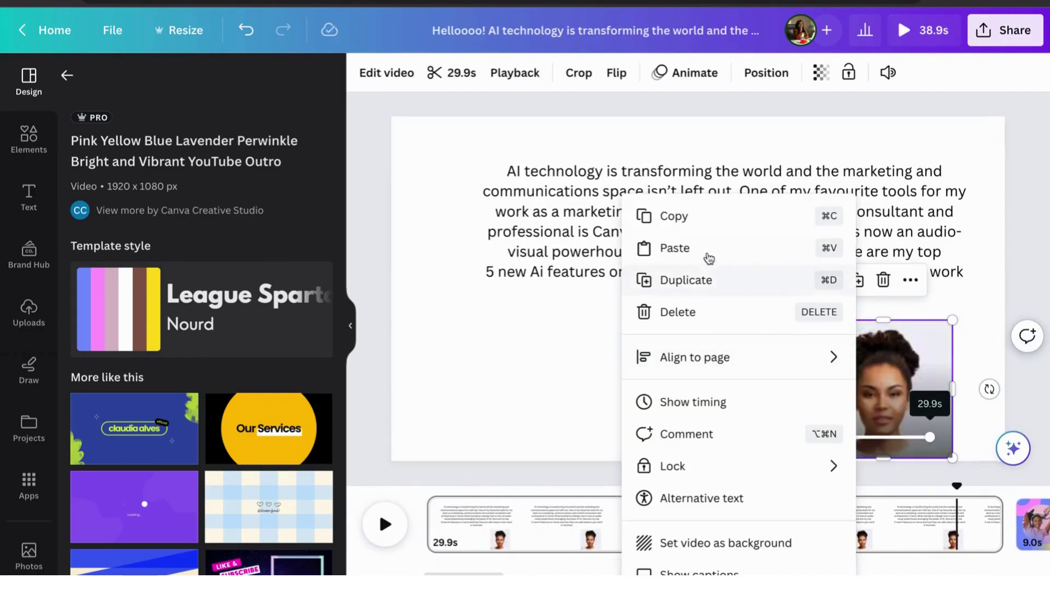
left_click(702, 222)
left_click(1038, 526)
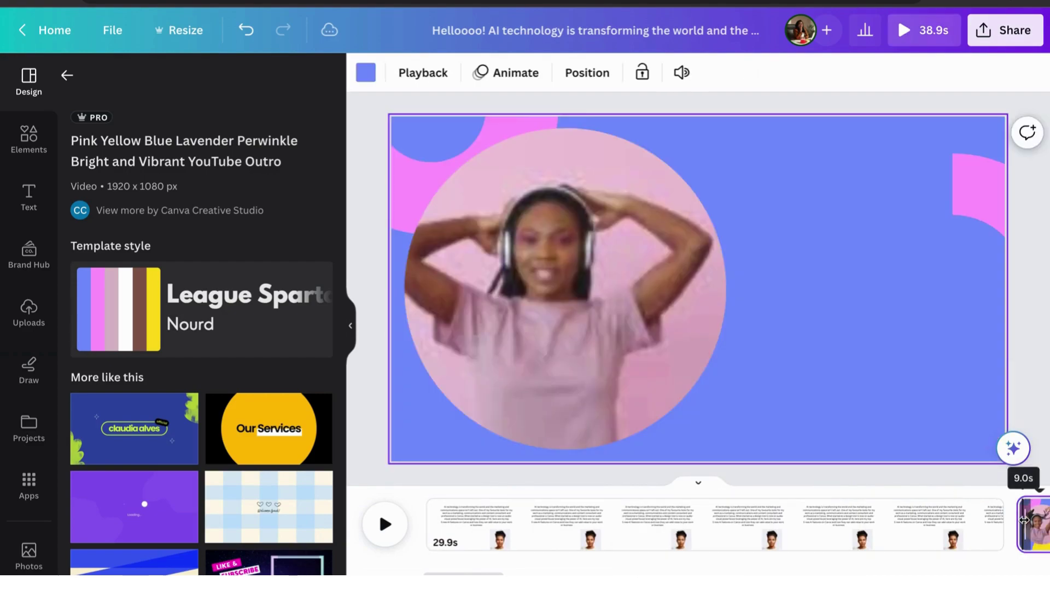
key("super+v")
Step: Delete the circular video of the woman with headphones from the outro page
right_click(553, 295)
mouse_move(553, 299)
left_click(604, 184)
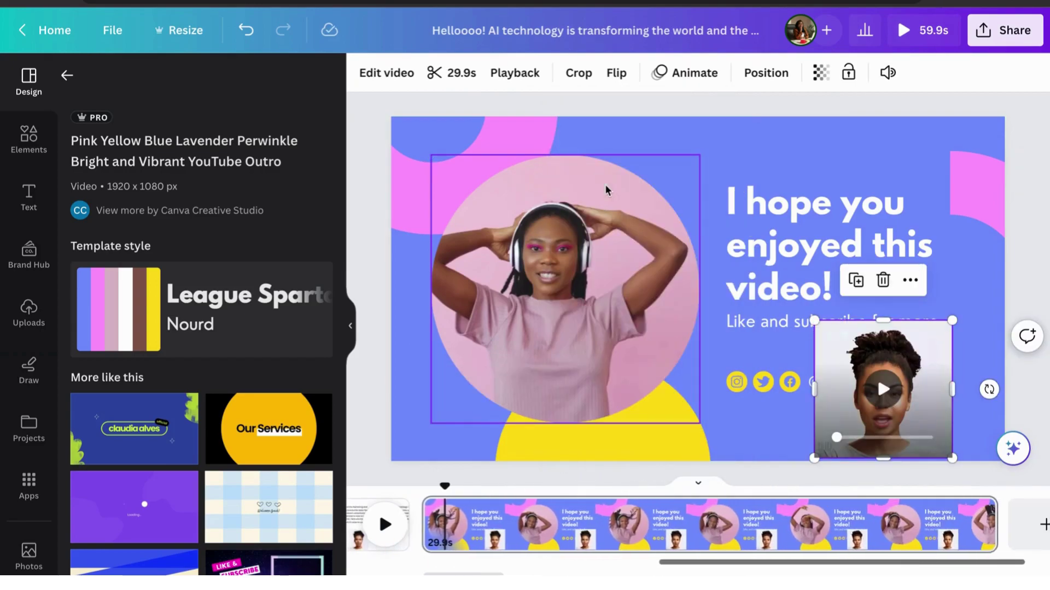
left_click(585, 337)
key("Delete")
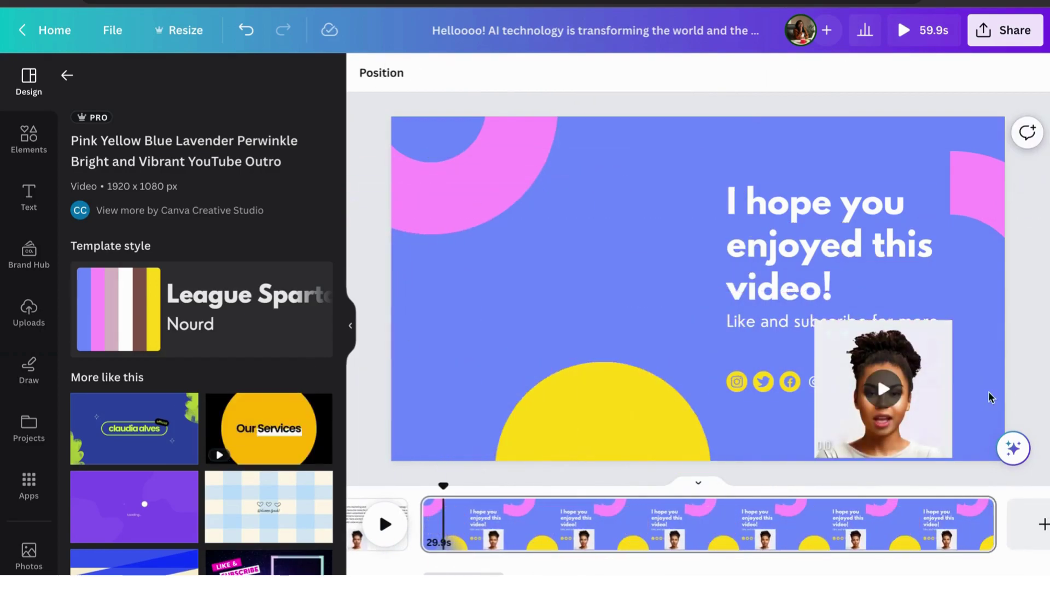
Step: Move the presenter video to the empty area beside the outro heading and play it
left_click_drag(907, 423, 548, 283)
left_click_drag(949, 374, 643, 252)
left_click(569, 278)
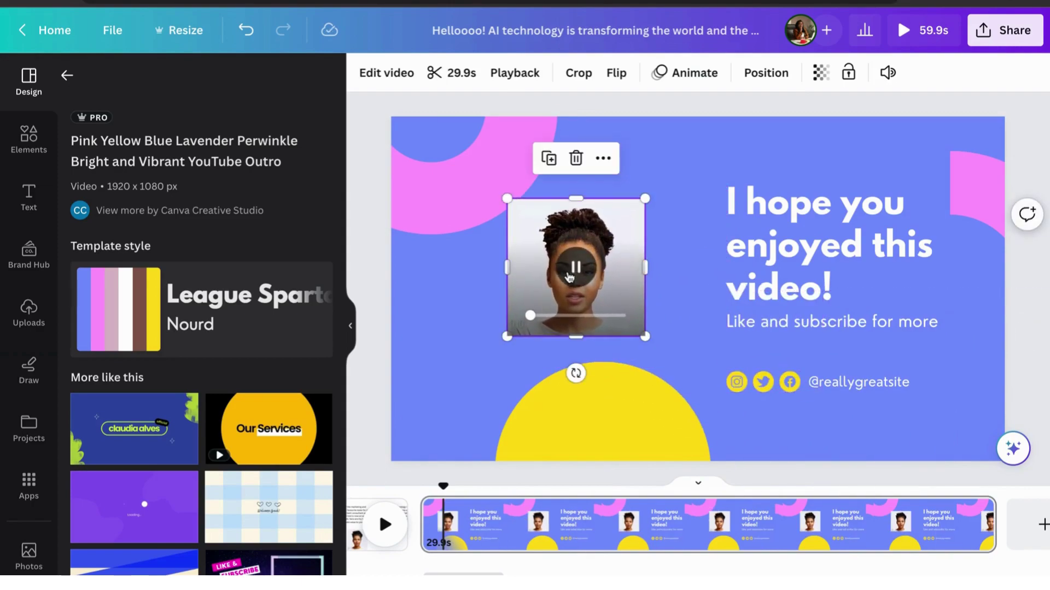
Step: Search the elements library for "frame" and show all results in the Frames category
left_click(479, 374)
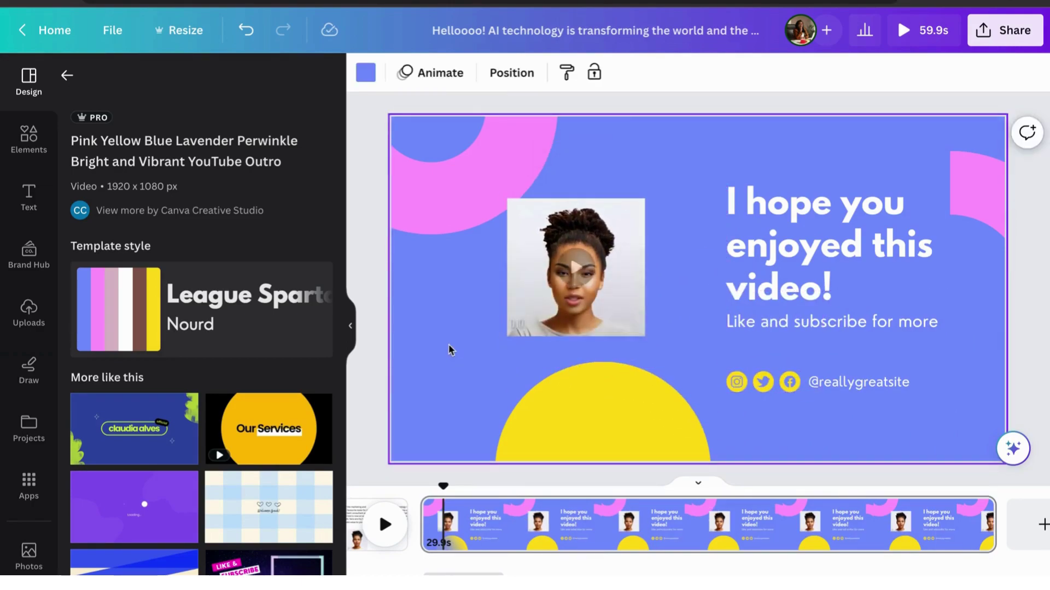
left_click(30, 144)
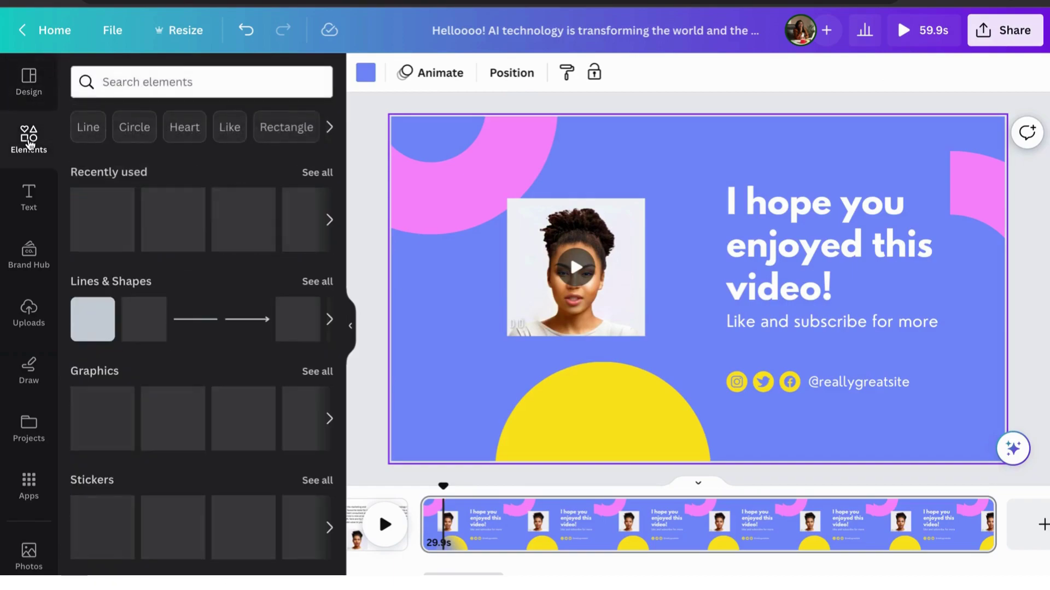
scroll(122, 366, "down", 4)
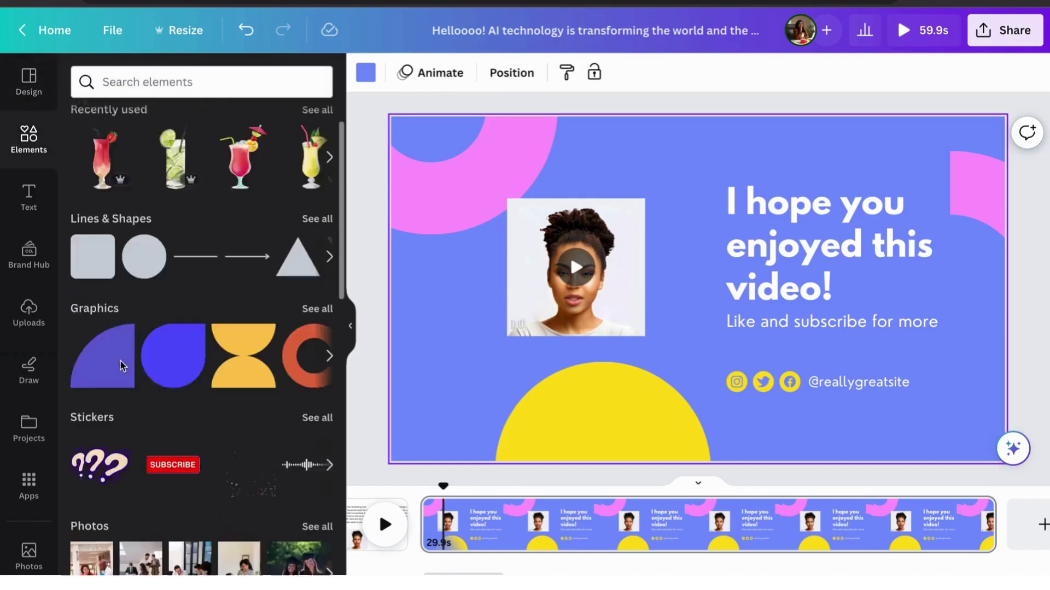
left_click(128, 83)
type("frame")
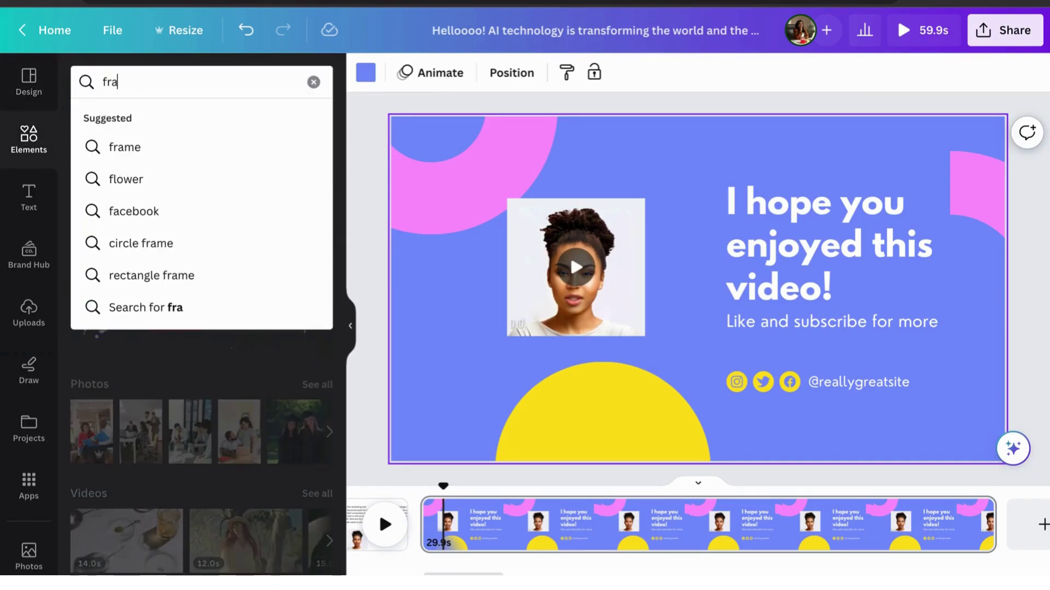
left_click(126, 149)
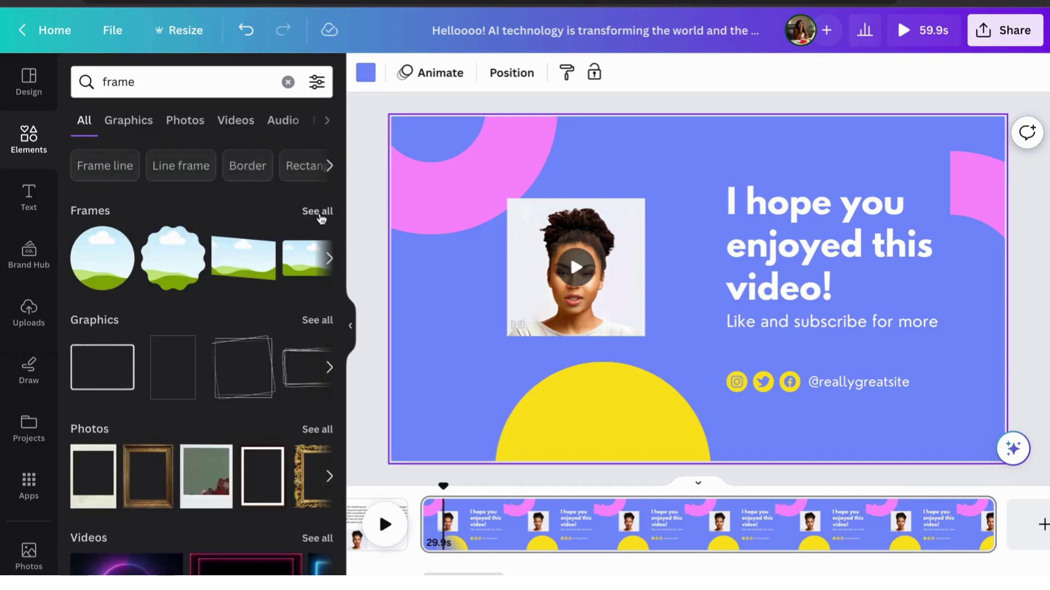
left_click(319, 212)
scroll(180, 429, "down", 3)
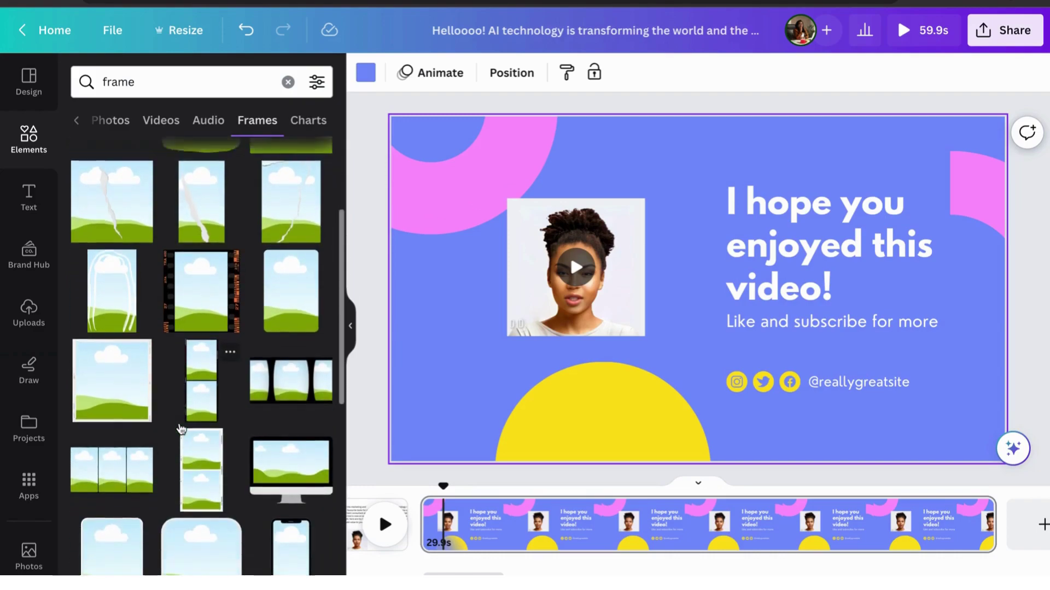
Step: Add the film-strip frame to the outro page and place the presenter video inside it
left_click(205, 265)
left_click_drag(503, 304, 541, 302)
left_click(542, 290)
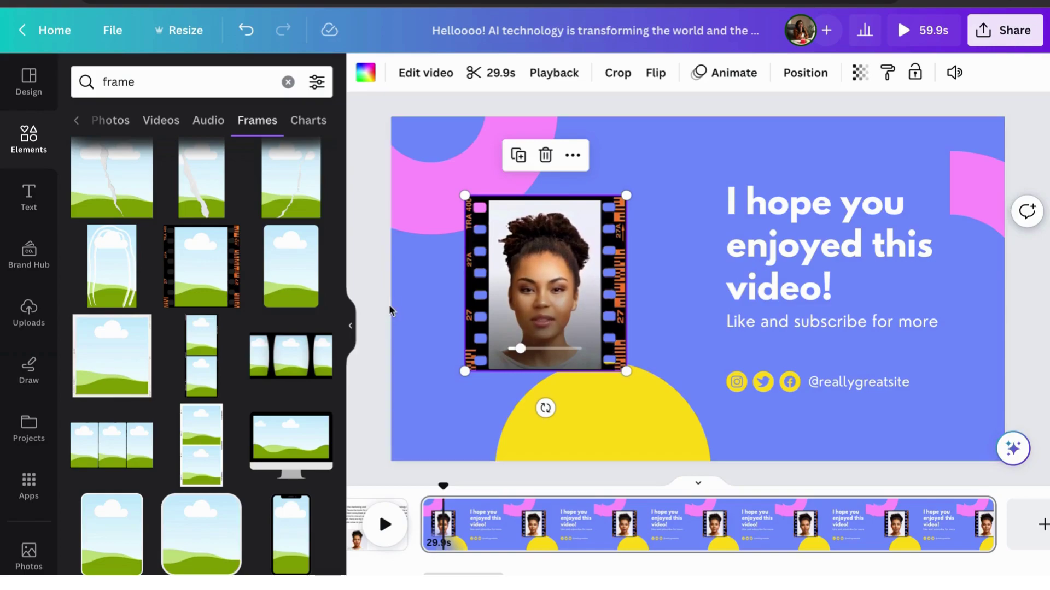
left_click(370, 295)
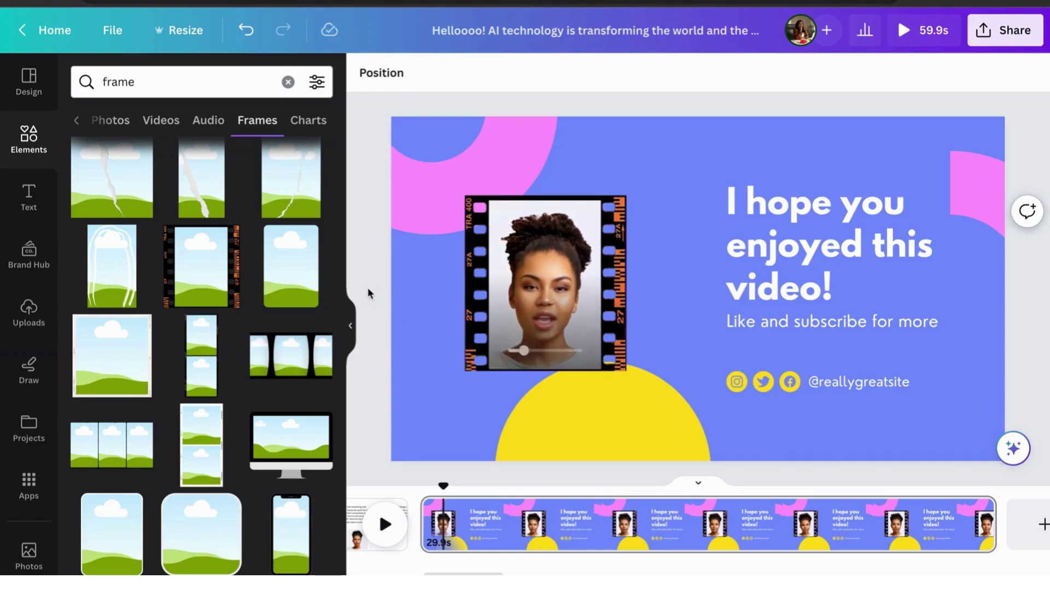
left_click(435, 395)
Step: Return to the first page with the AI technology text and browse the design templates
left_click(351, 523)
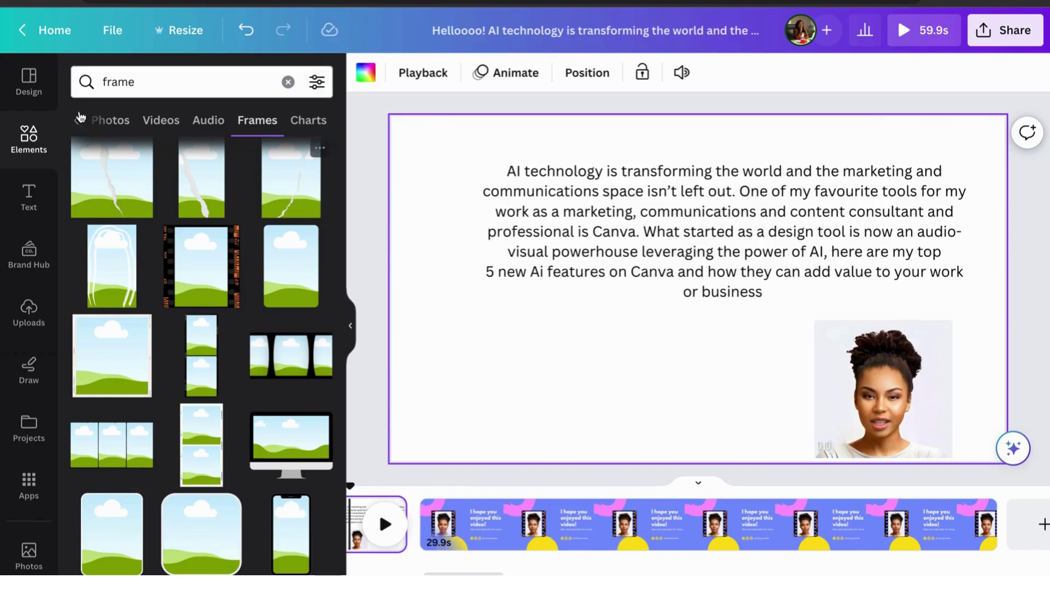
left_click(24, 82)
scroll(143, 171, "down", 5)
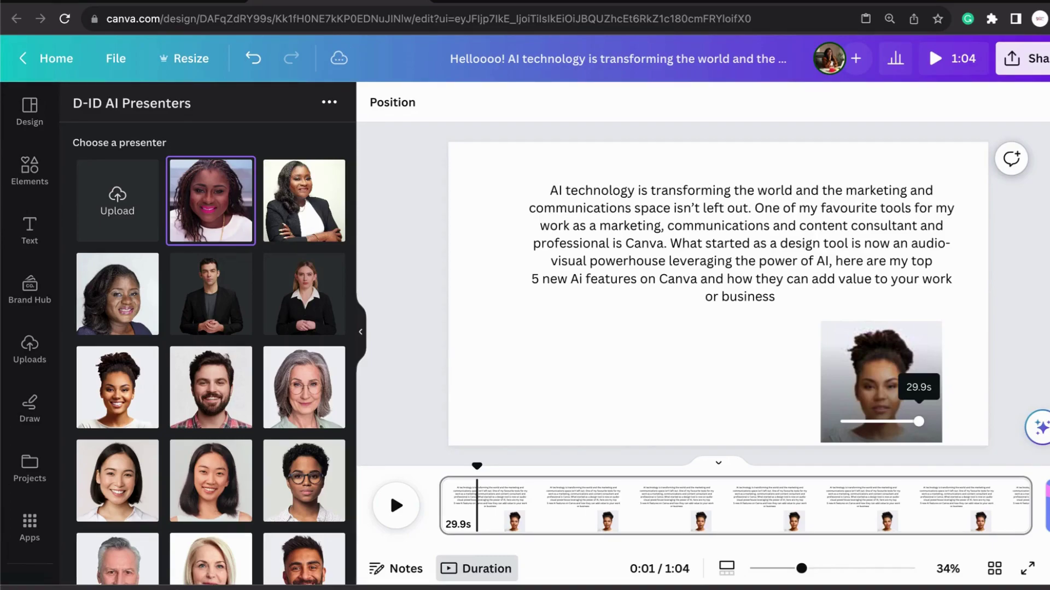
Step: Look through the D-ID presenters and the Downloads photos available for a custom presenter, without uploading one
scroll(163, 457, "down", 5)
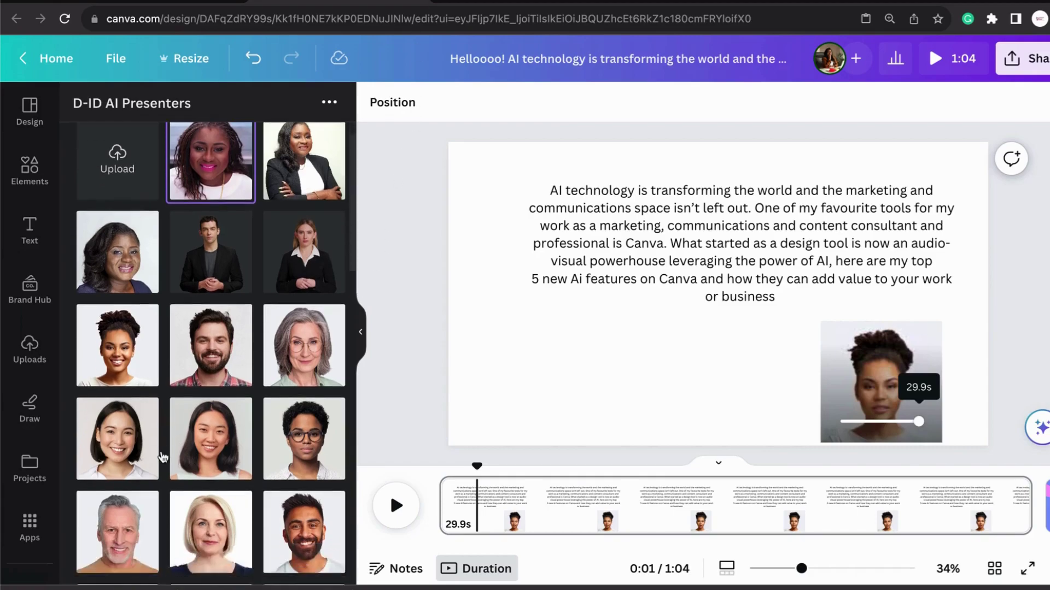
scroll(163, 456, "up", 5)
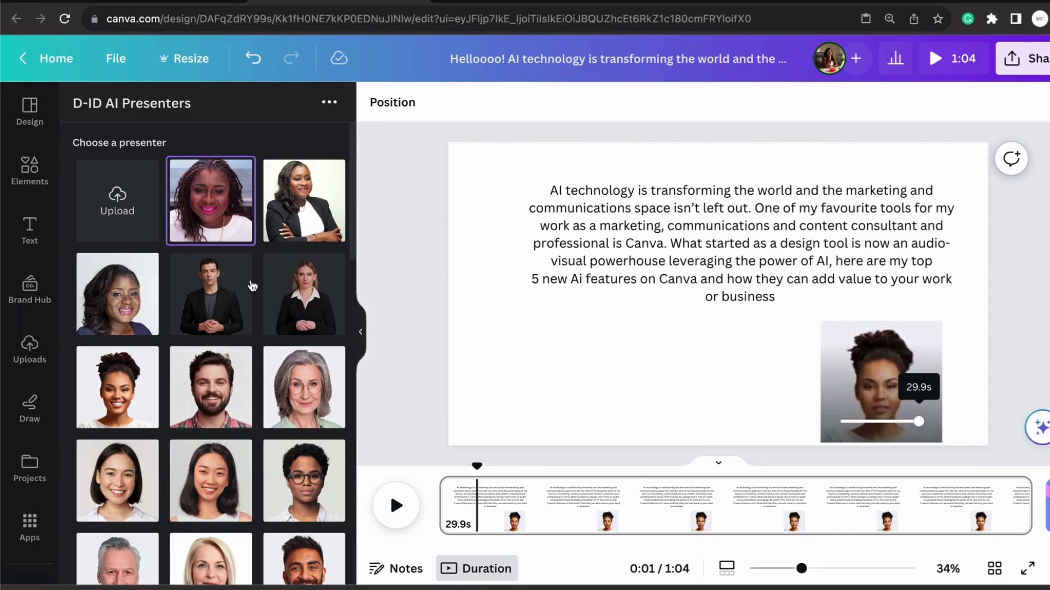
mouse_move(235, 213)
left_click(115, 210)
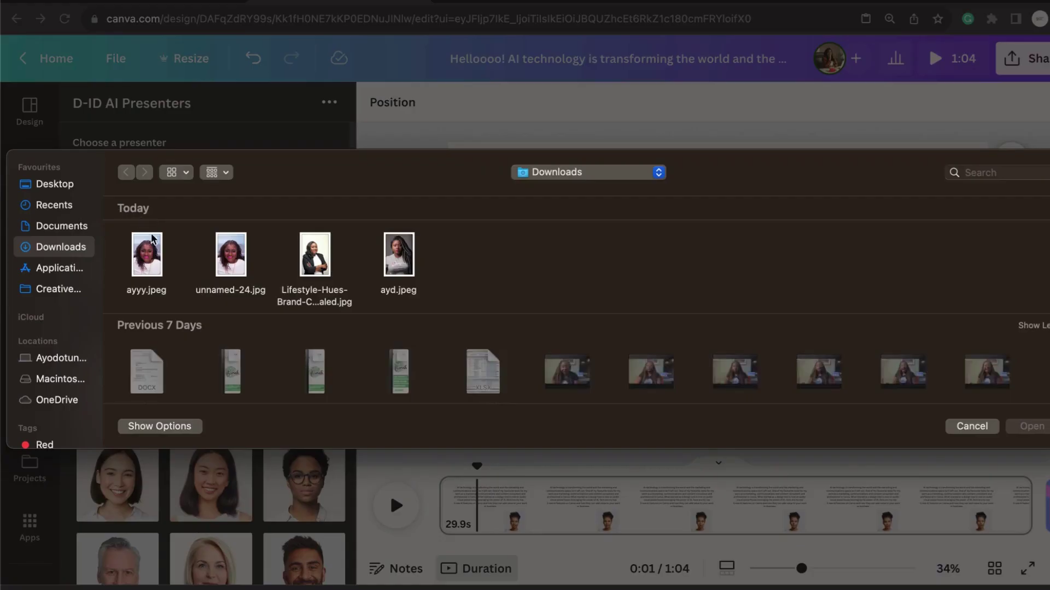
left_click(971, 425)
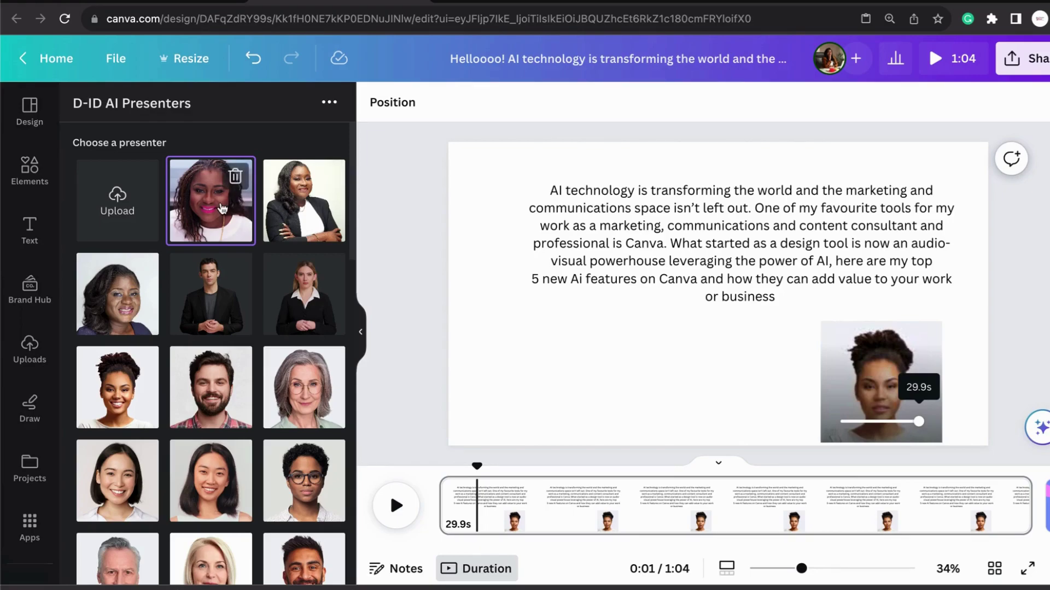
Step: Set the D-ID presenter's voice to Cora, keeping the existing script, and preview the speech
scroll(197, 236, "down", 10)
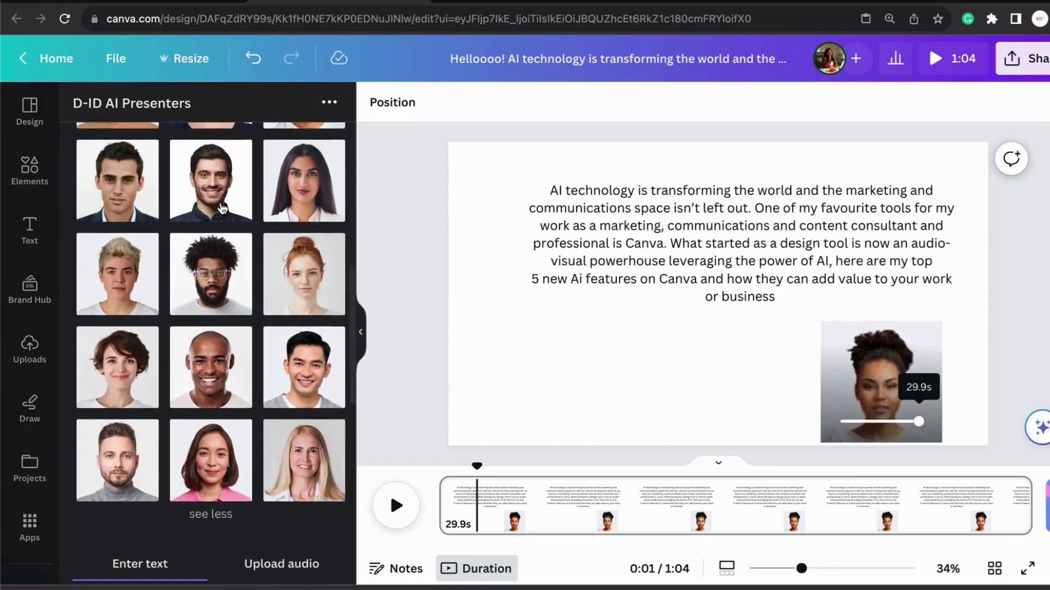
scroll(143, 306, "down", 1)
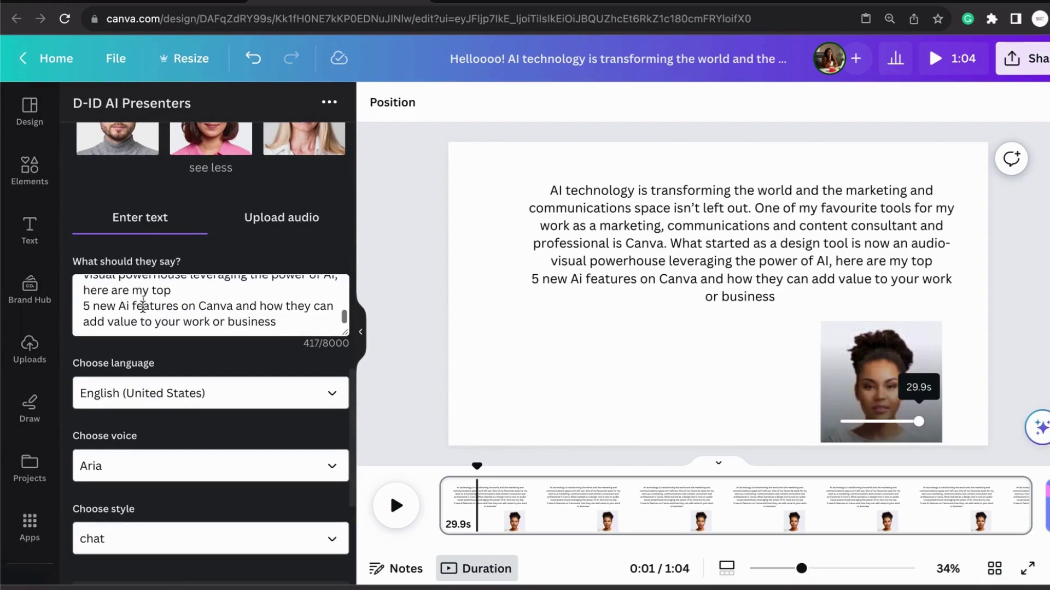
left_click(142, 306)
scroll(168, 404, "down", 3)
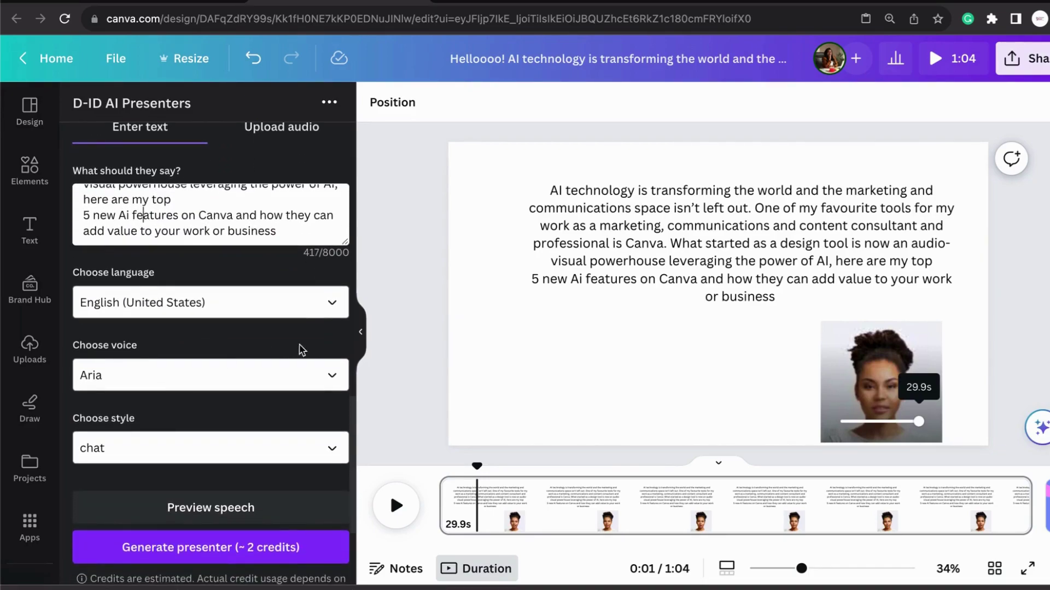
left_click(336, 377)
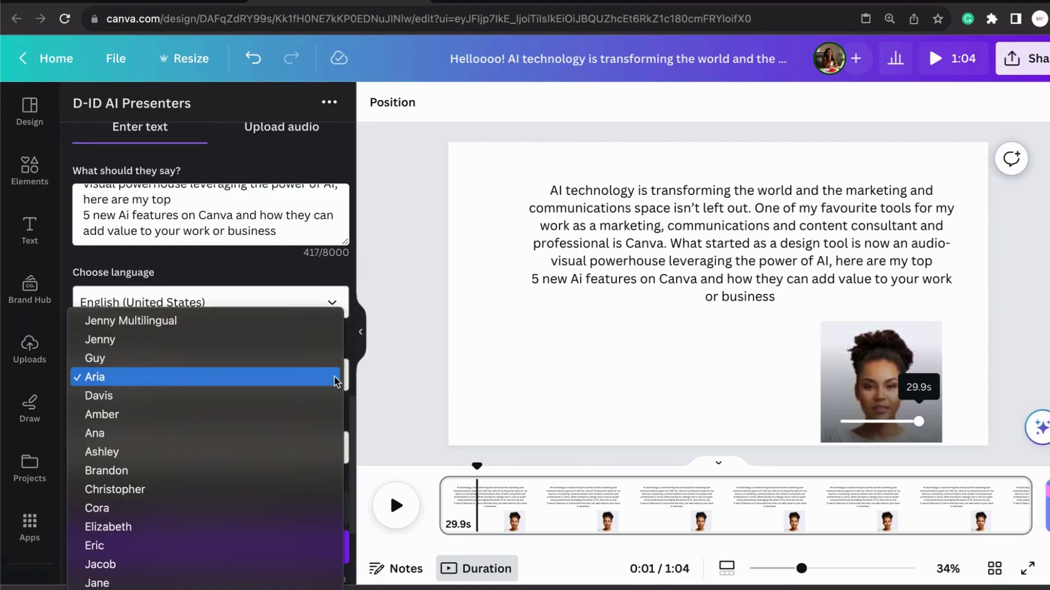
left_click(222, 394)
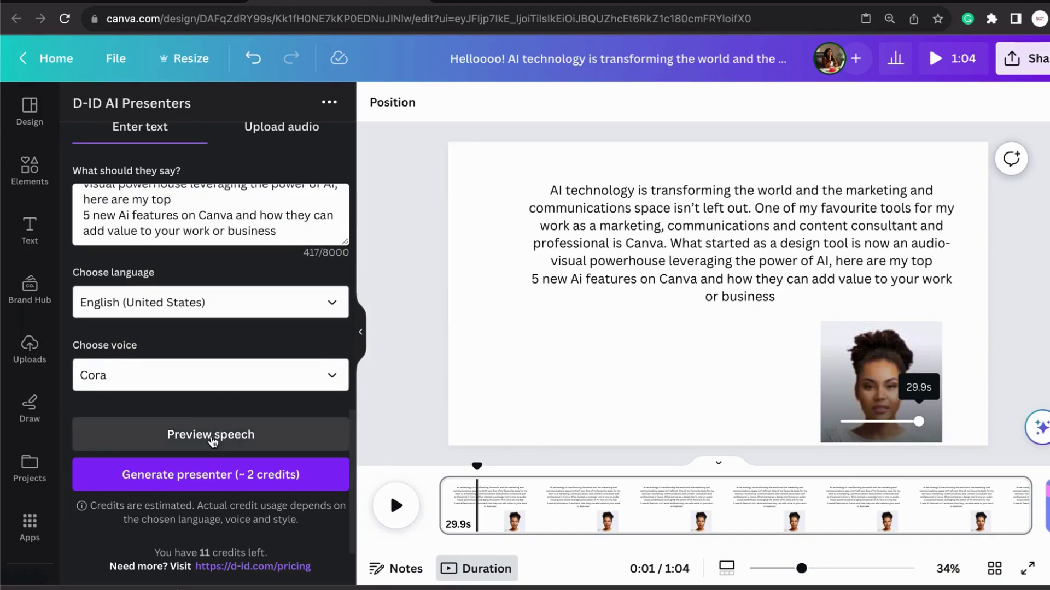
left_click(213, 441)
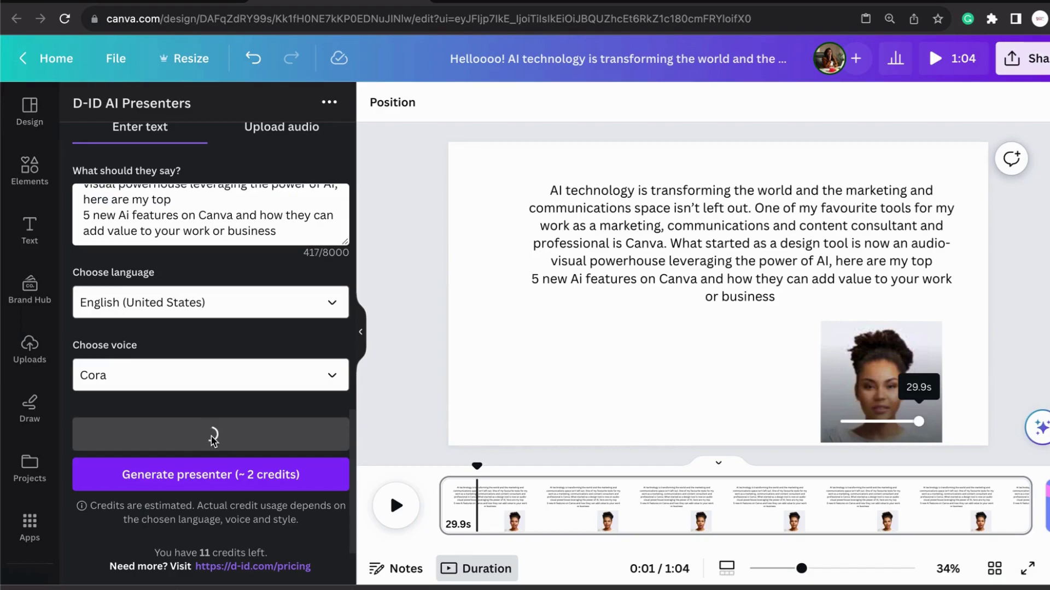